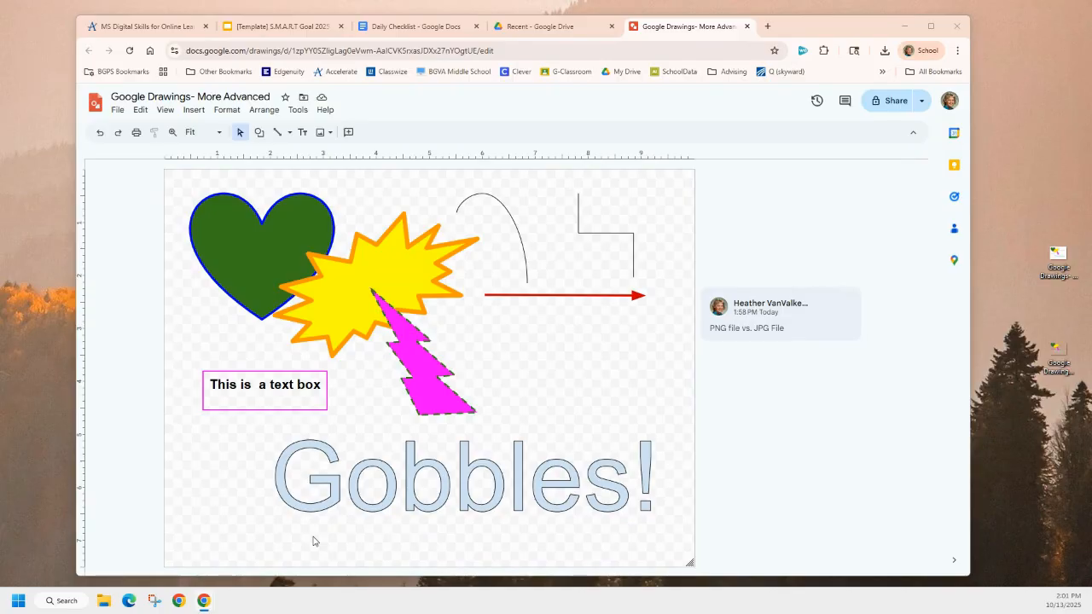
Apply a custom page size of 10 by 10 inches to the drawing and undo the change.
left_click(118, 110)
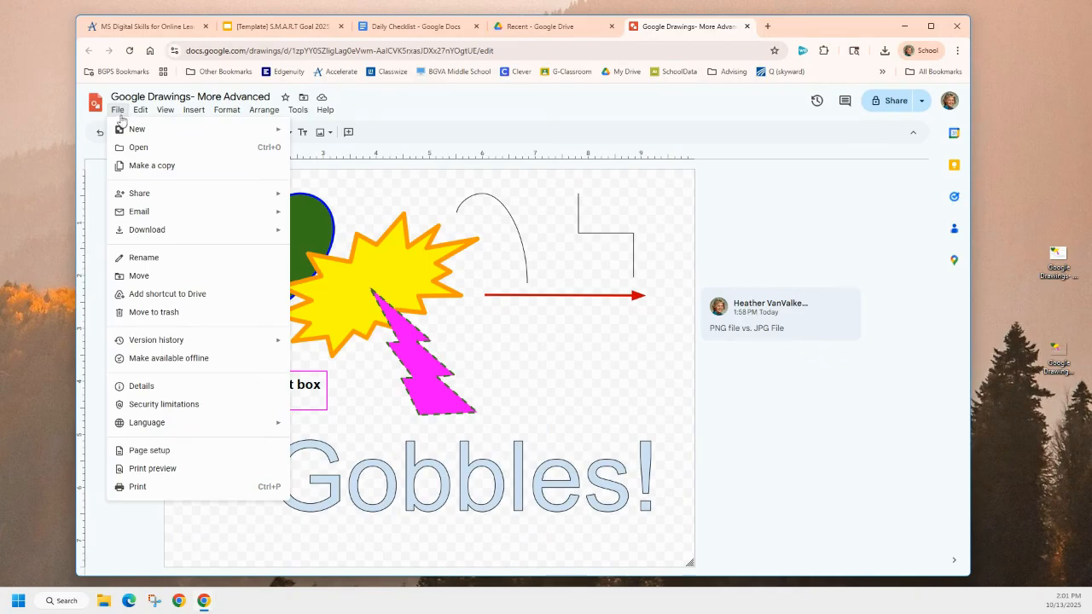
left_click(145, 454)
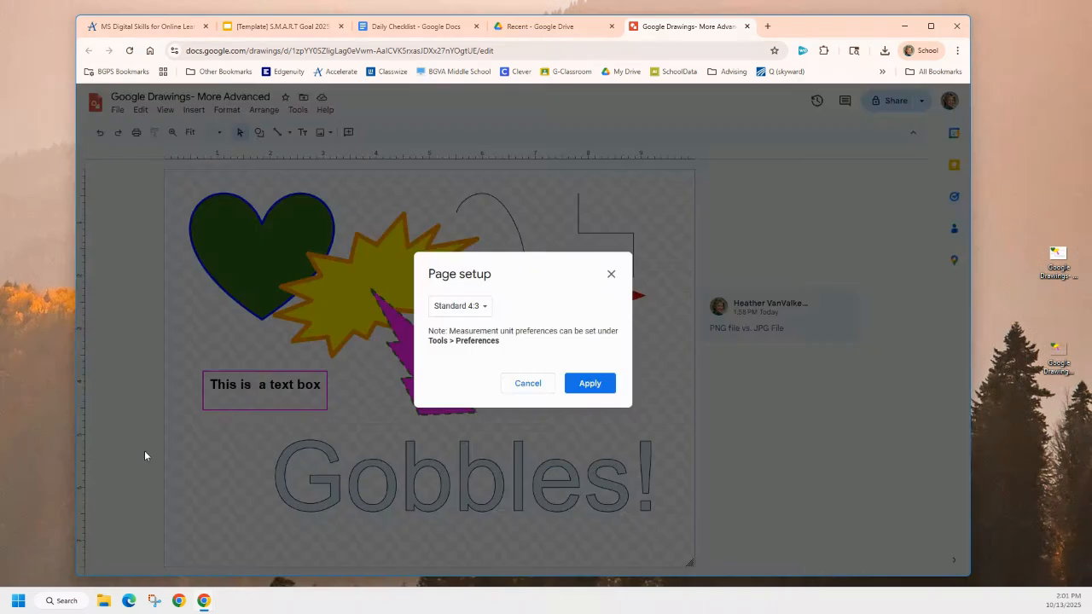
left_click(463, 314)
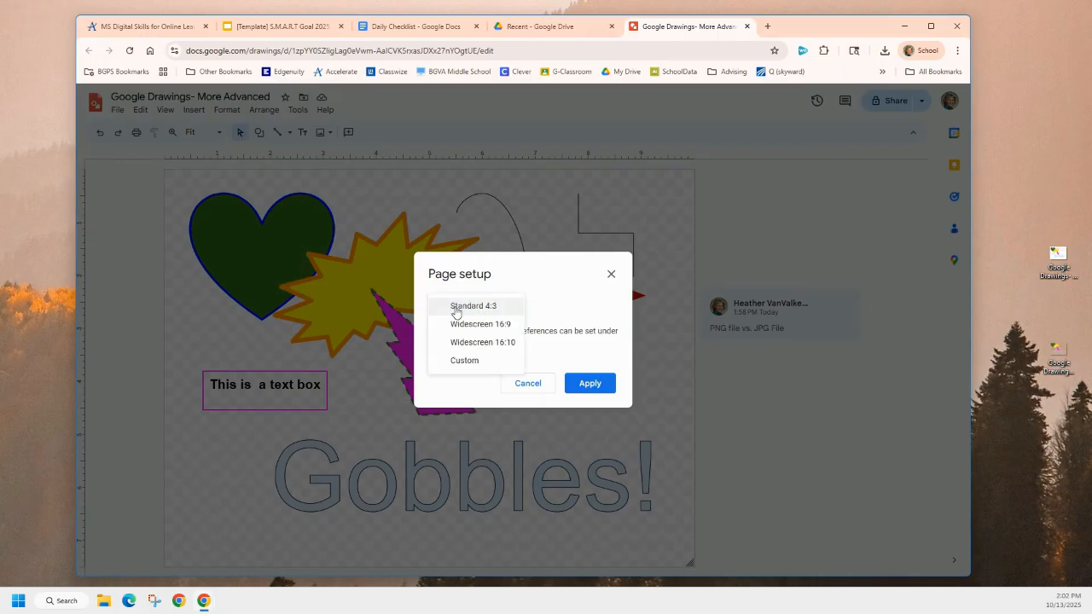
left_click(464, 360)
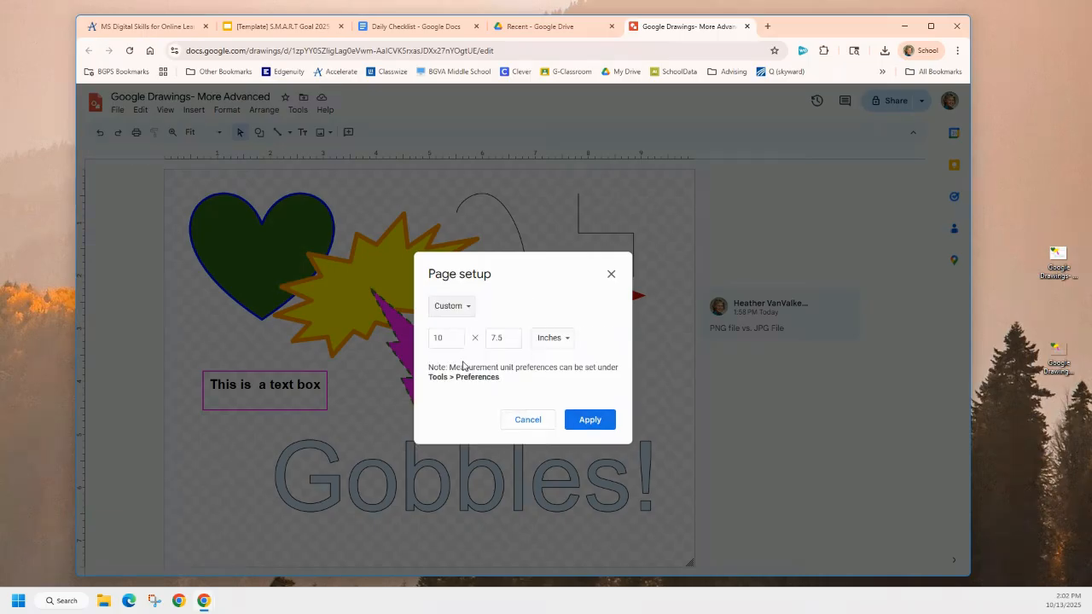
left_click(501, 338)
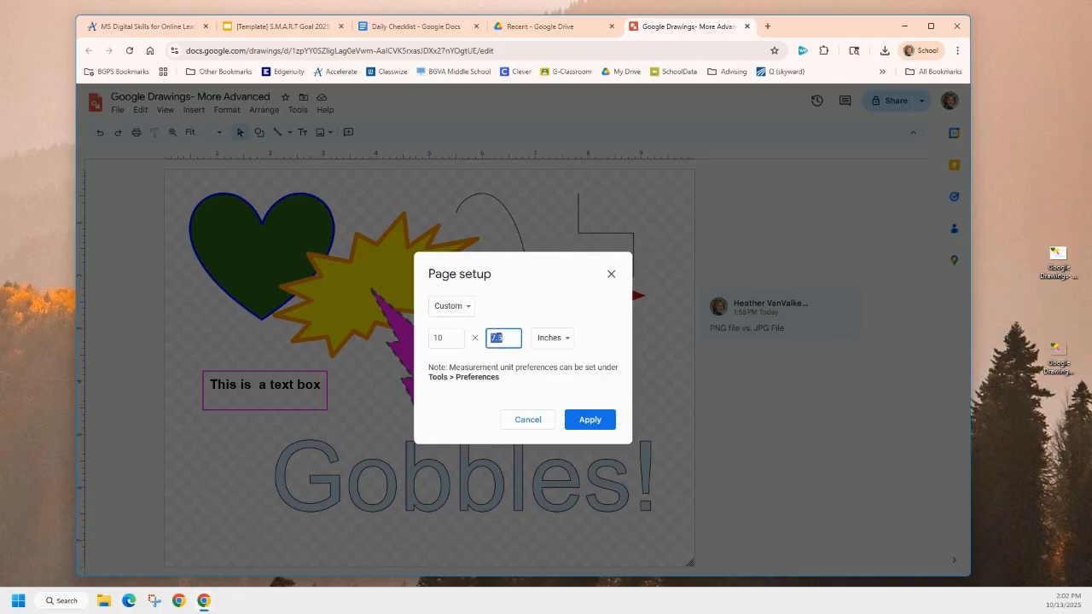
type("10")
left_click(589, 421)
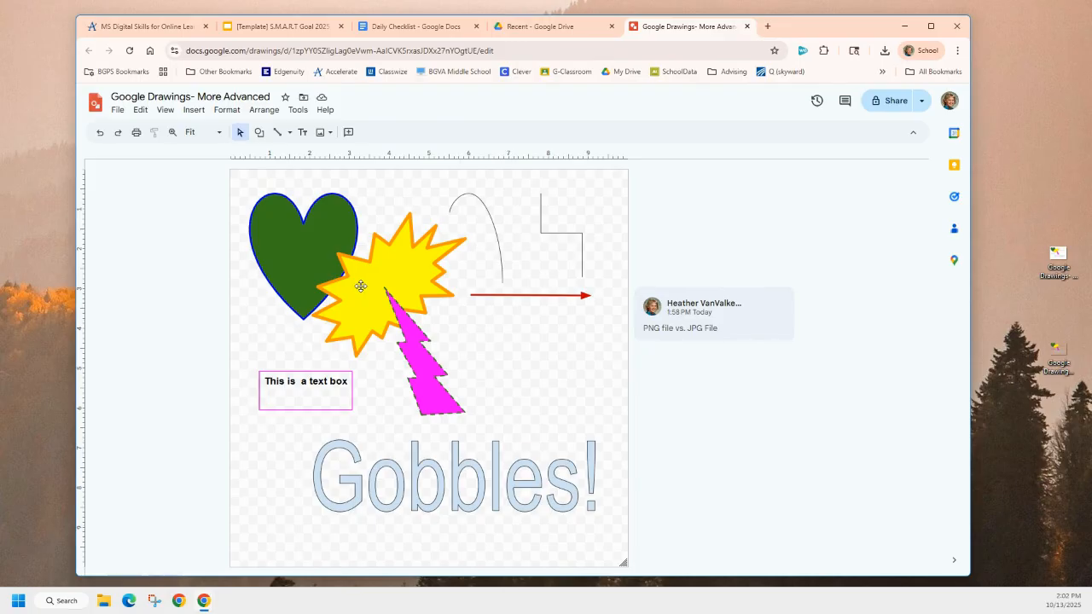
left_click(100, 134)
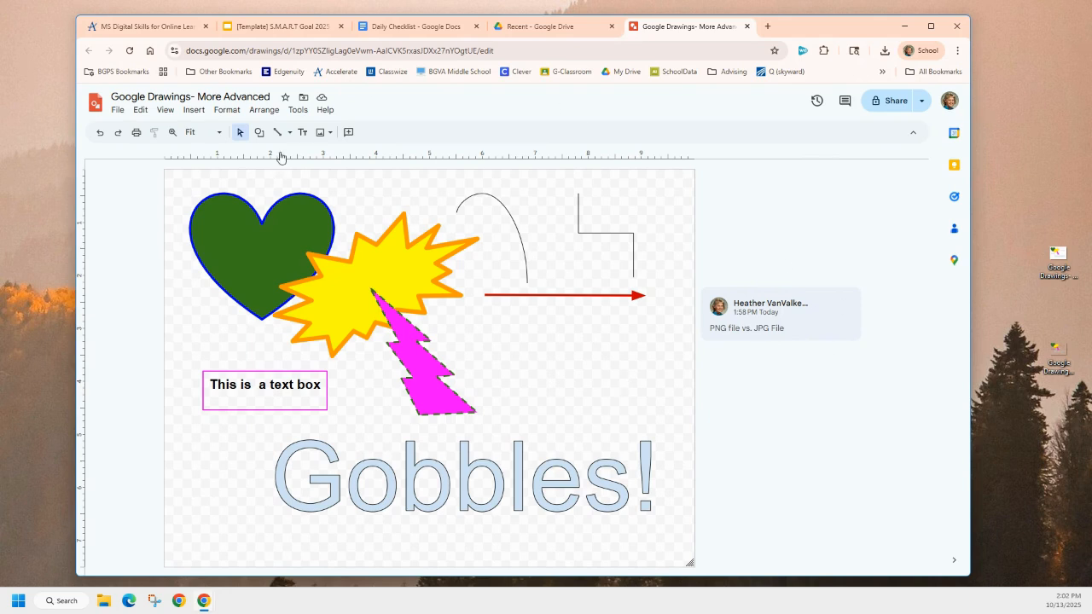
Rotate the magenta lightning bolt very slightly and leave all shapes deselected.
left_click(241, 263)
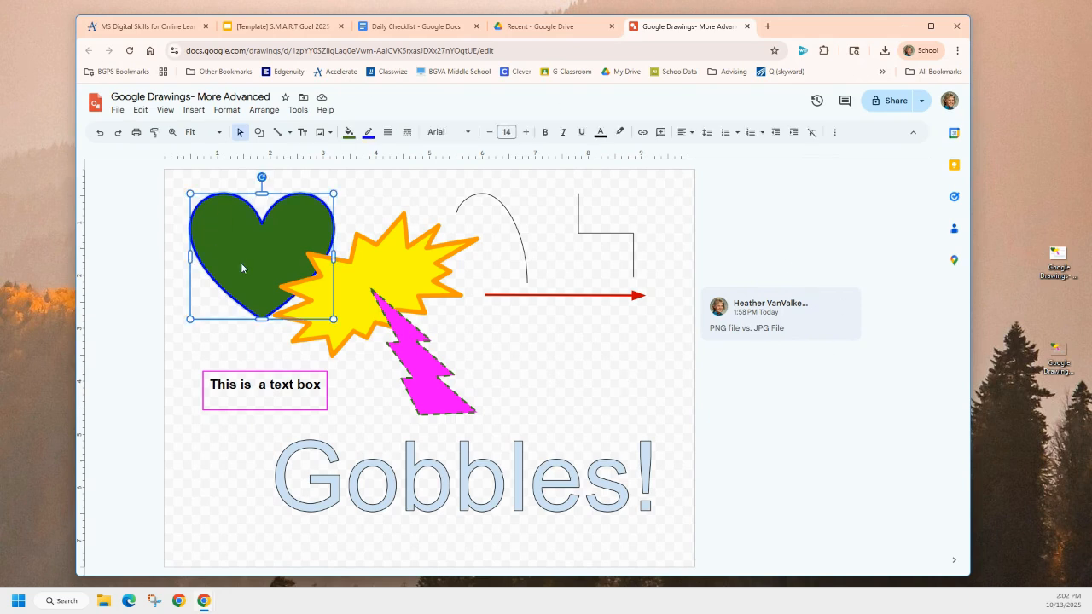
left_click(389, 267)
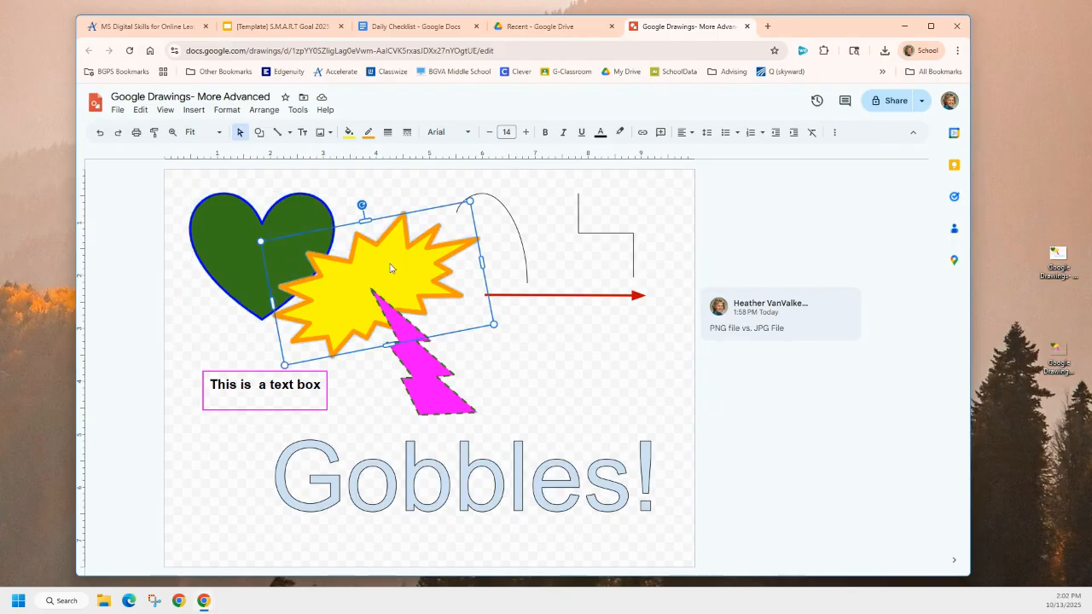
left_click(426, 398)
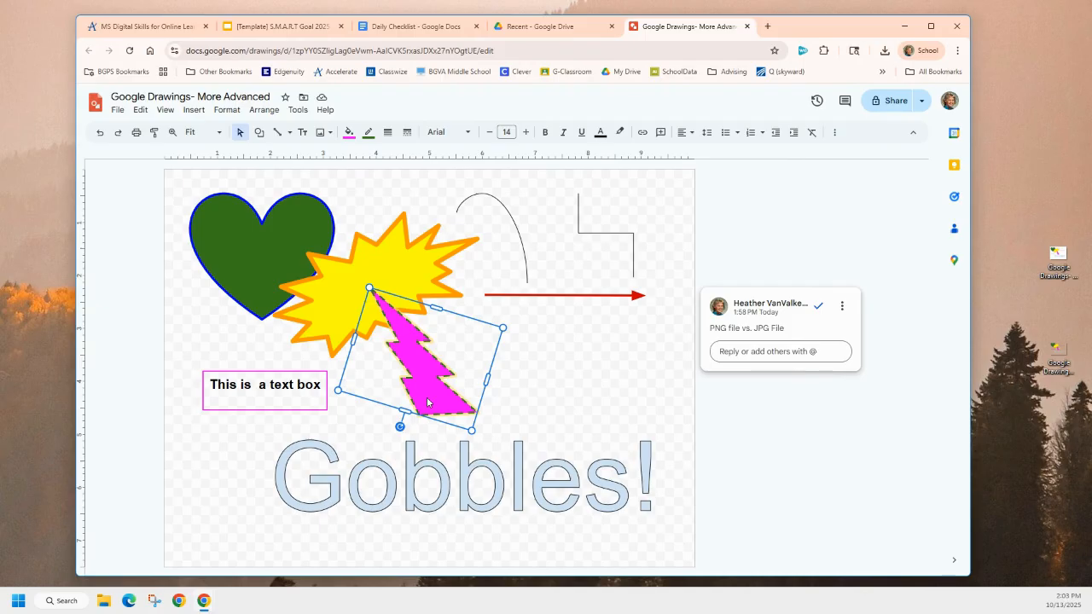
mouse_move(400, 427)
left_mouse_down()
mouse_move(495, 319)
mouse_move(427, 304)
mouse_move(433, 379)
mouse_move(398, 417)
mouse_move(413, 420)
mouse_move(402, 426)
left_mouse_up()
left_click(364, 437)
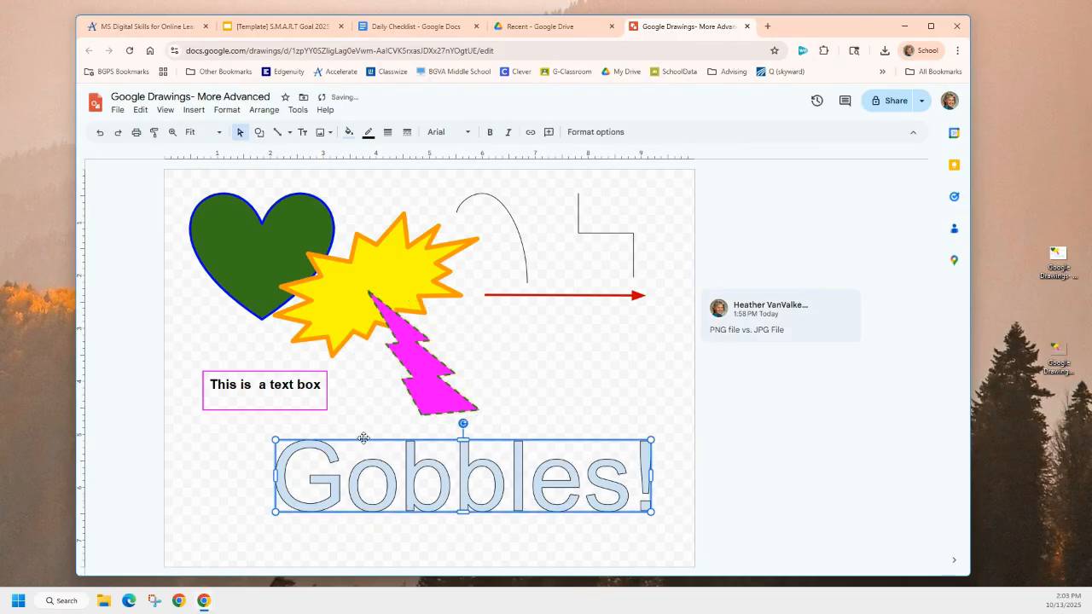
left_click(565, 351)
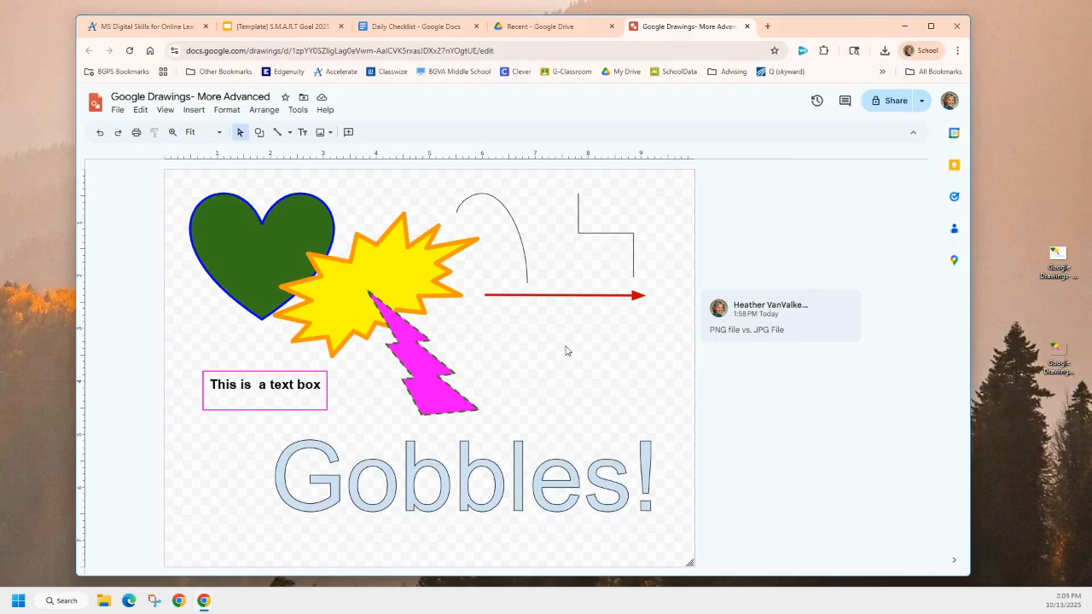
Shift the green heart slightly down and right over the yellow explosion and bring it to the front.
left_click(235, 249)
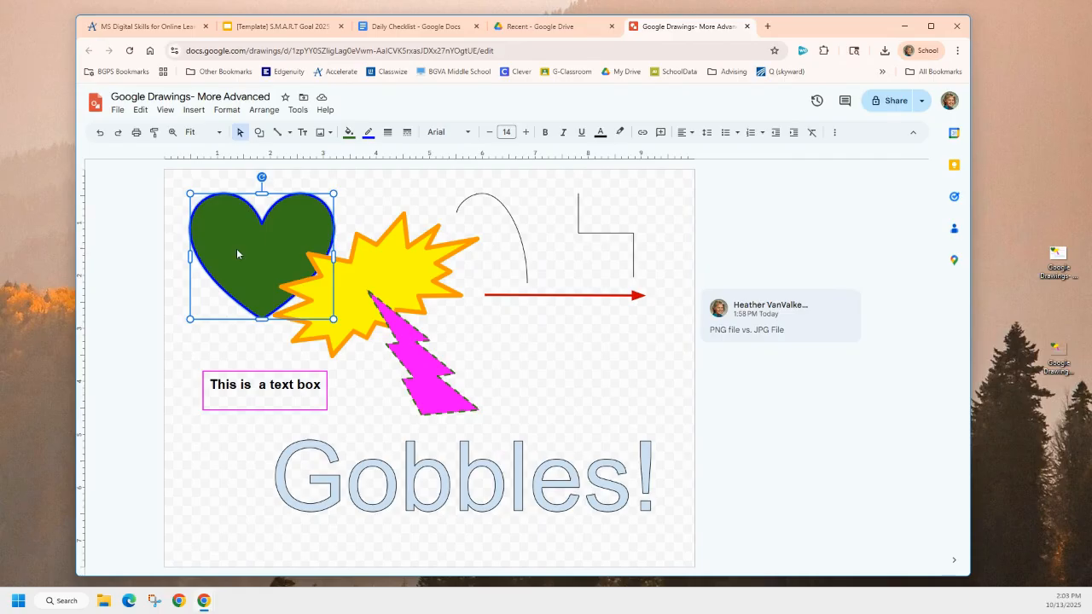
left_click_drag(237, 250, 247, 270)
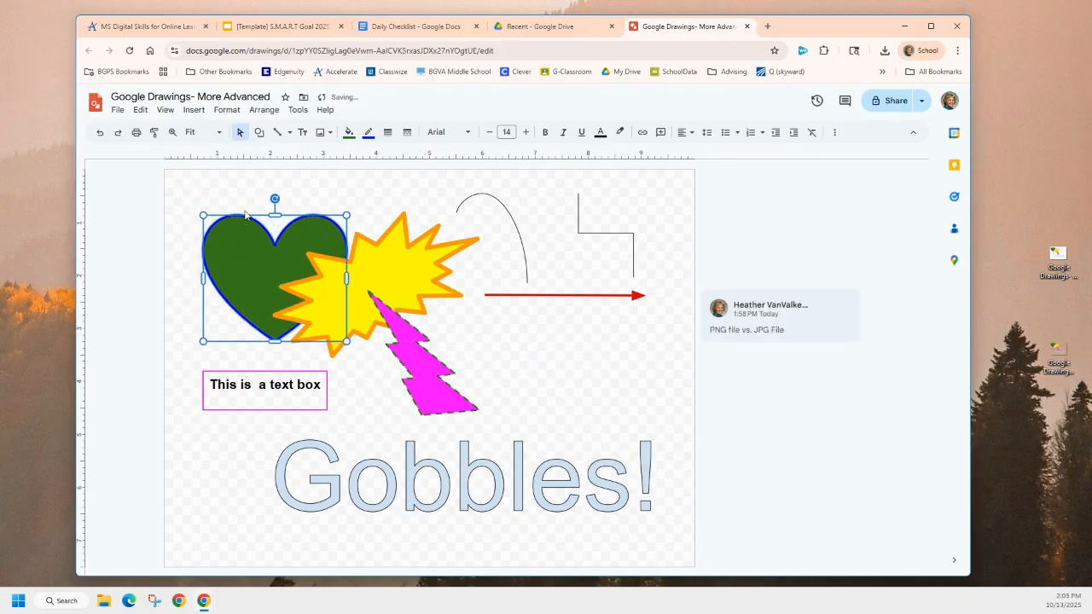
left_click(259, 111)
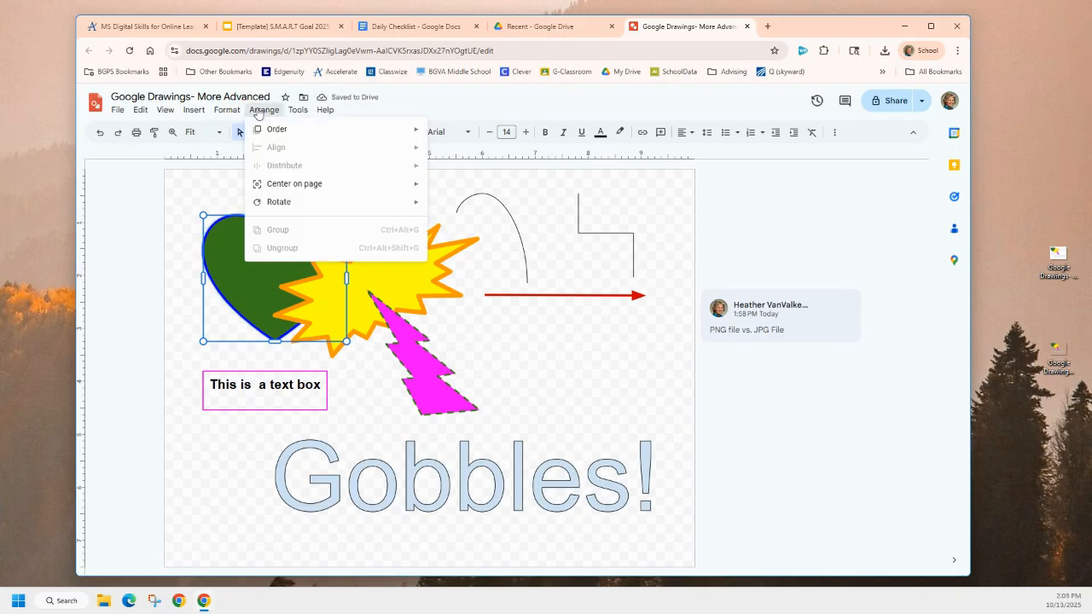
mouse_move(268, 134)
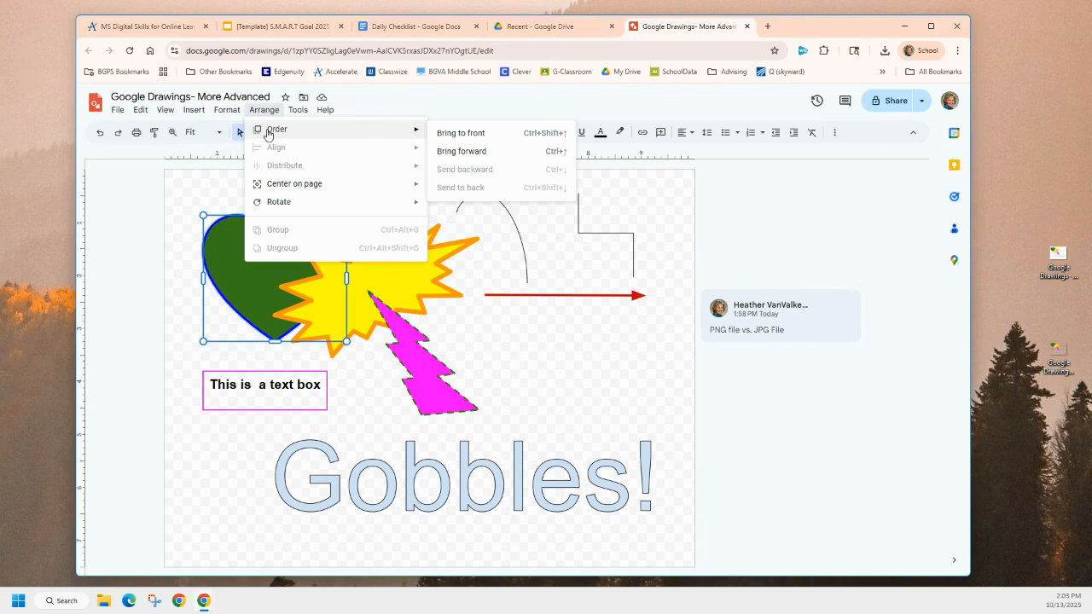
left_click(451, 135)
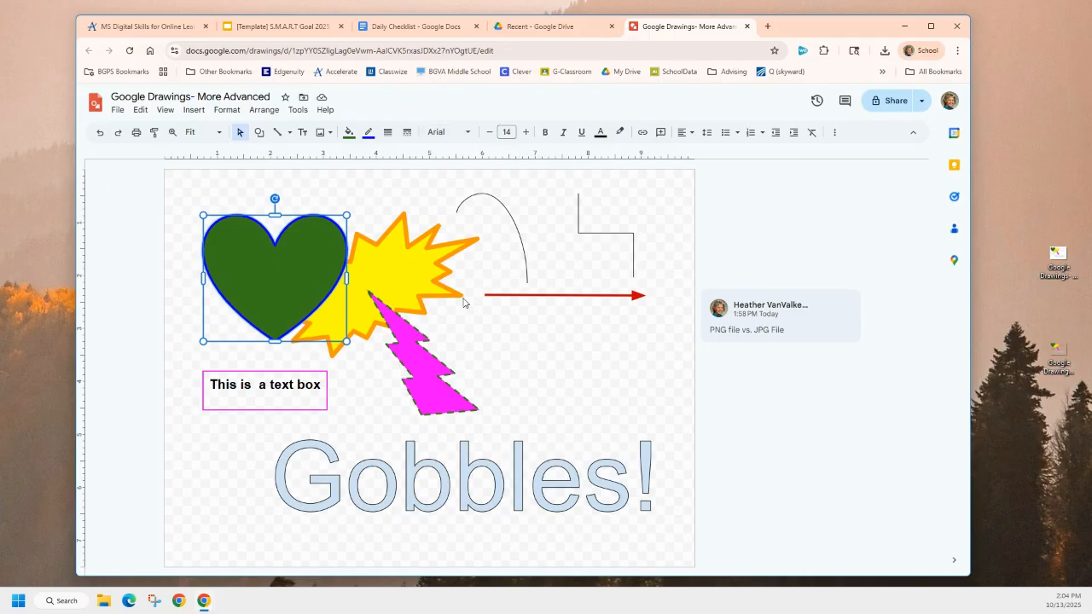
Send the magenta lightning bolt to the back, behind the yellow explosion.
left_click(425, 388)
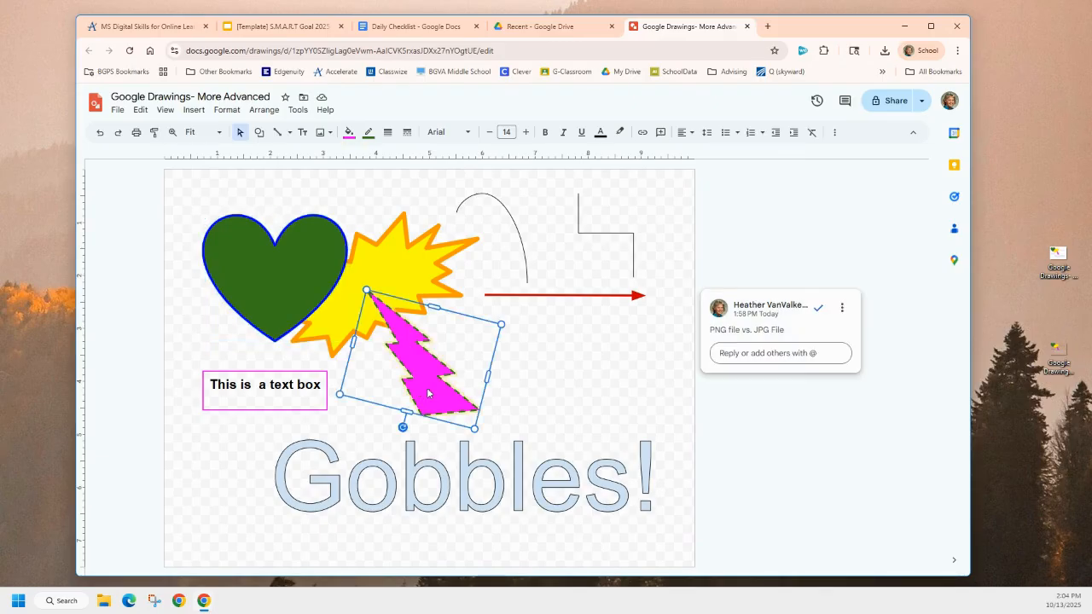
left_click(267, 113)
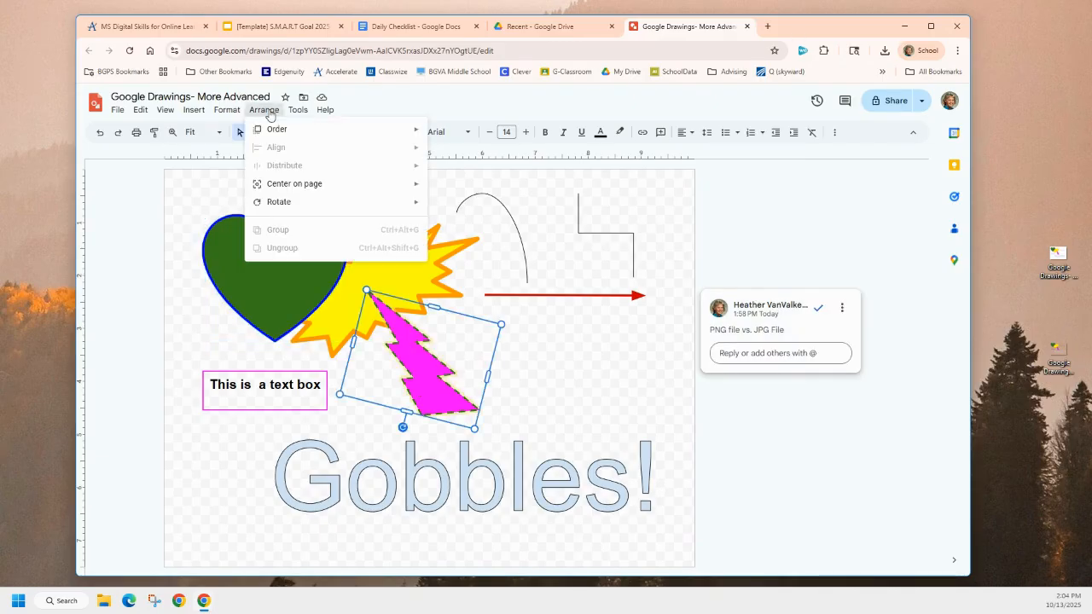
mouse_move(267, 129)
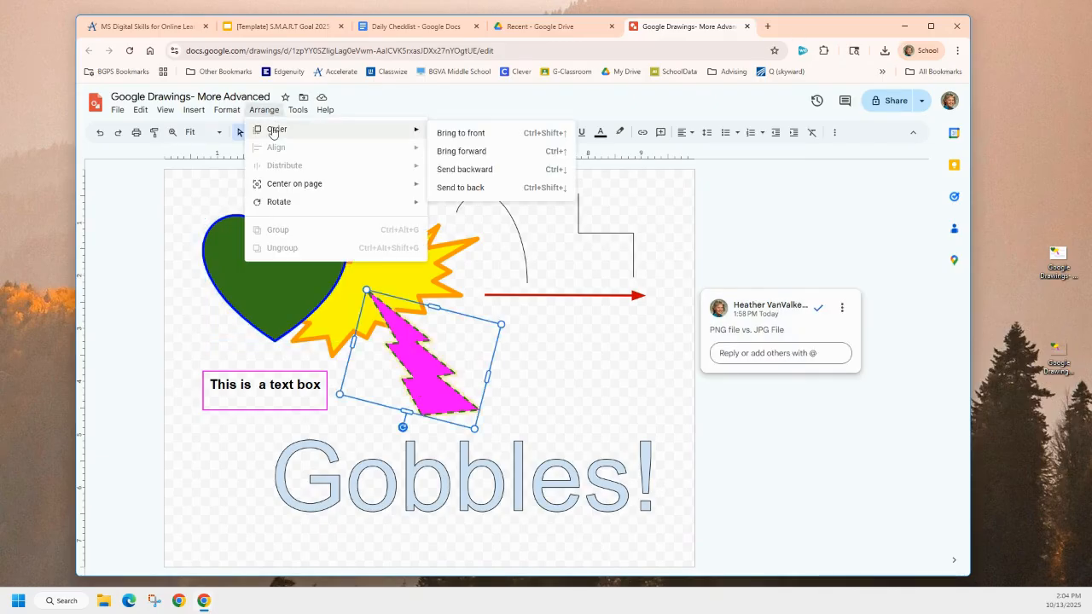
left_click(460, 190)
left_click(612, 381)
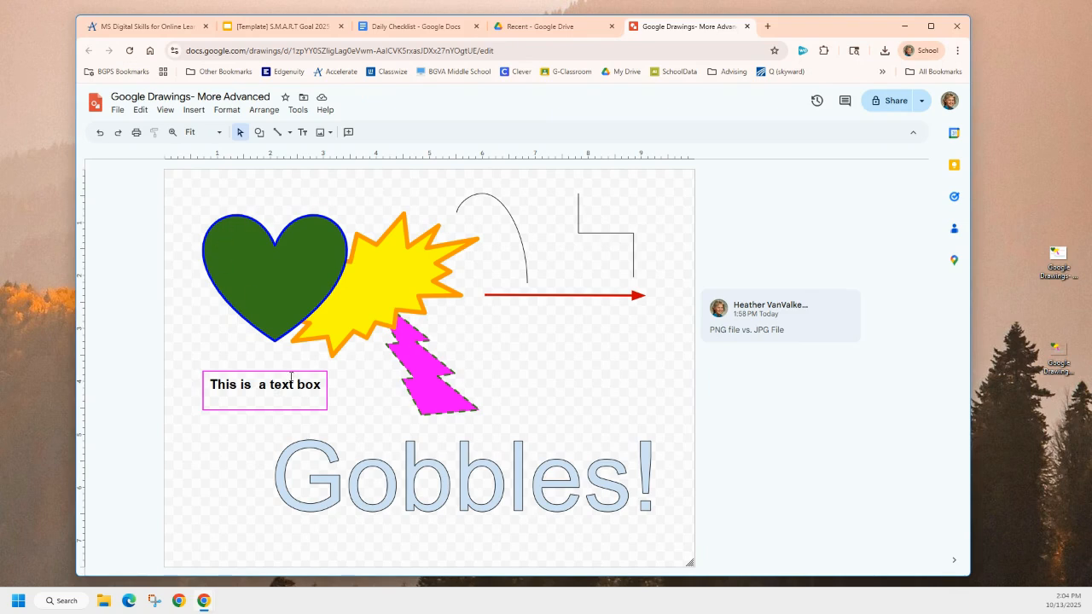
Move the text box into the empty area below the red arrow and try selecting the heart, explosion and lightning bolt together.
left_click_drag(290, 374, 599, 364)
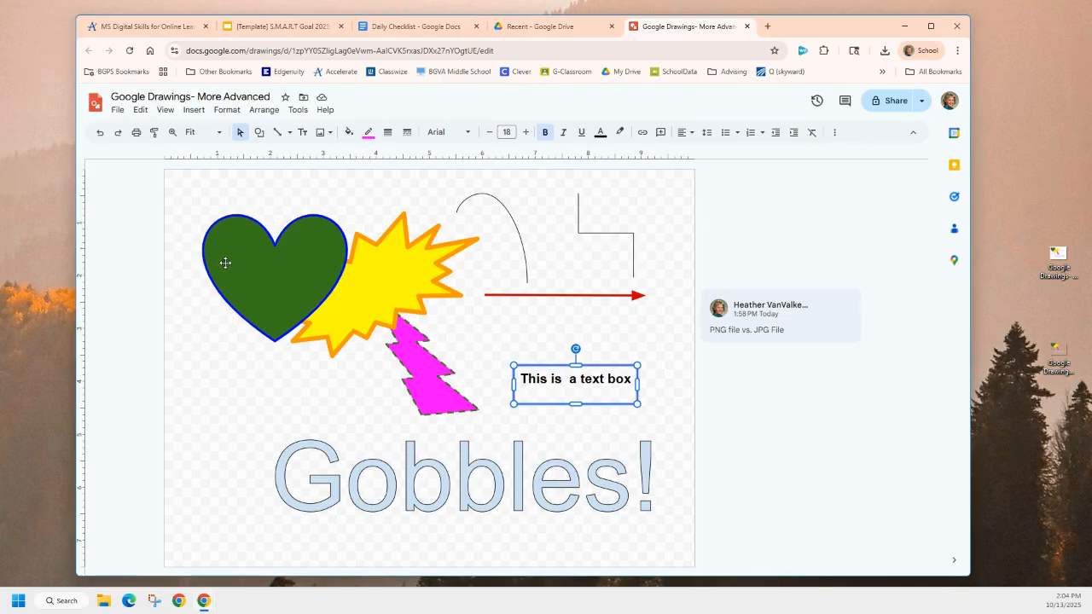
left_click(269, 273)
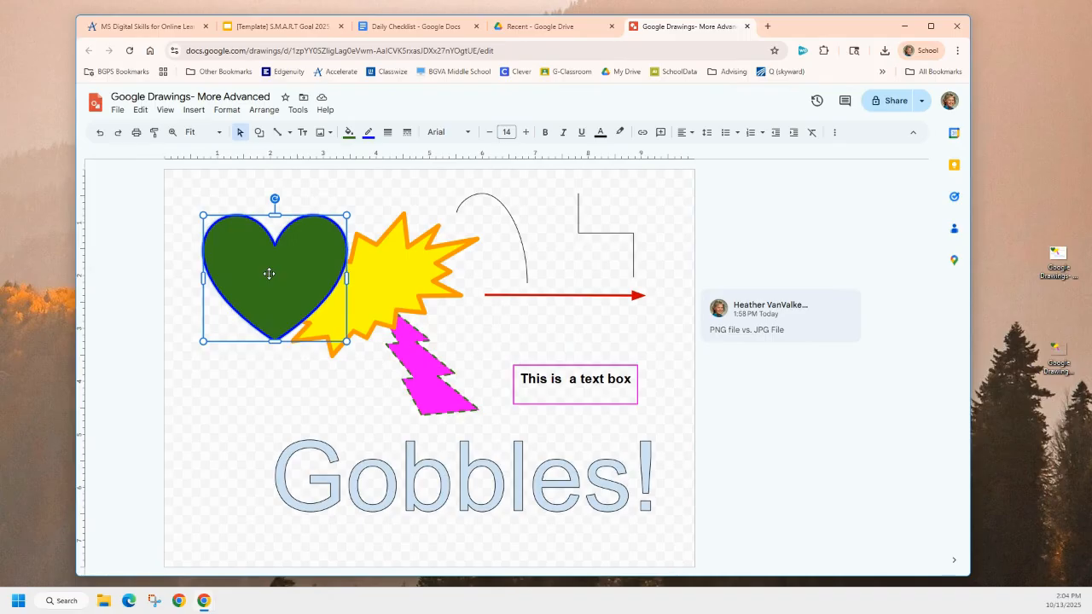
left_click(386, 295, "shift")
left_click(427, 393, "shift")
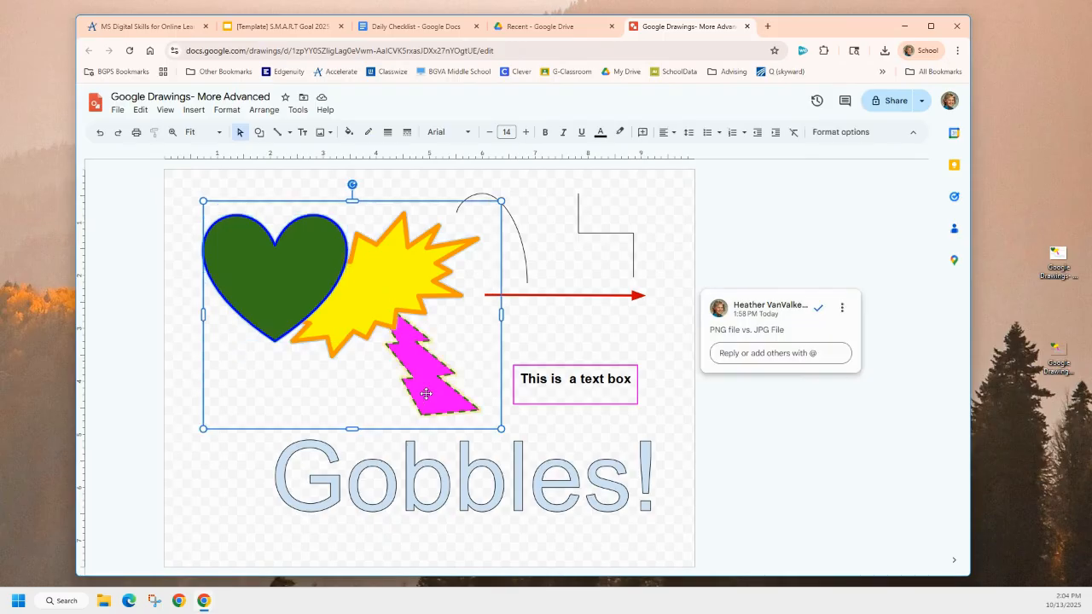
left_click(242, 543)
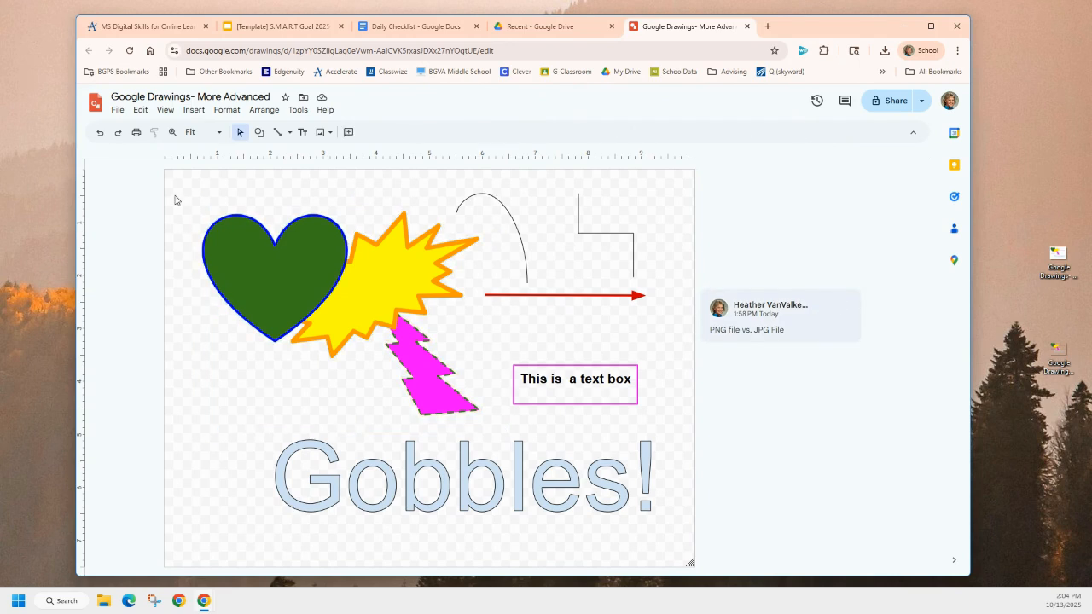
Try an area selection around the heart, explosion and lightning bolt, and undo the text box move.
left_click_drag(176, 200, 480, 424)
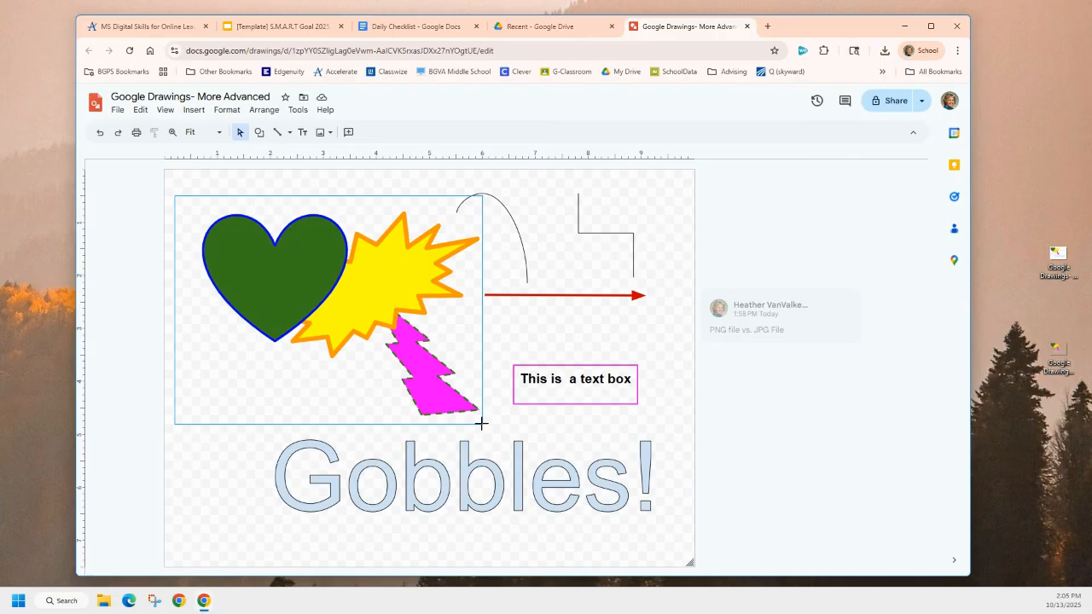
left_click_drag(481, 424, 483, 428)
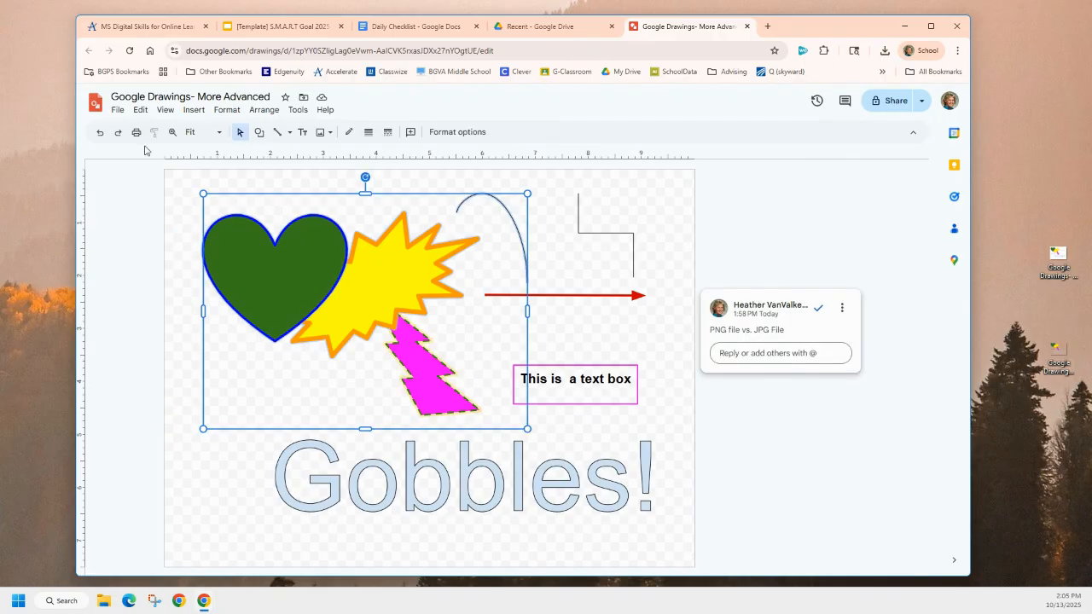
left_click(100, 134)
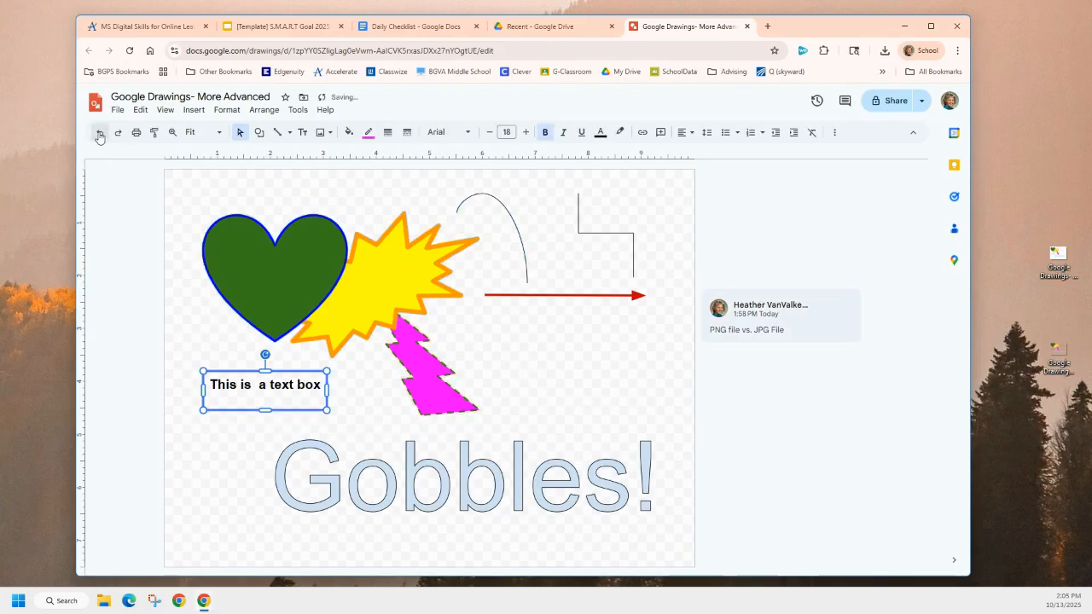
left_click(220, 475)
Group the green heart, yellow explosion and magenta lightning bolt into one object.
left_click(273, 272)
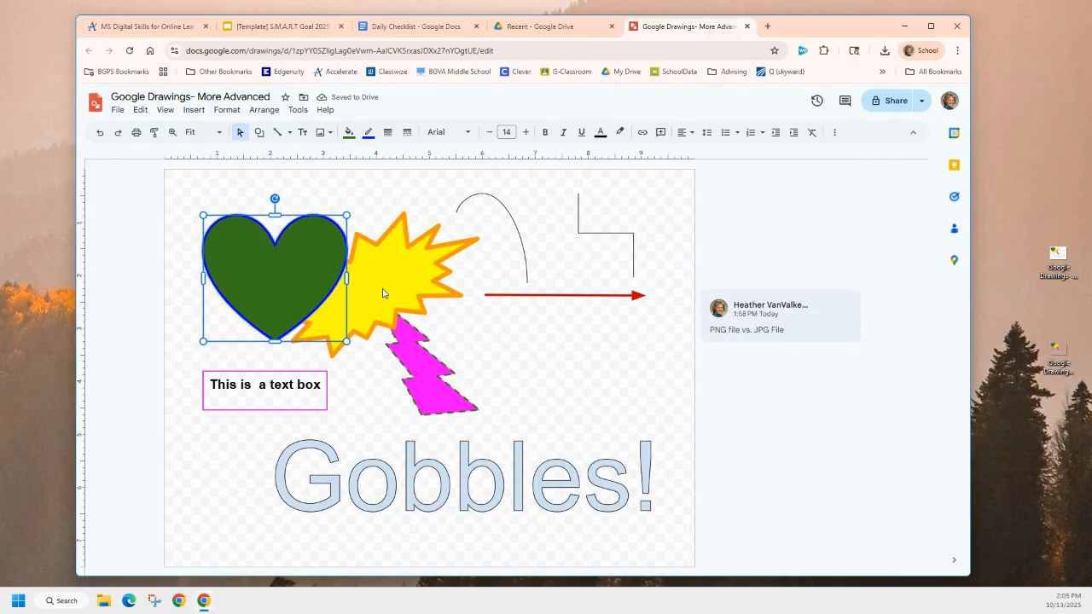
left_click(382, 292, "shift")
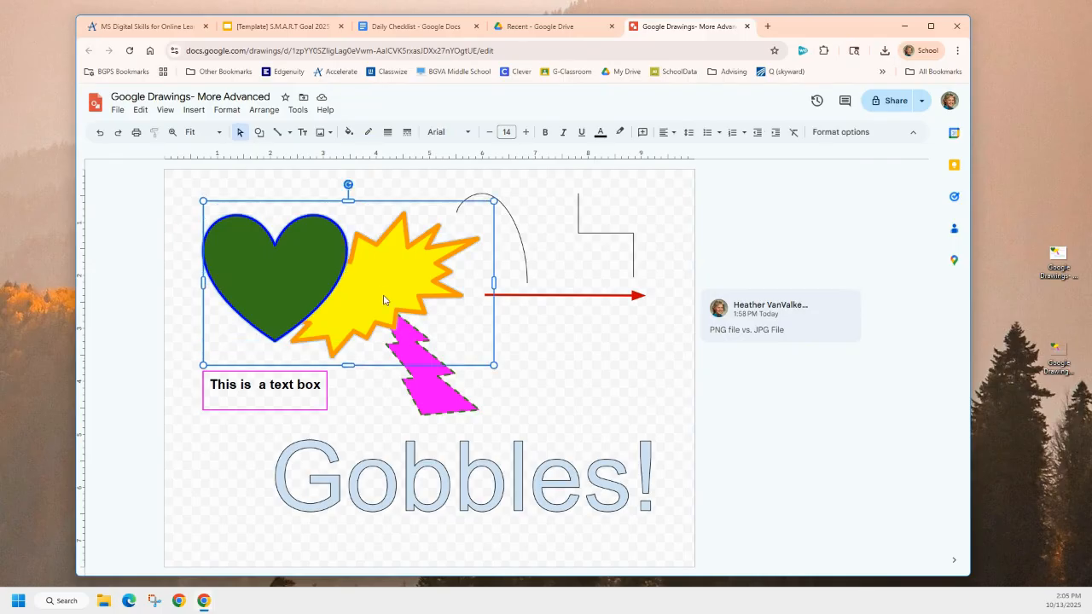
left_click(425, 404, "shift")
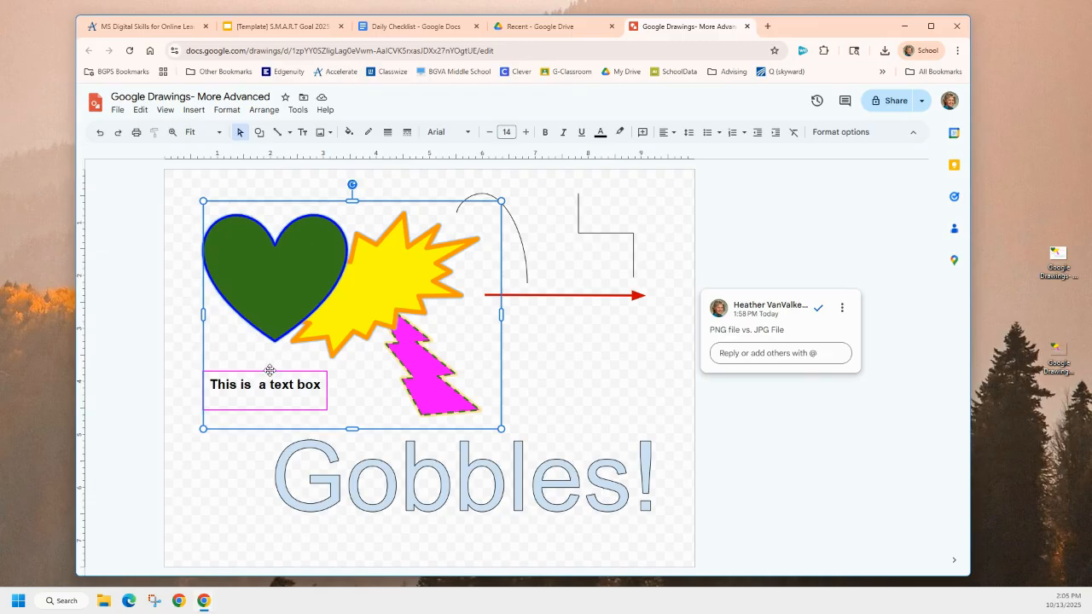
left_click(226, 110)
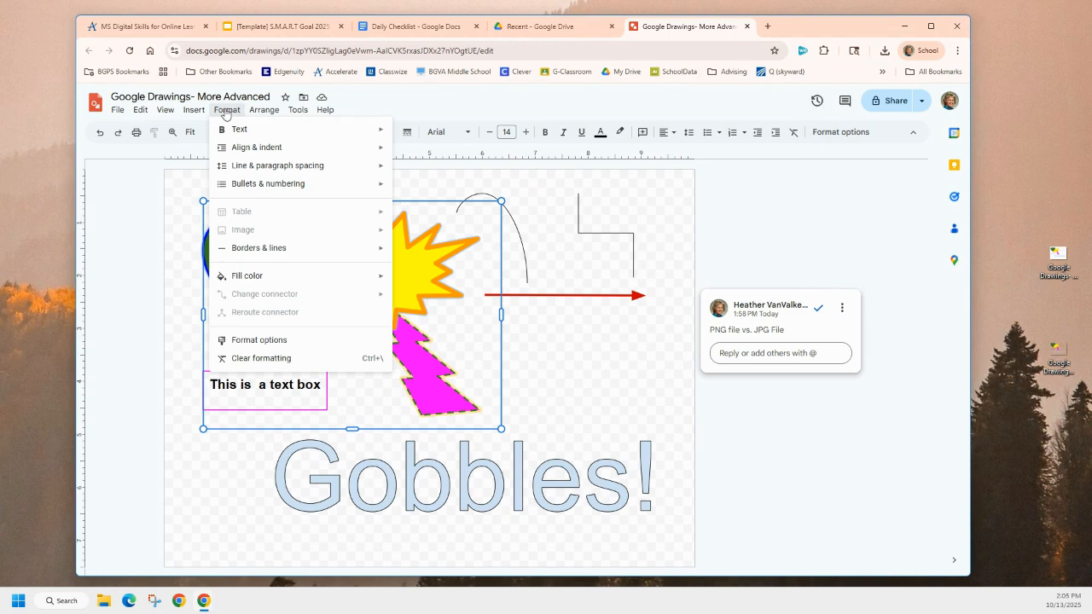
mouse_move(260, 112)
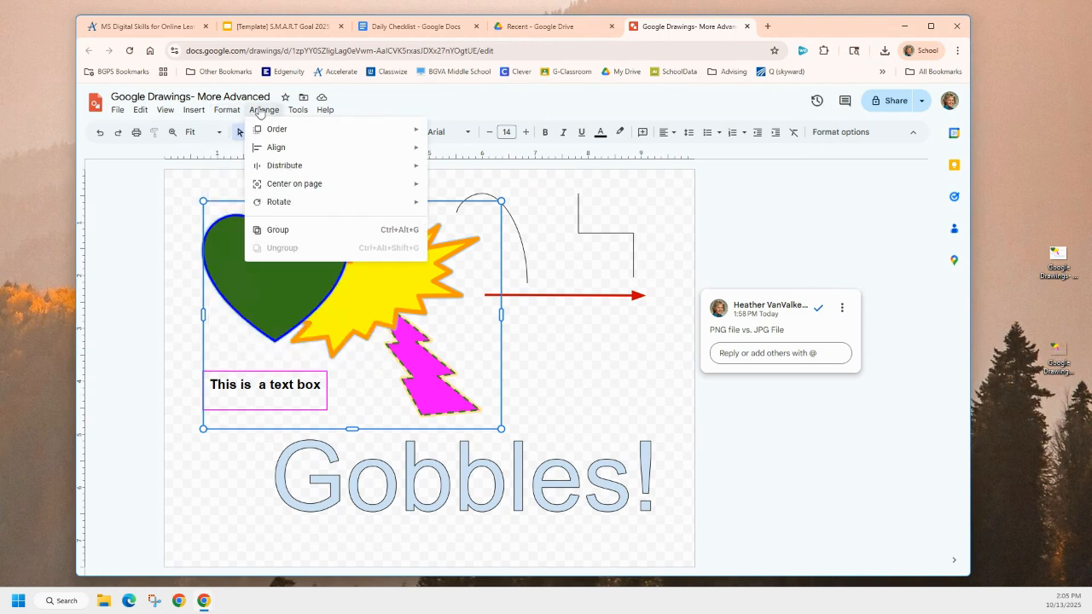
left_click(285, 238)
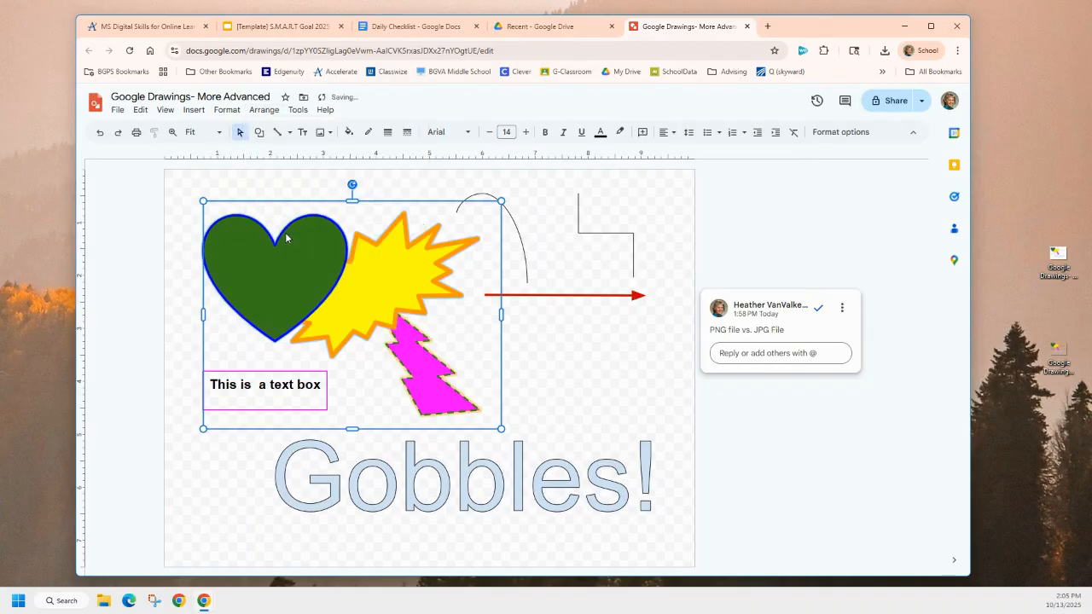
left_click(634, 413)
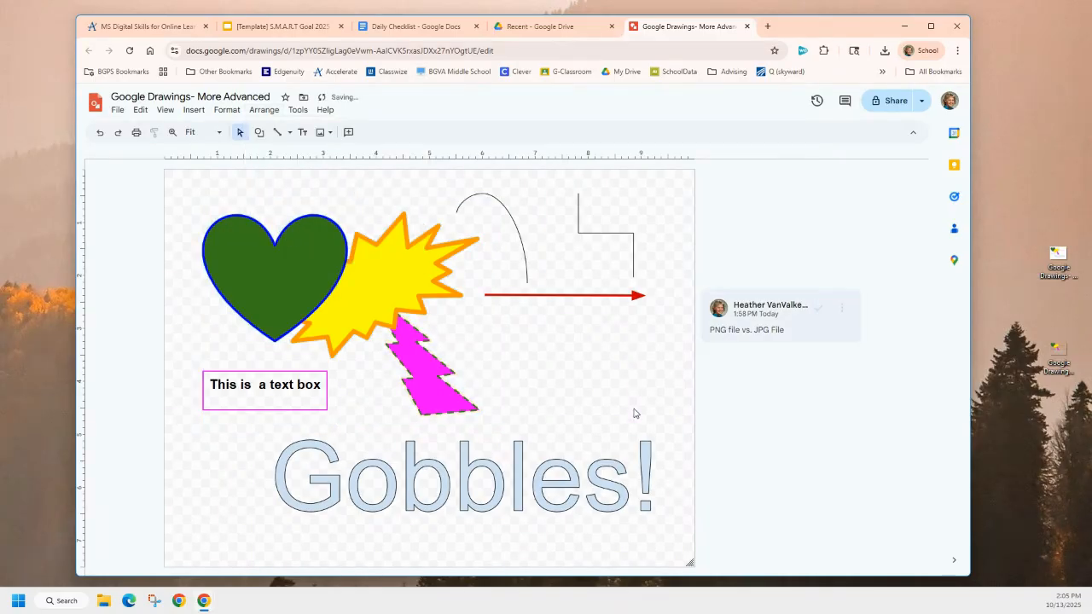
Move the grouped heart, explosion and lightning bolt slightly toward the page's upper-left corner and check the Ungroup option.
left_click(362, 293)
left_click_drag(431, 340, 364, 273)
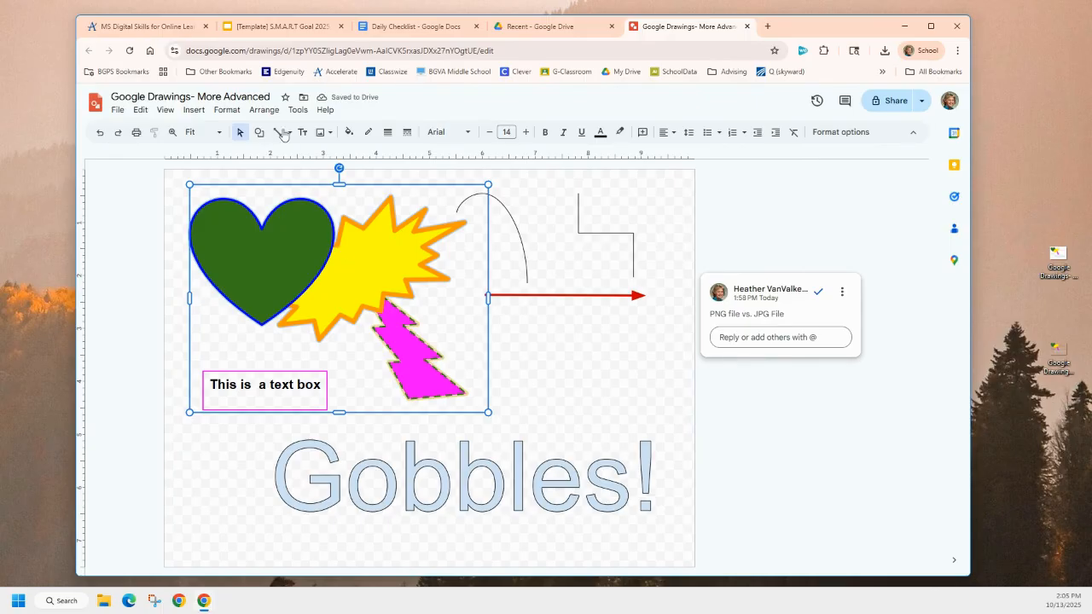
left_click(259, 110)
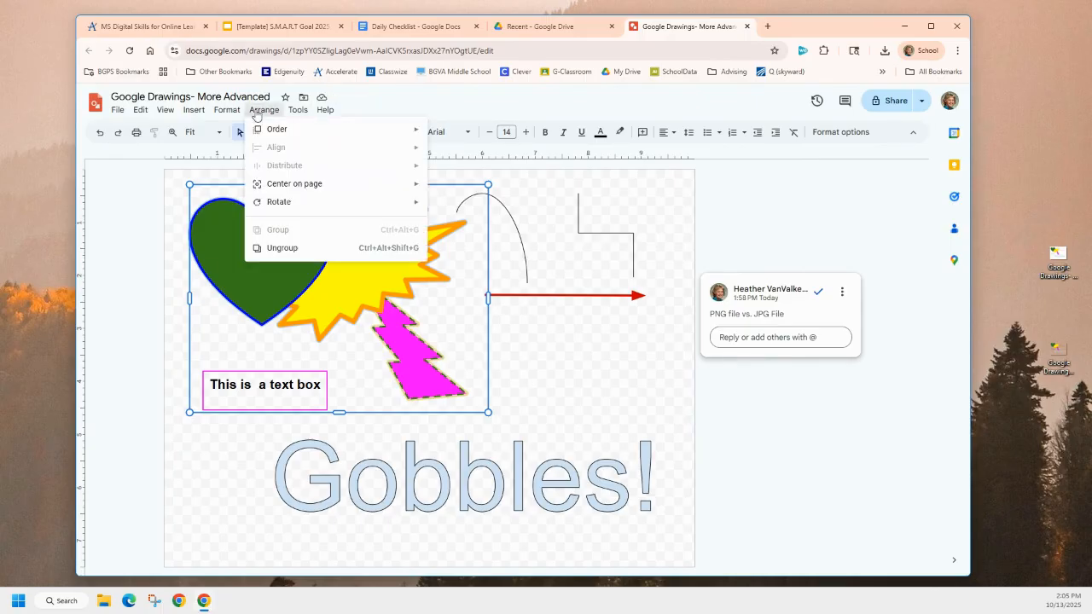
left_click(278, 249)
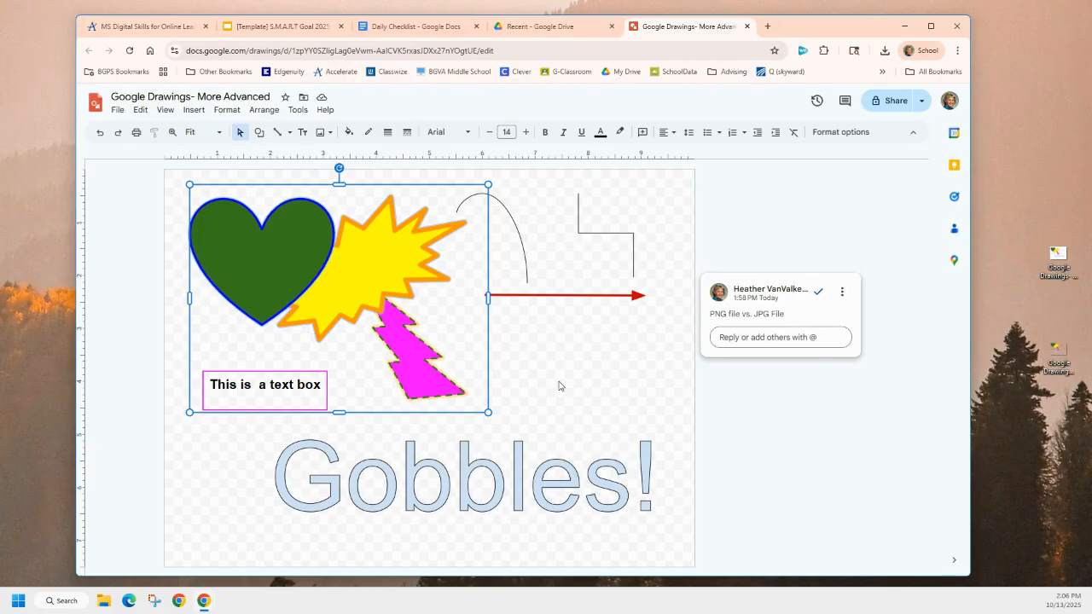
Open the version history, expand the October 10, 11:49 AM entry, and view the earliest version from 11:14 AM.
left_click(816, 101)
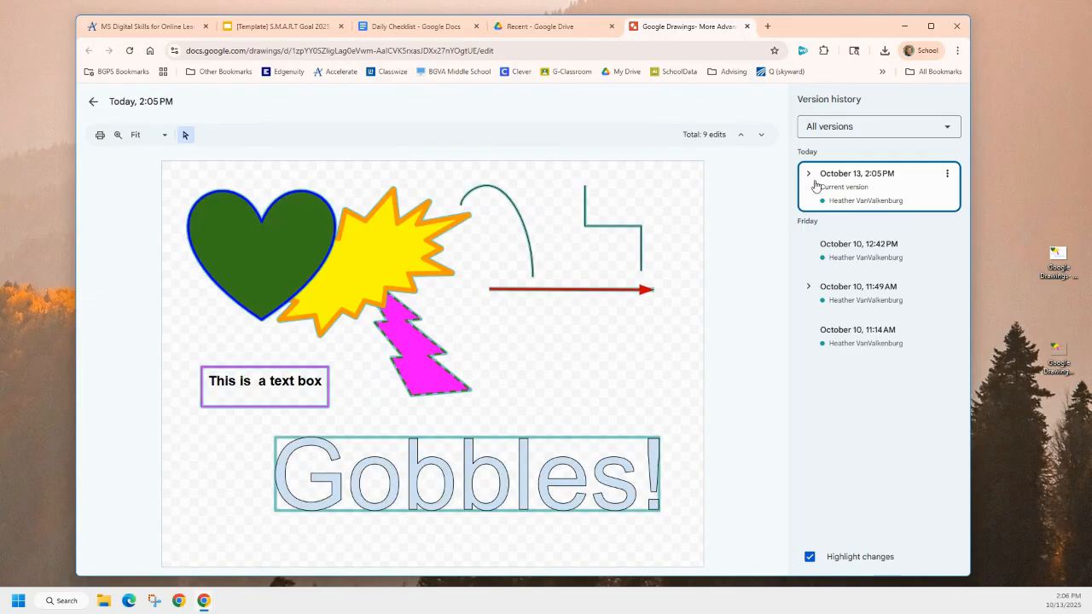
left_click(809, 291)
scroll(798, 437, "down", 10)
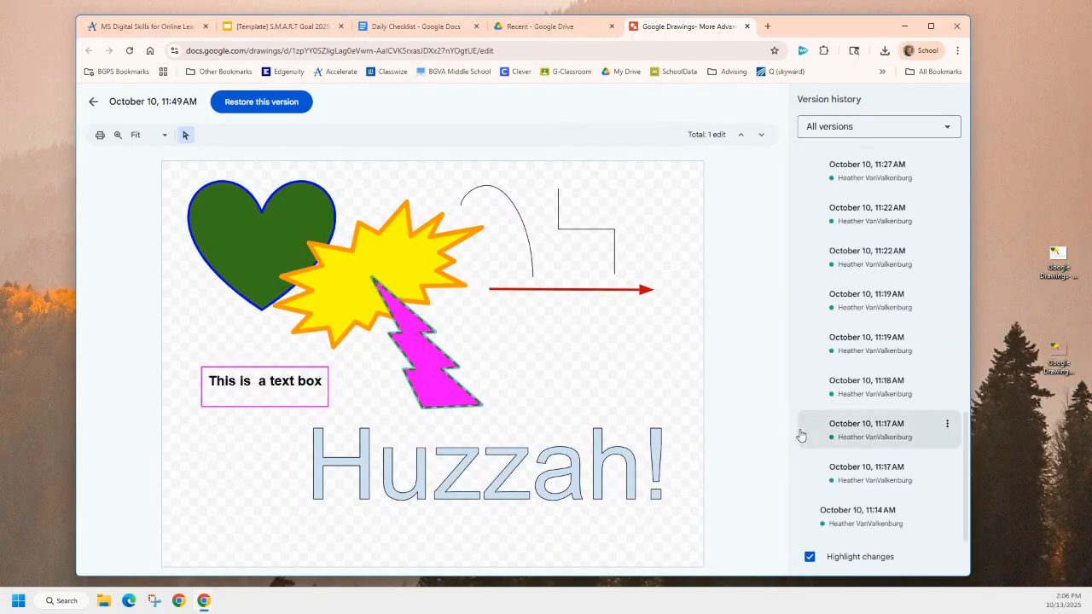
left_click(869, 508)
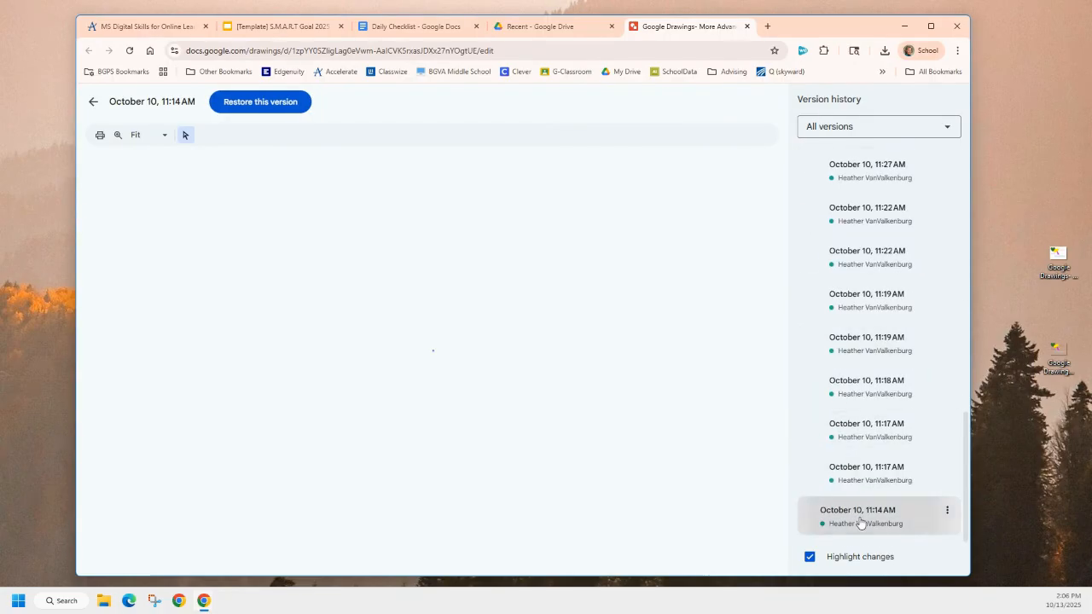
Step through the successive October 10 versions from 11:17 AM up to 11:32 AM to see how the drawing developed.
left_click(867, 473)
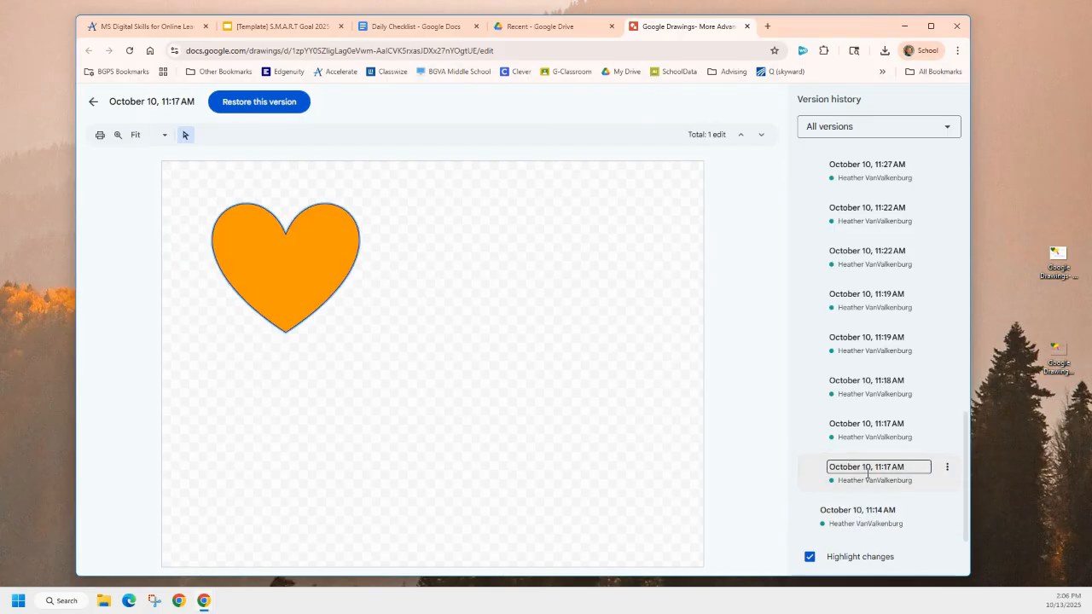
left_click(866, 431)
left_click(856, 394)
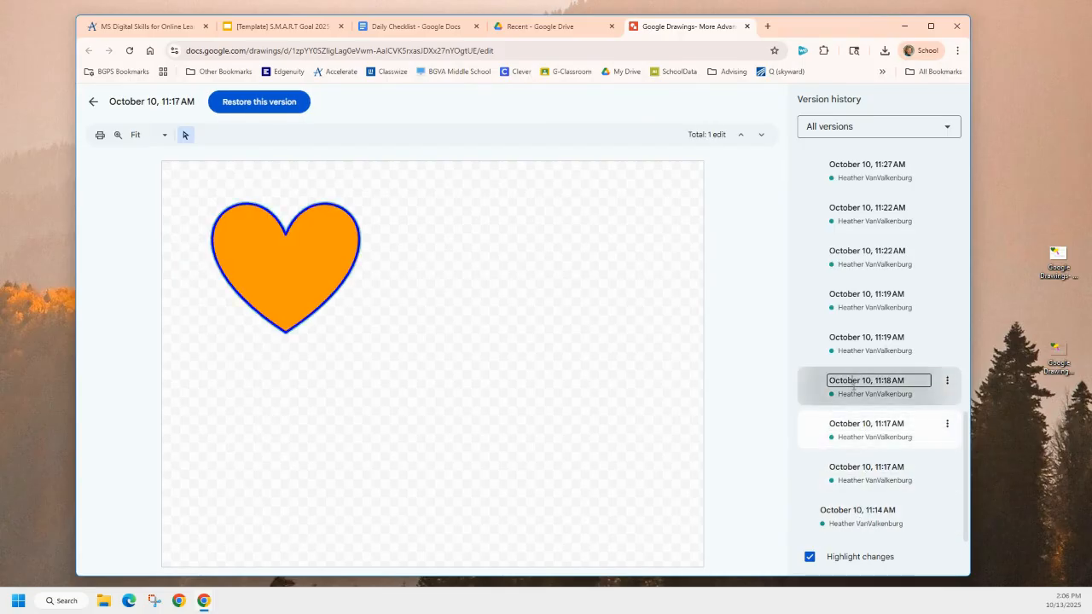
left_click(859, 342)
left_click(858, 290)
left_click(857, 256)
scroll(857, 261, "up", 2)
left_click(854, 232)
scroll(856, 256, "up", 3)
left_click(844, 319)
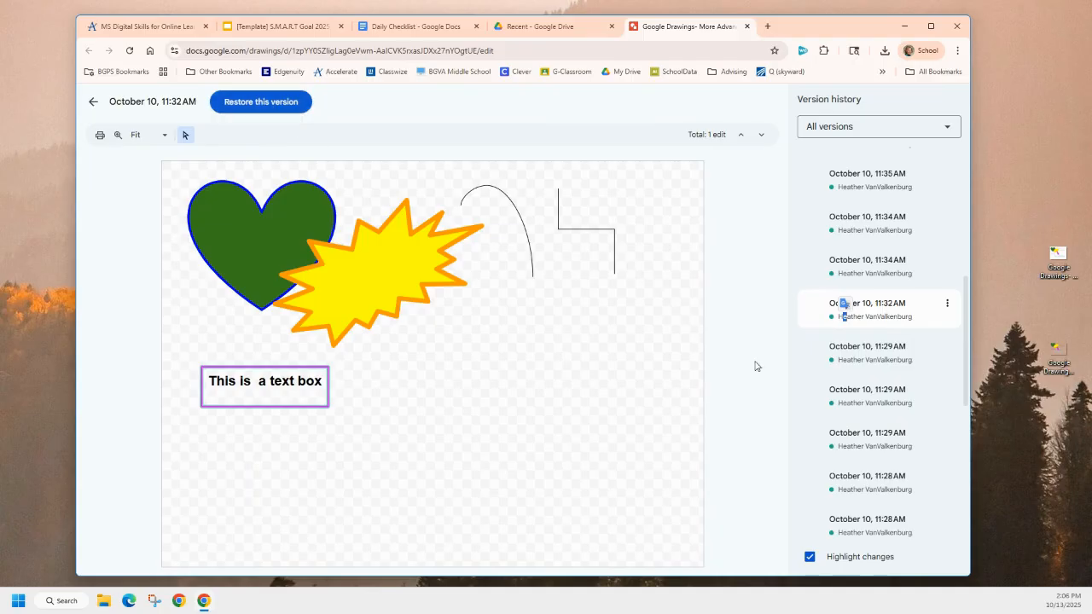
View the current October 13, 2:05 PM version and return to editing the drawing without restoring anything.
scroll(799, 354, "up", 5)
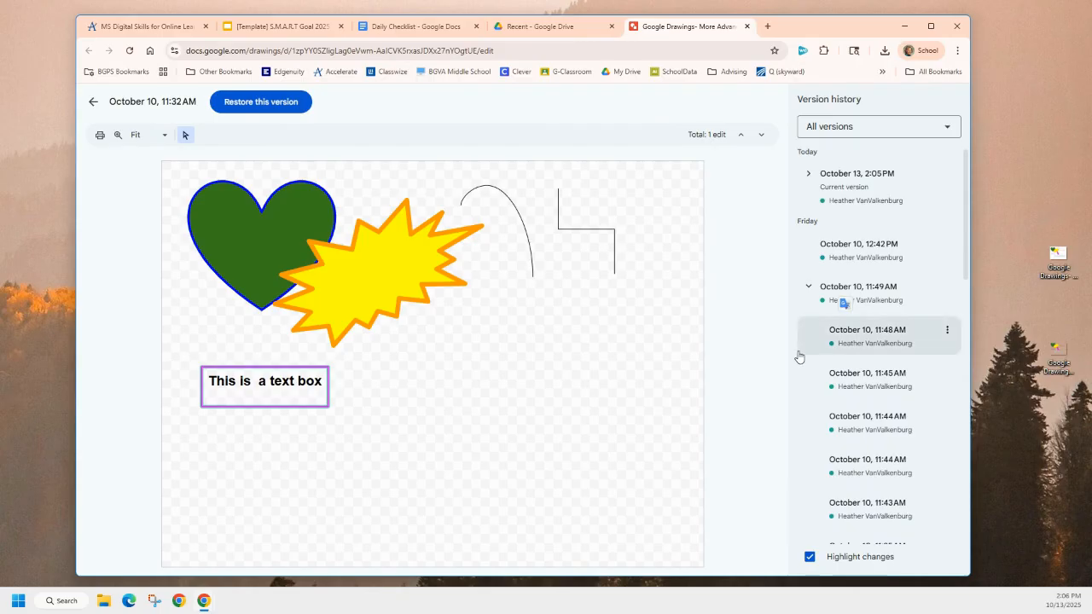
left_click(829, 183)
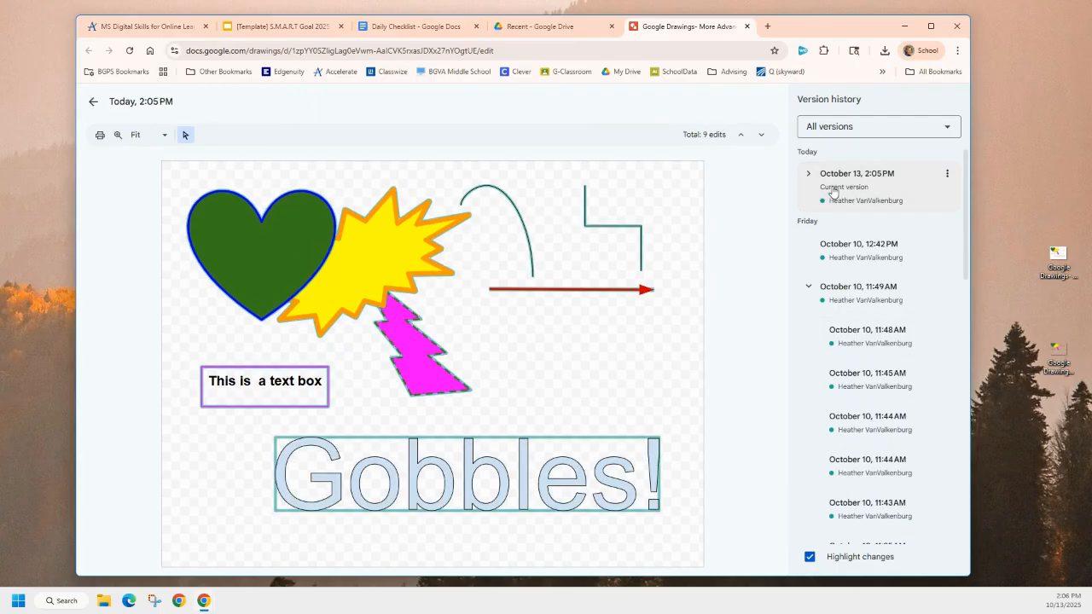
left_click(92, 103)
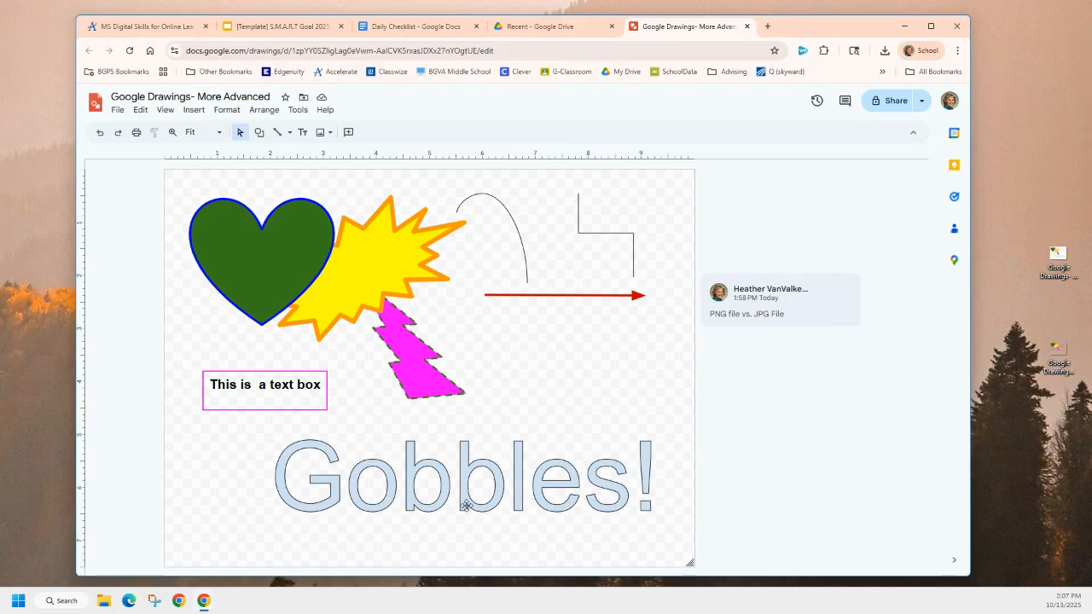
Search the web for "turkey clip art" as an image to insert into the drawing.
left_click(192, 111)
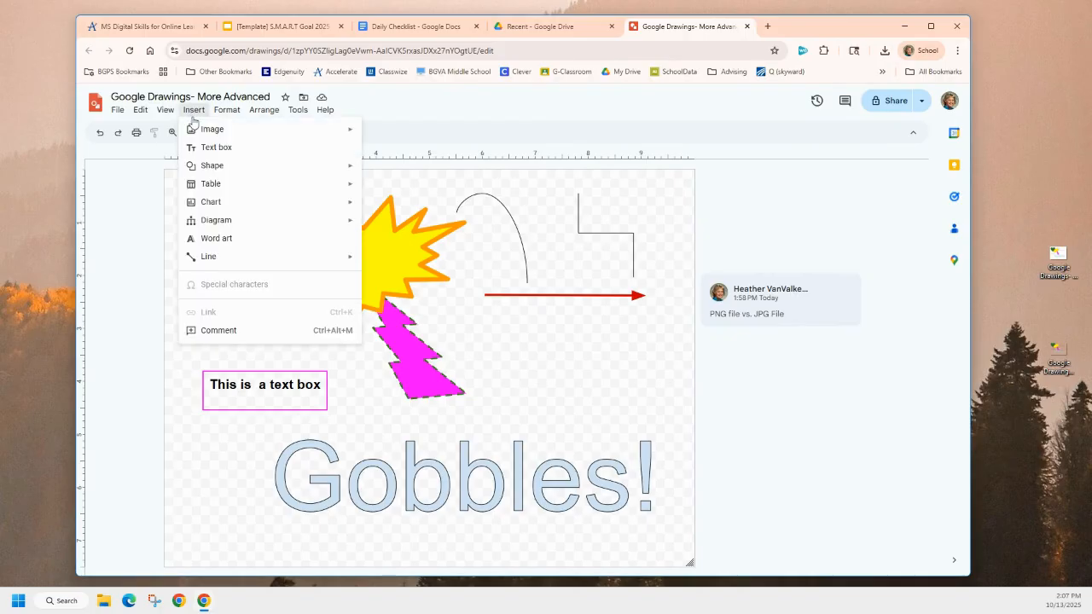
mouse_move(208, 130)
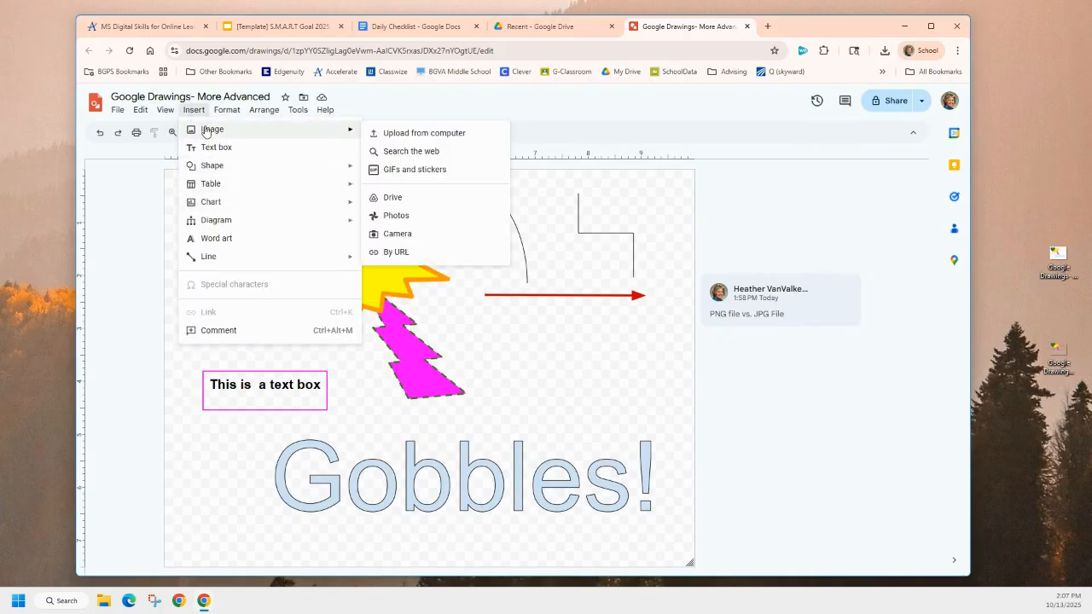
left_click(397, 158)
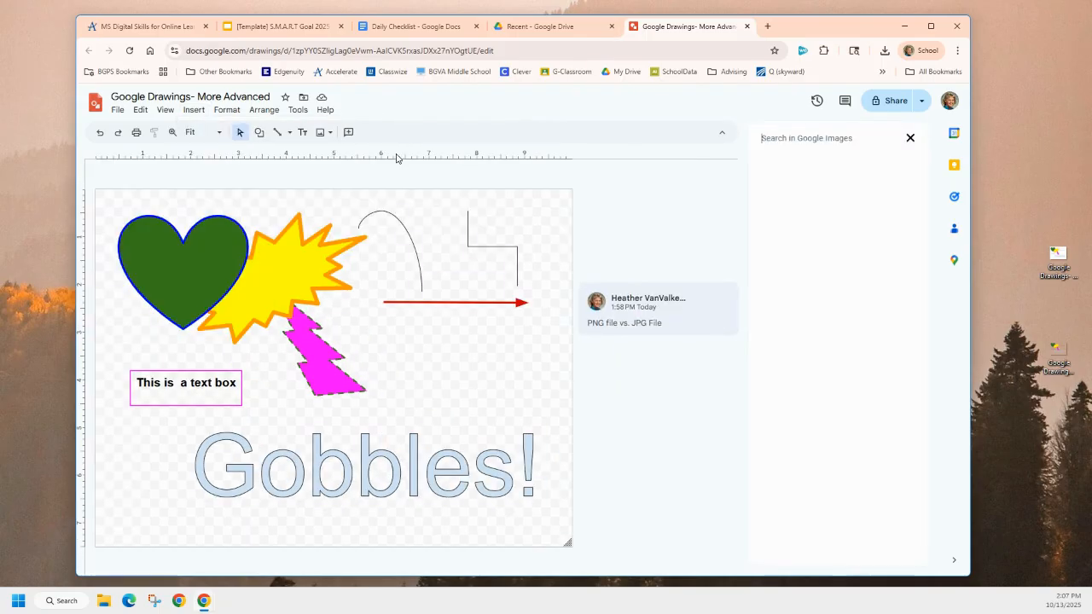
type("tu")
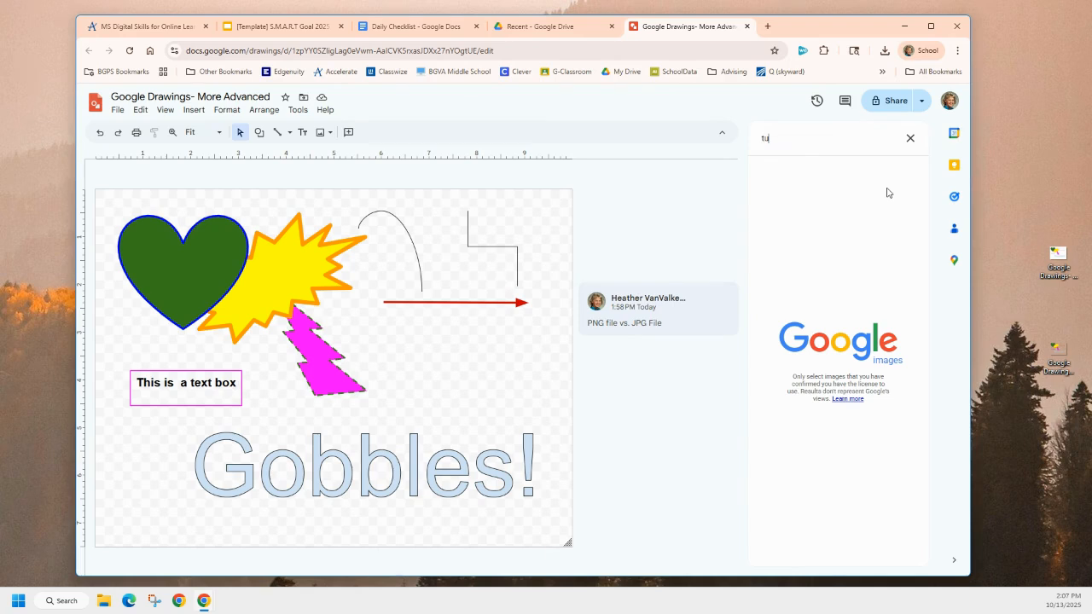
type("rkey clip art")
key("Return")
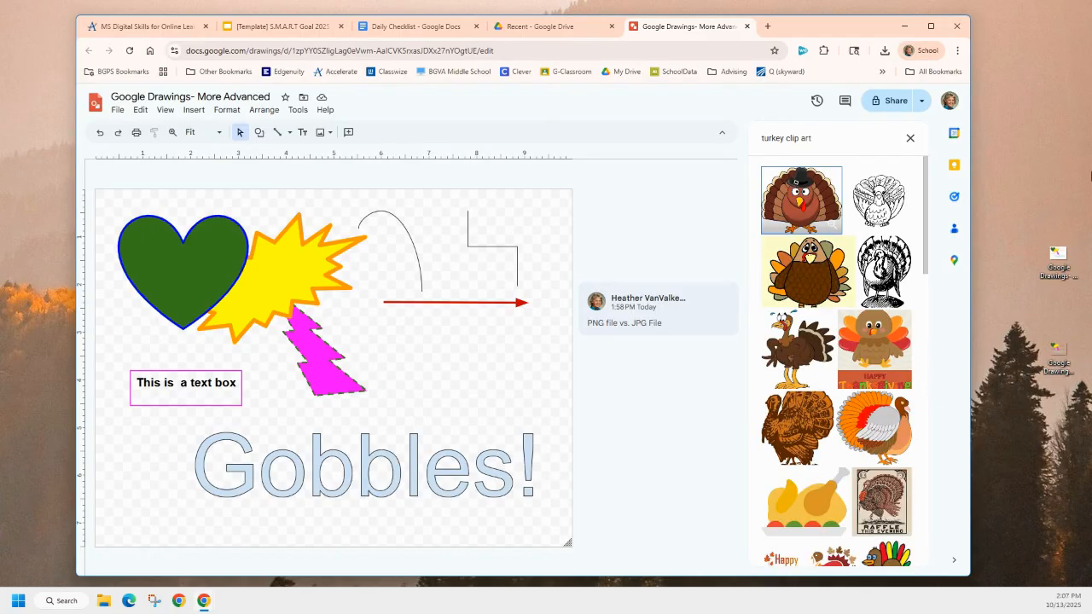
Insert the turkey with the black pilgrim hat and place it over the end of the Gobbles! word art.
left_click(807, 198)
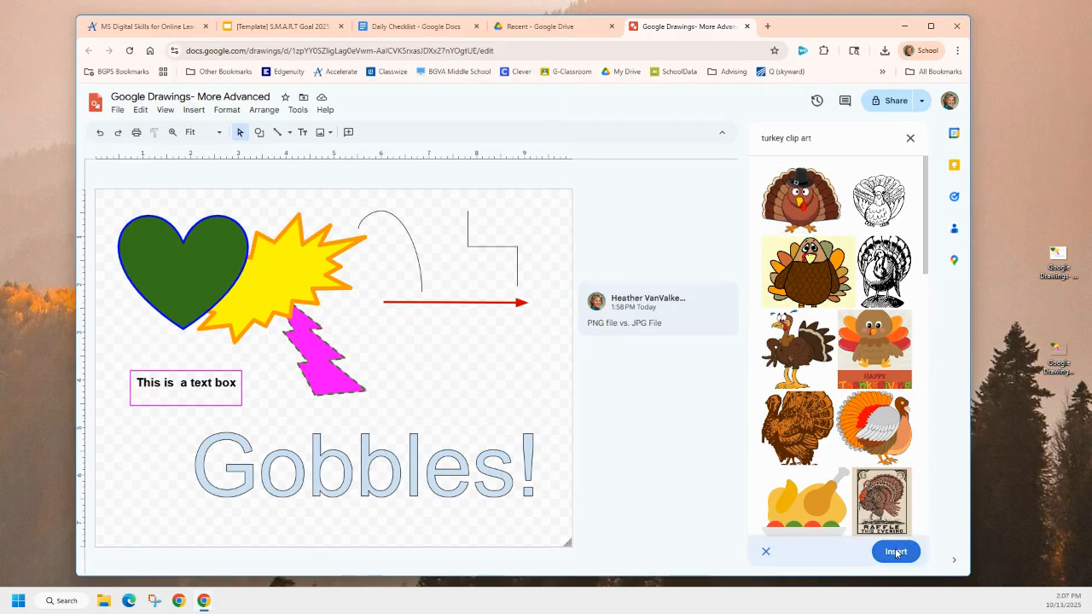
left_click(896, 552)
left_click_drag(382, 304, 543, 446)
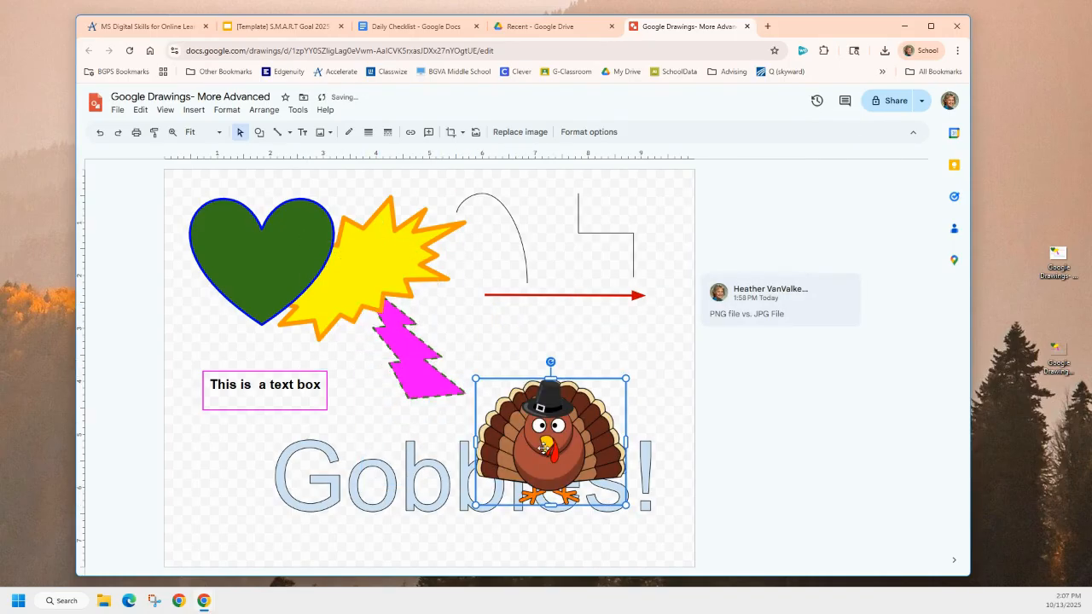
Send the turkey image backward by one level.
left_click(261, 110)
mouse_move(269, 196)
mouse_move(261, 129)
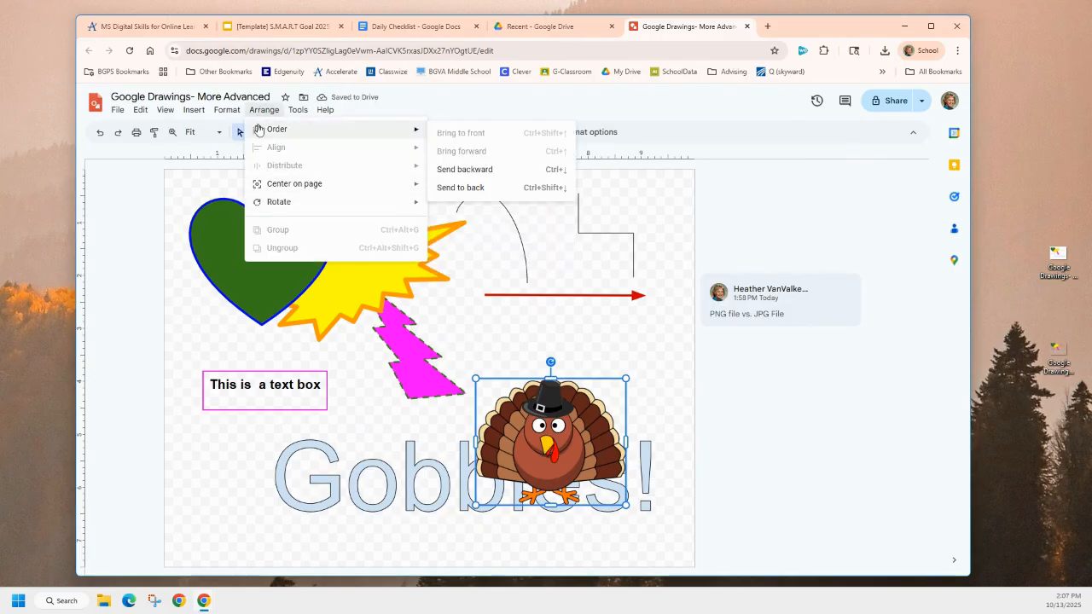
left_click(473, 178)
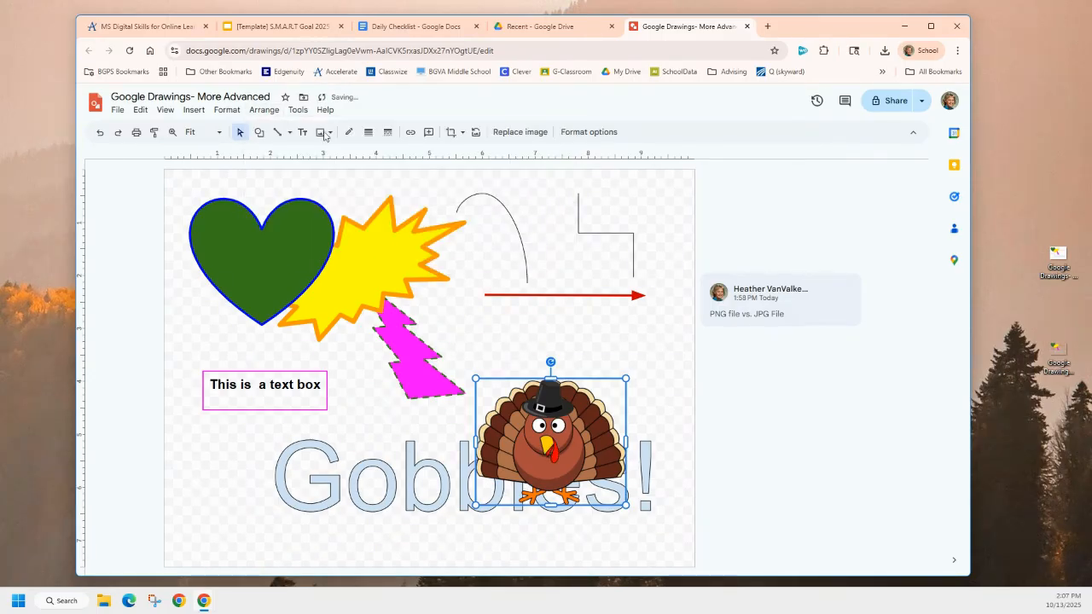
Send the turkey image to the back, behind the Gobbles! word art, and deselect it.
left_click(256, 109)
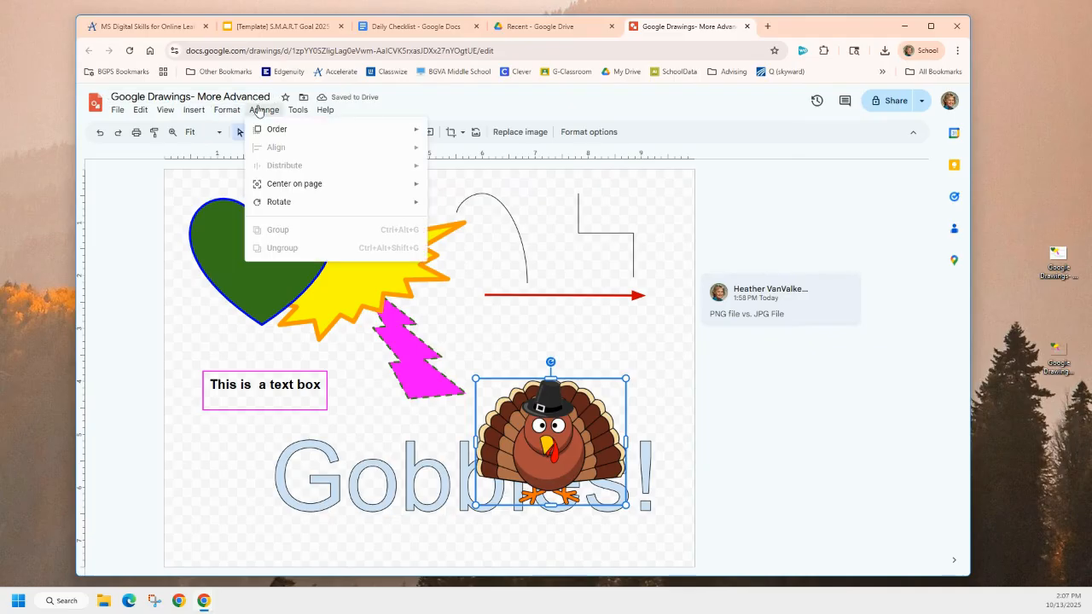
mouse_move(275, 129)
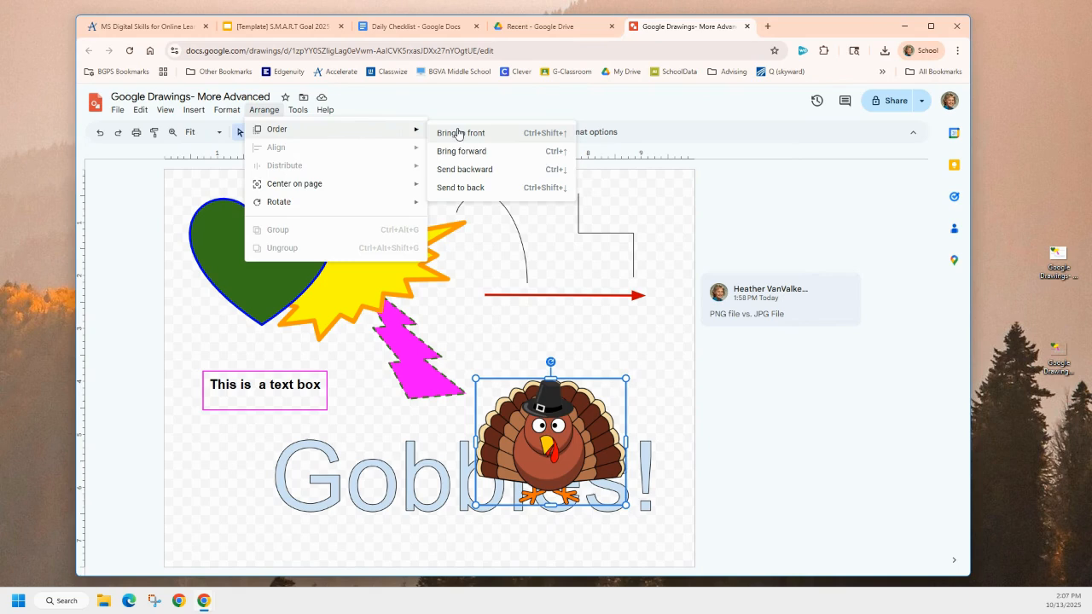
left_click(463, 189)
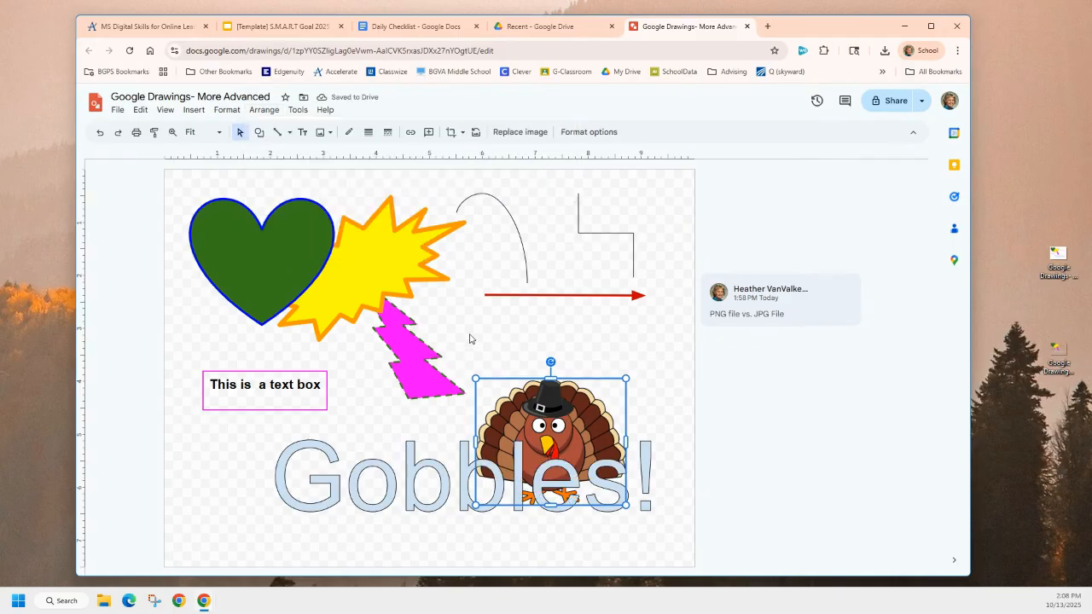
left_click(469, 338)
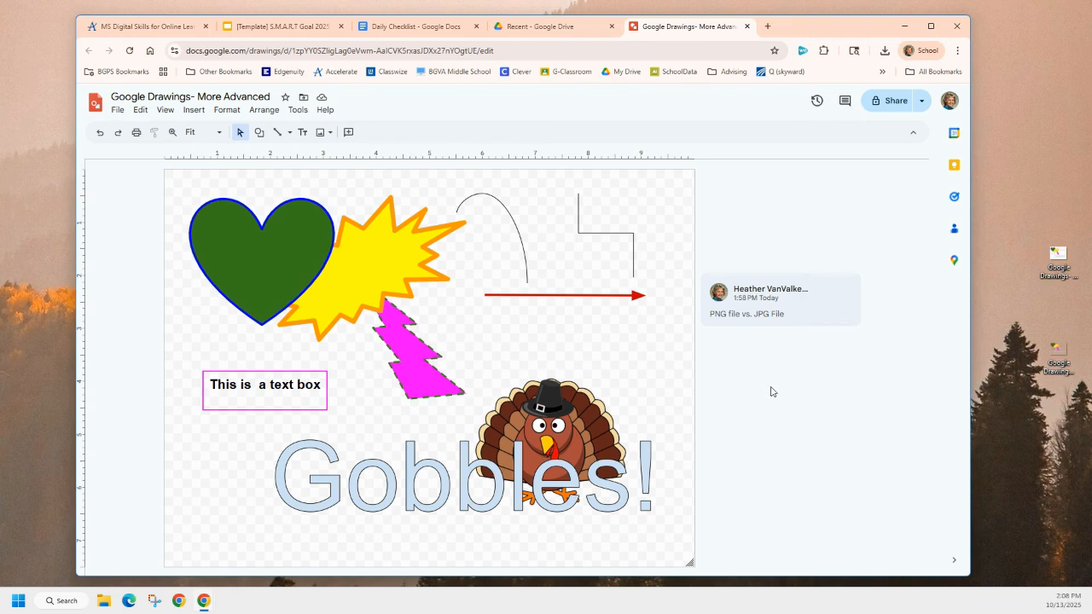
Add the comment "Pick a better font" to the Gobbles! word art and deselect it.
left_click(318, 509)
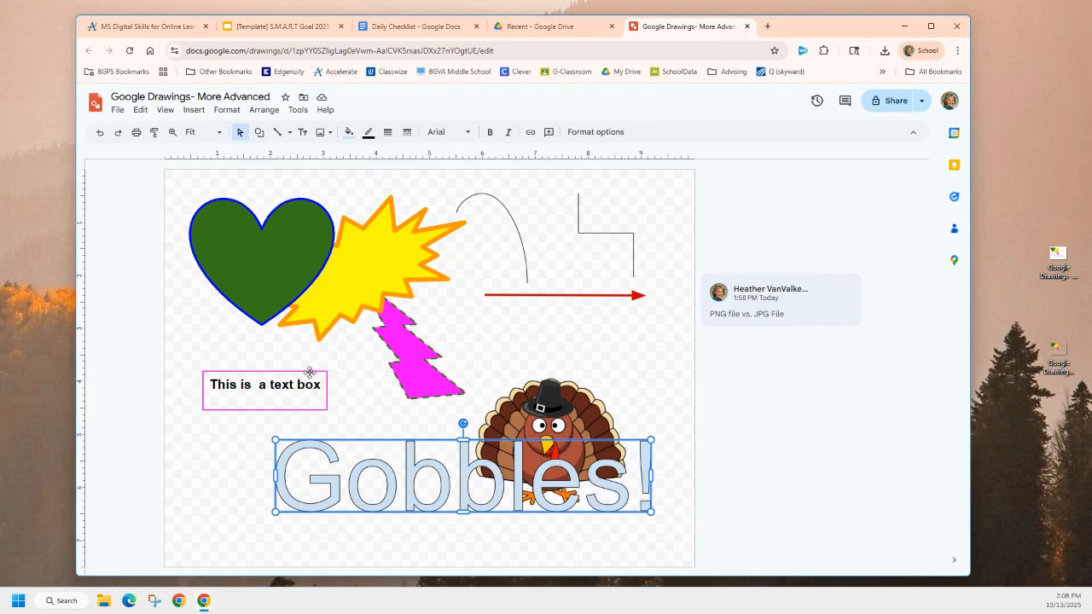
left_click(547, 133)
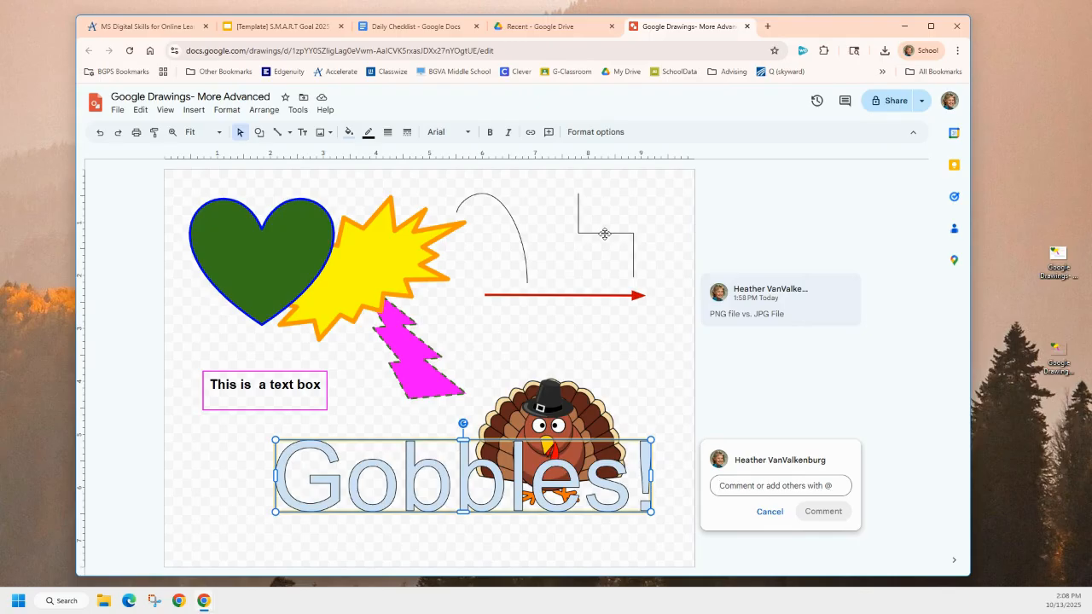
type("Pick")
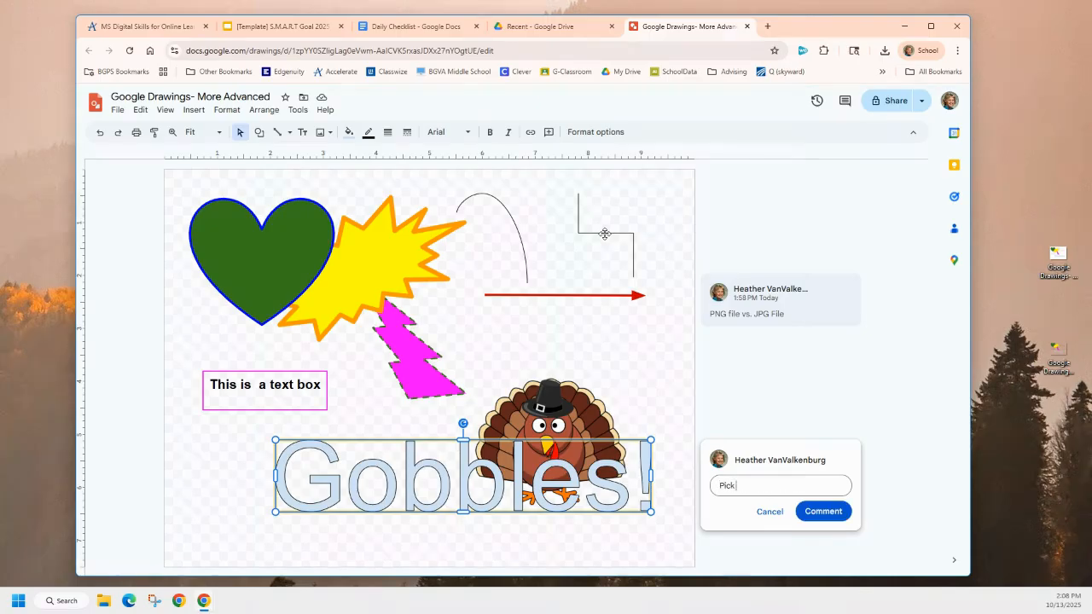
type(" a better font")
left_click(826, 511)
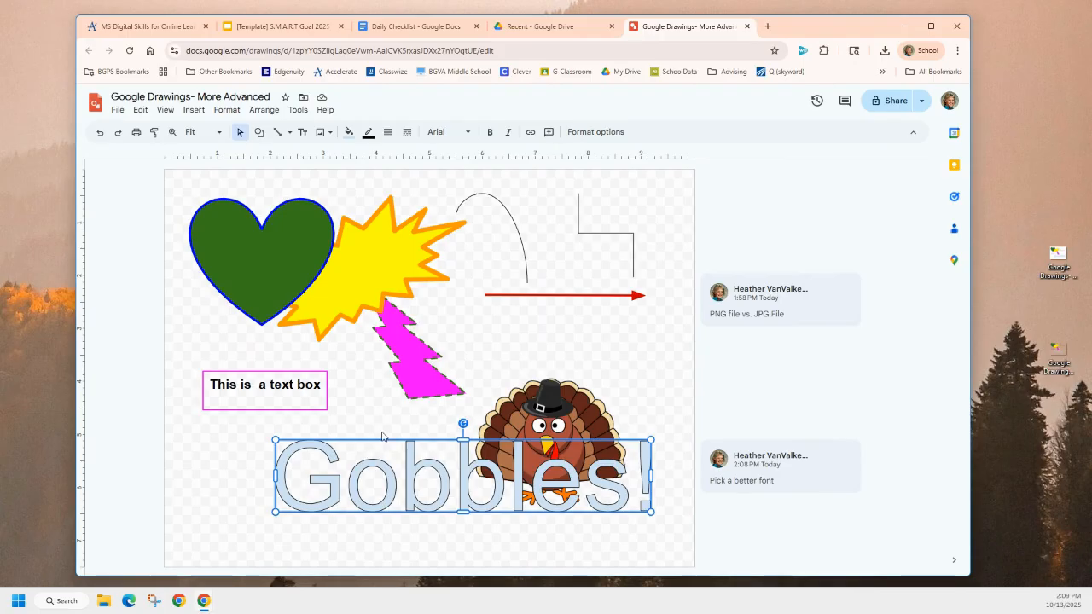
left_click(670, 556)
Change the Gobbles! word art's font to Fredoka One and its fill color to dark brown.
left_click(395, 474)
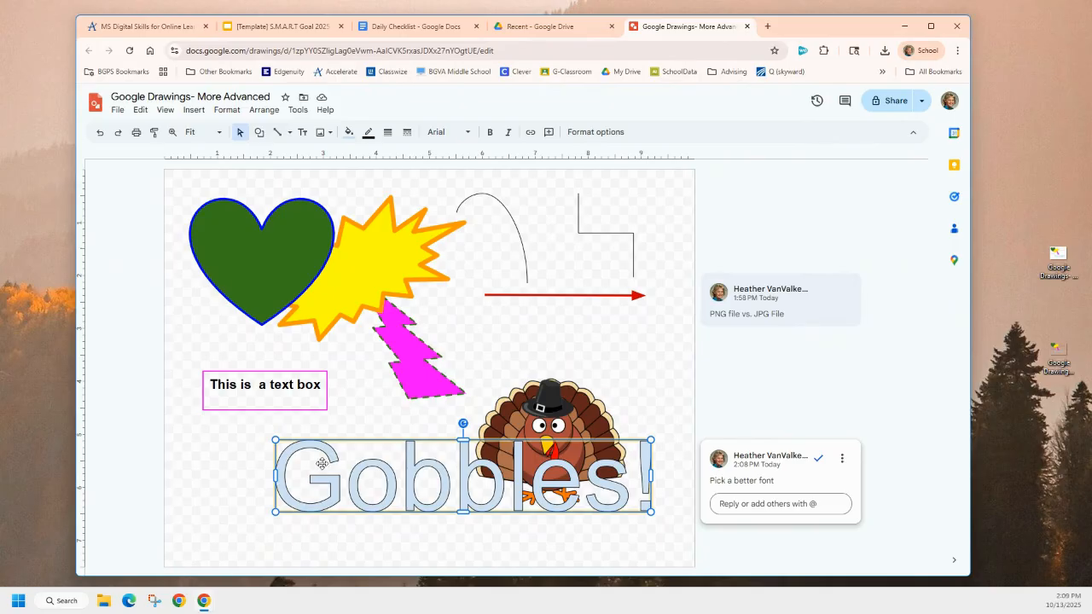
left_click(435, 133)
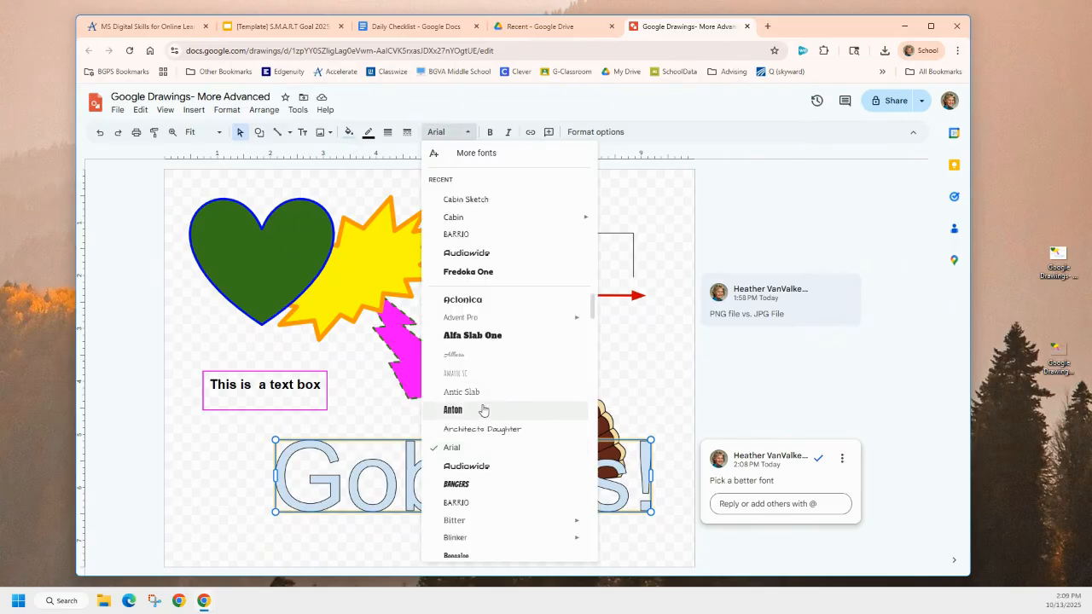
scroll(478, 426, "down", 5)
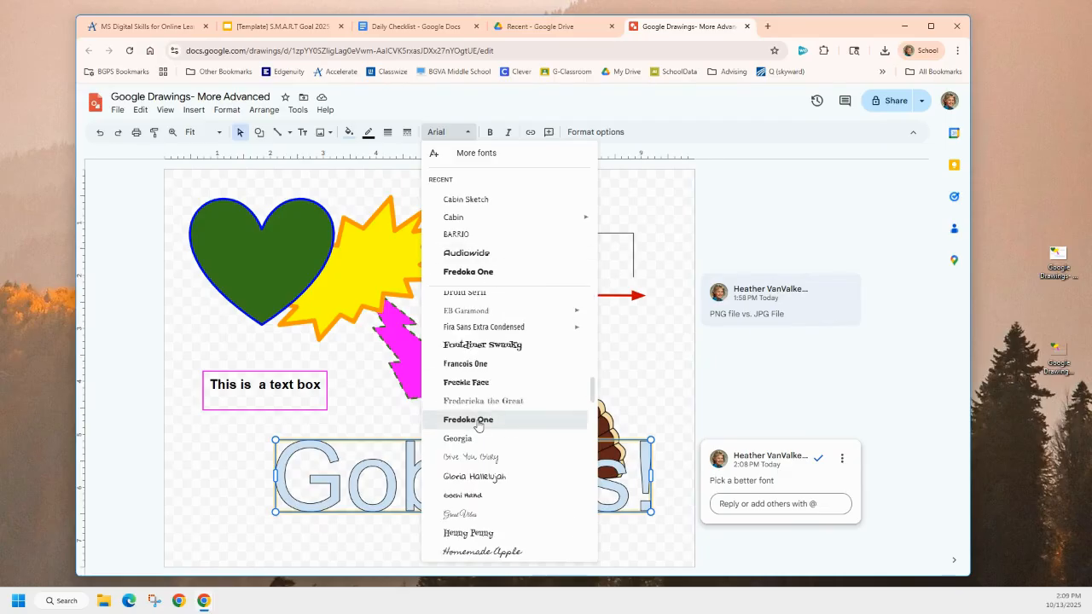
left_click(479, 420)
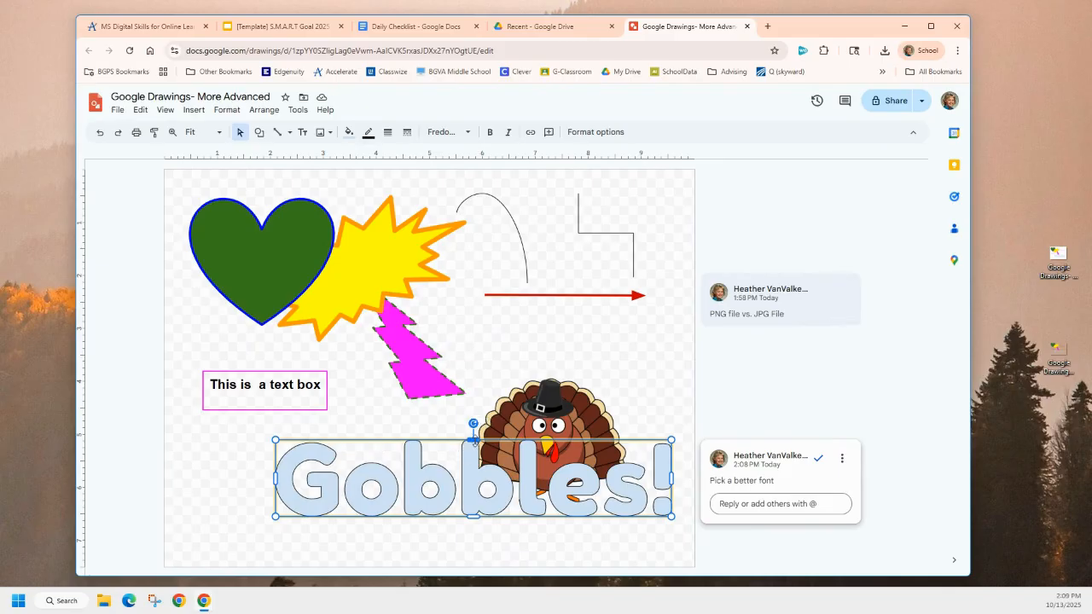
left_click(348, 133)
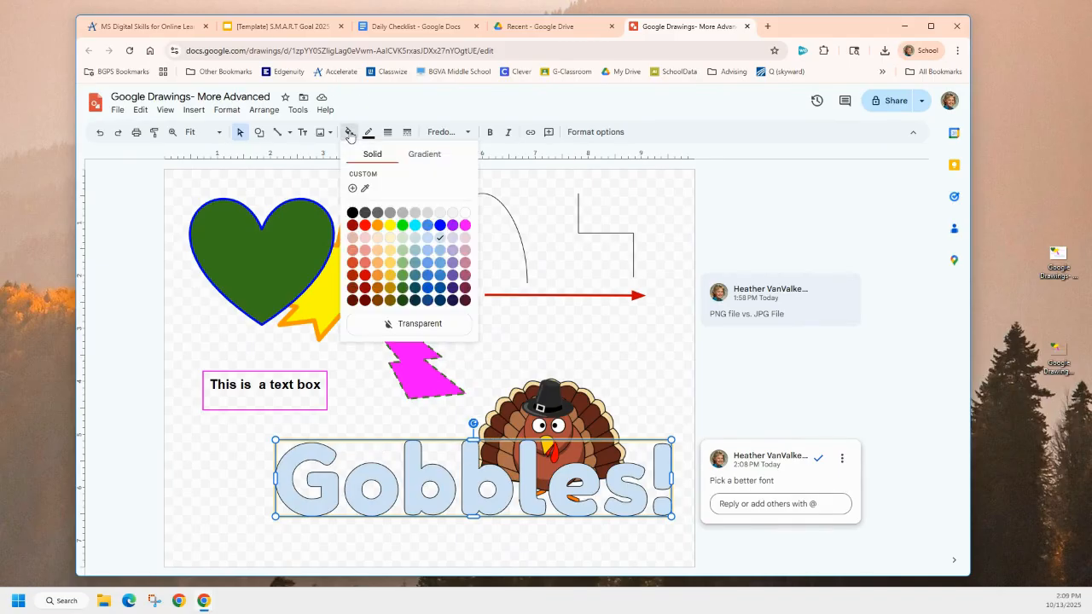
left_click(377, 301)
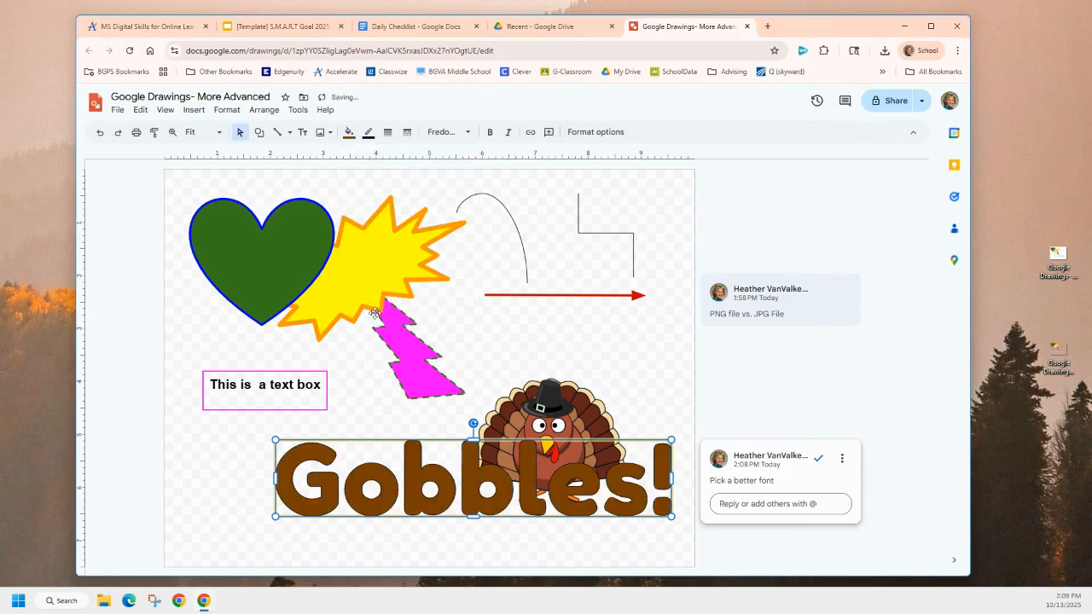
Give the Gobbles! word art an orange border 8px thick and move it slightly left and down over the turkey.
left_click(369, 134)
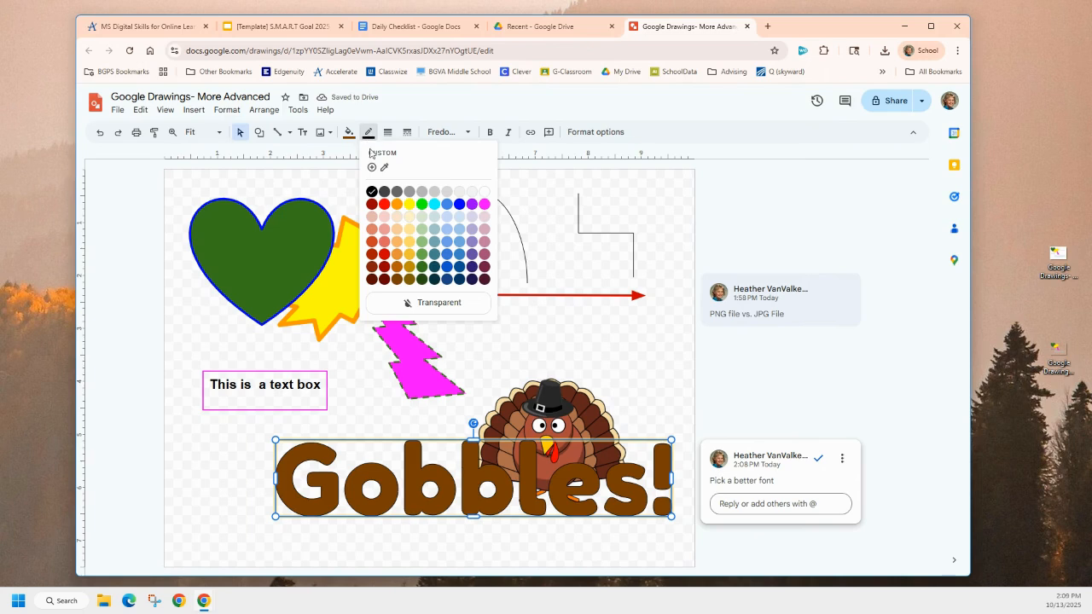
left_click(398, 206)
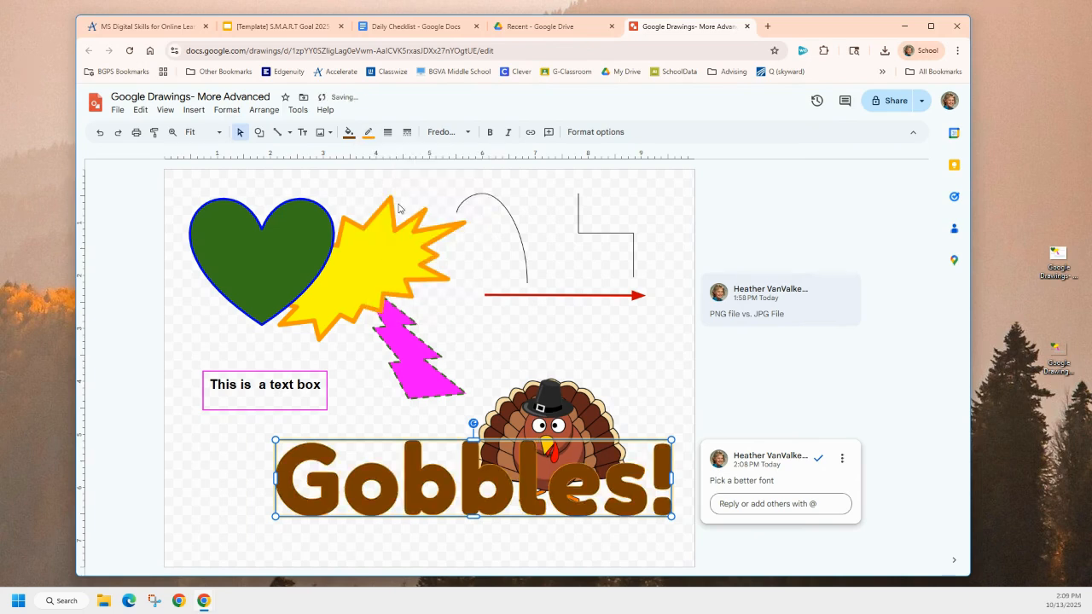
left_click(387, 133)
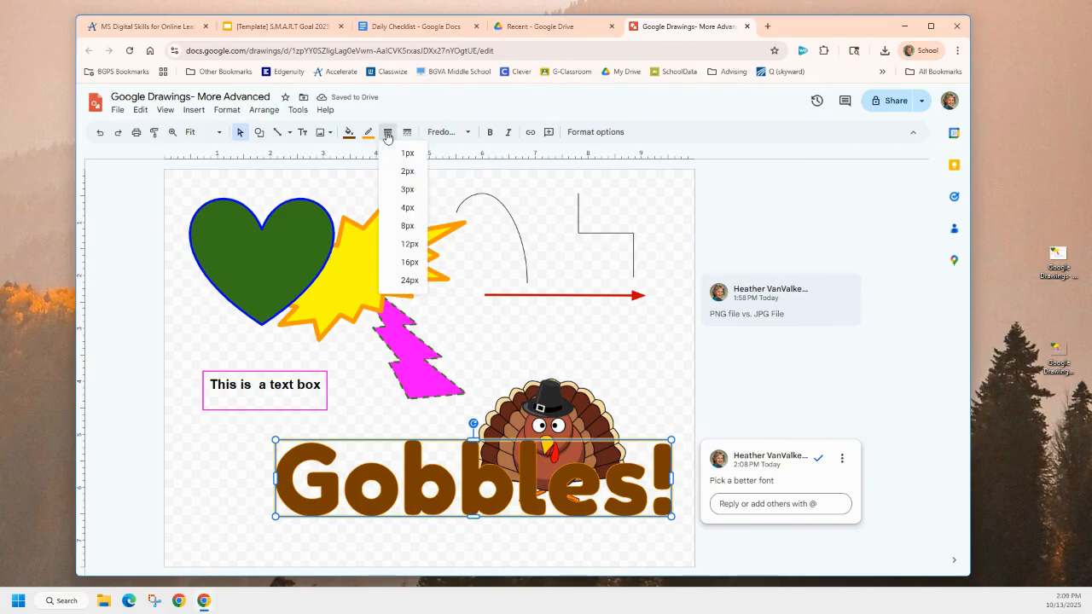
left_click(407, 196)
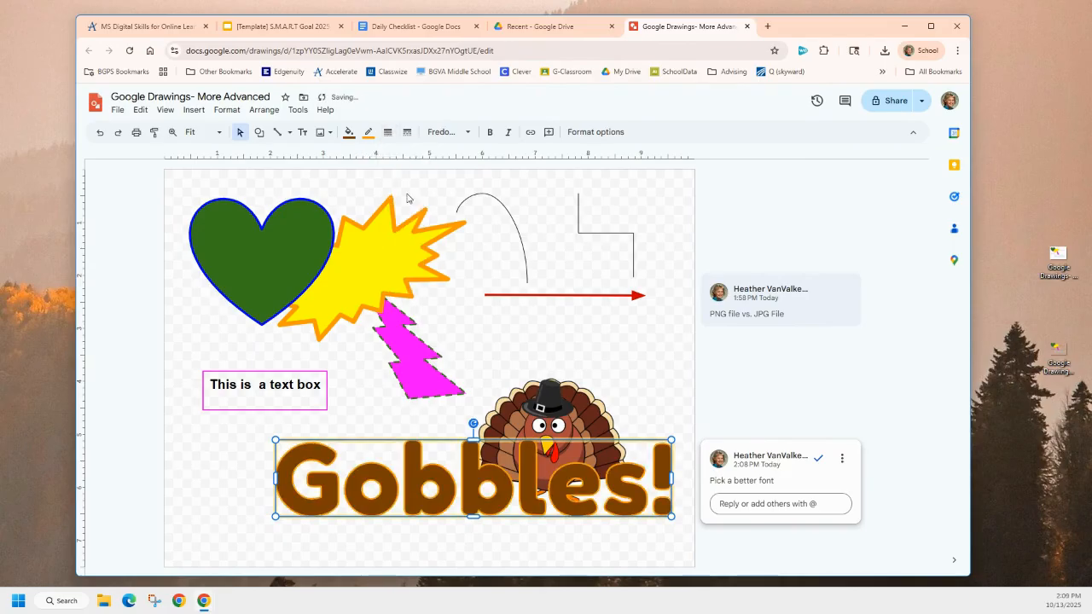
left_click(387, 134)
left_click(410, 225)
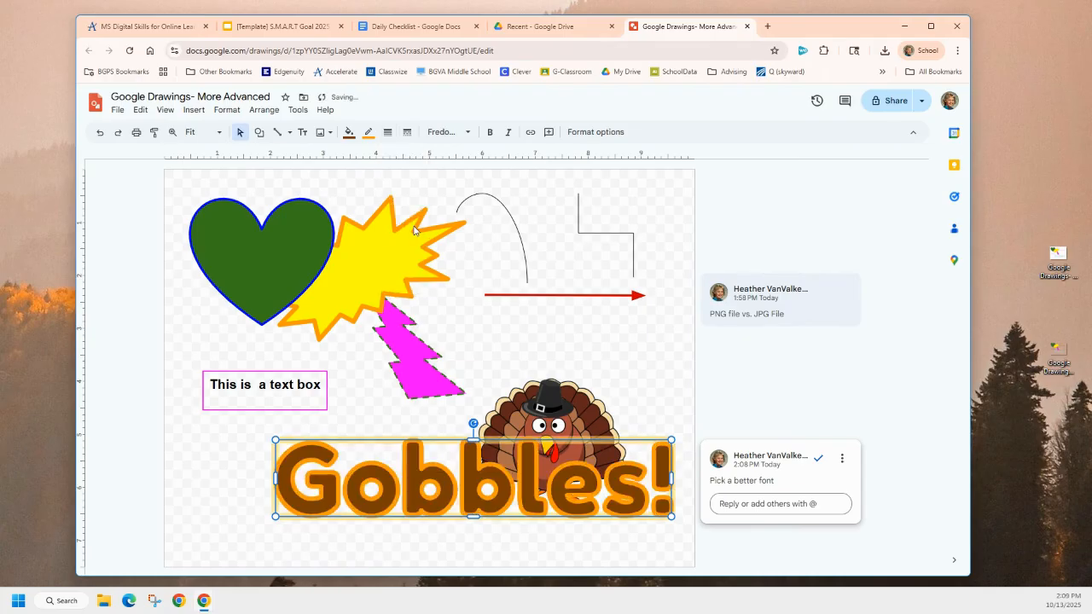
left_click_drag(475, 488, 427, 495)
Examine the border weight options for the word art and heart, and the border dash options for the magenta tree.
left_click(387, 134)
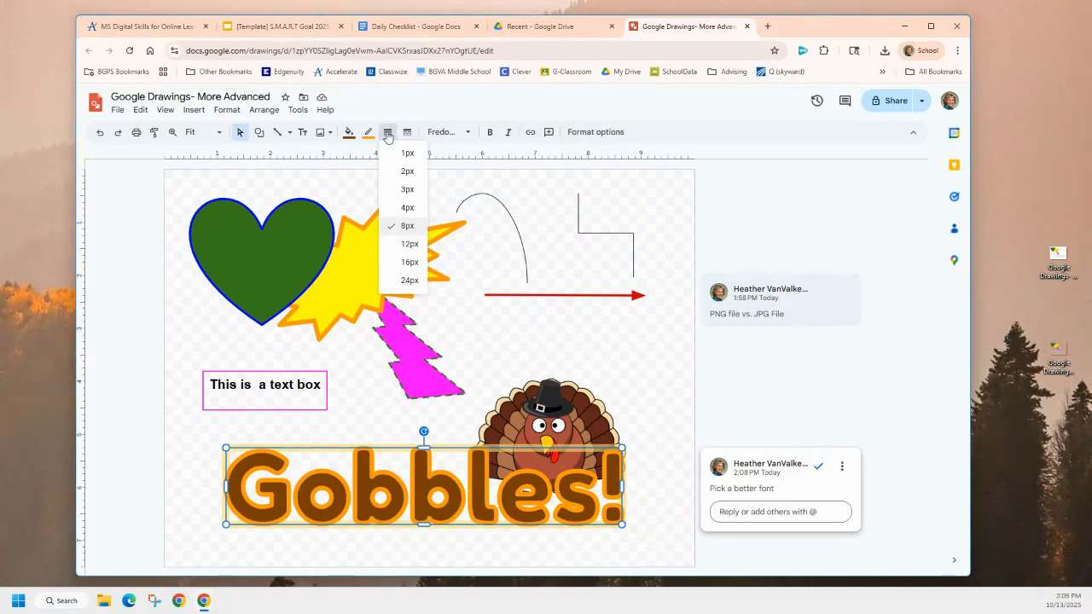
left_click(314, 207)
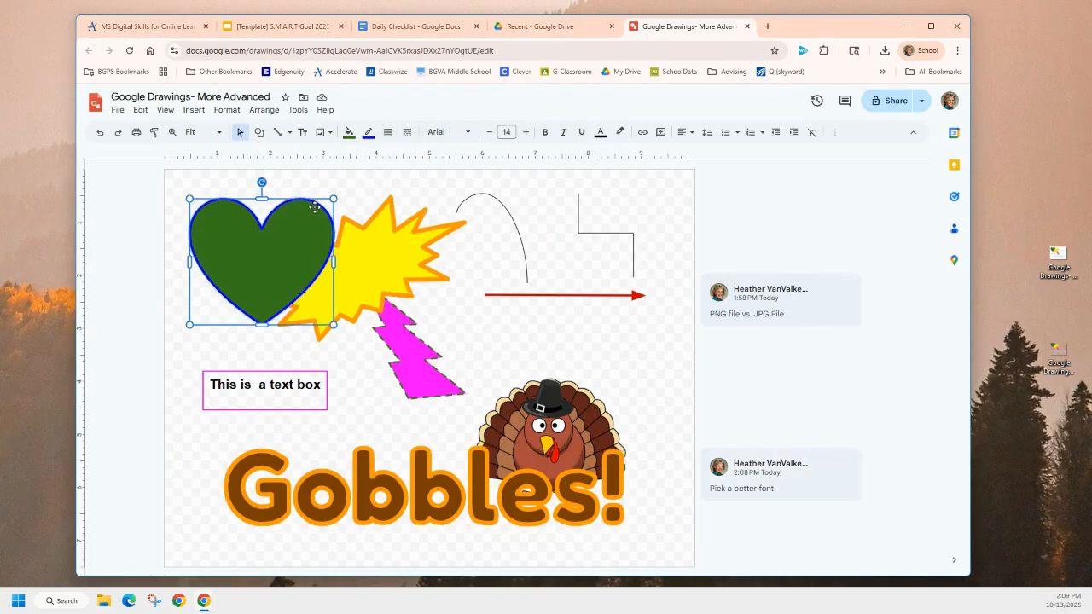
left_click(387, 132)
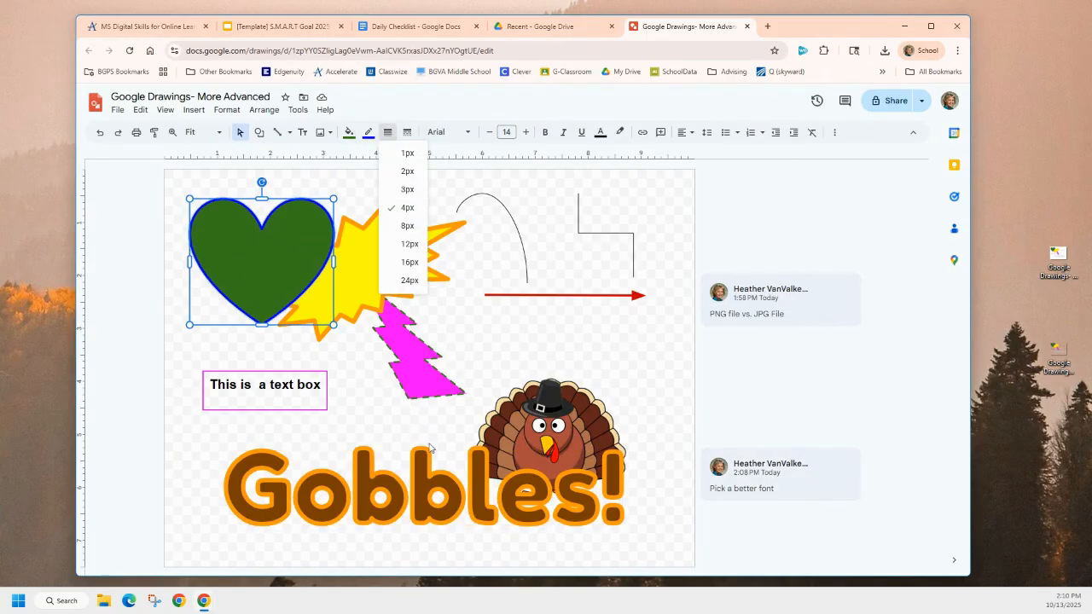
left_click(369, 416)
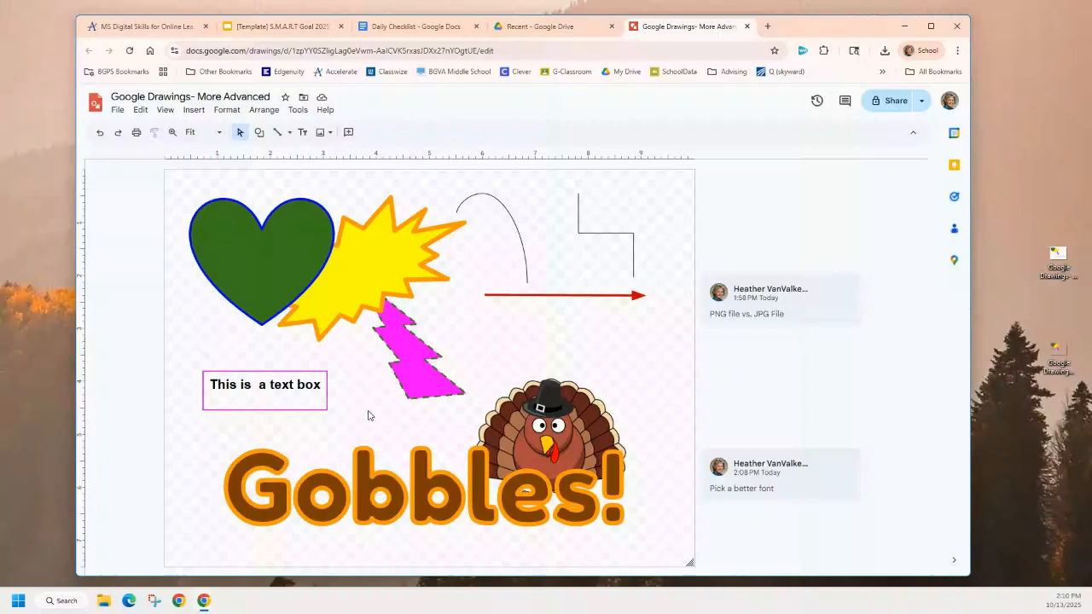
left_click(428, 379)
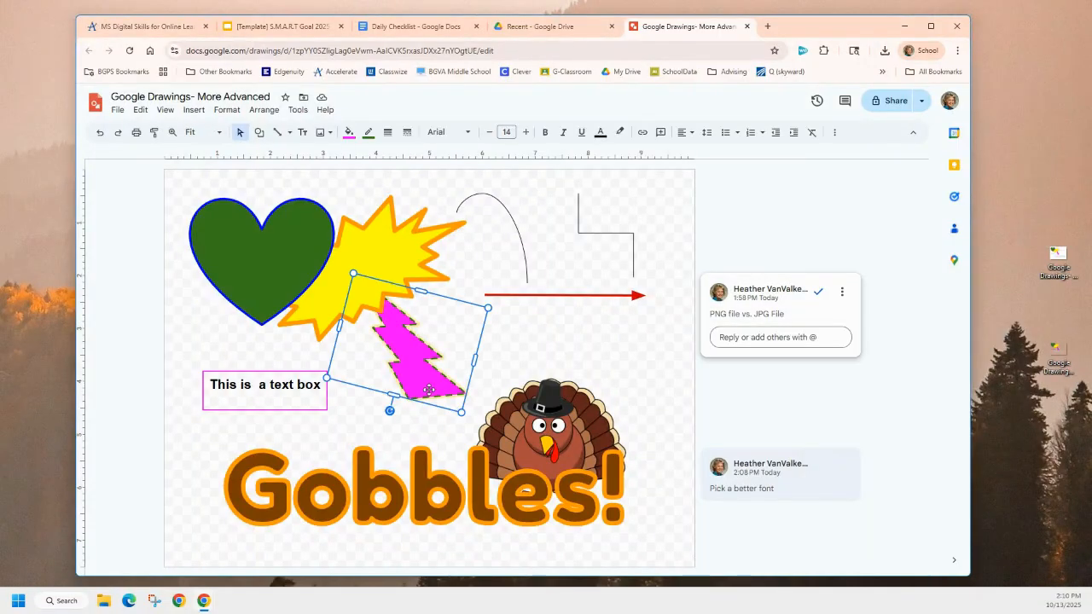
left_click(407, 133)
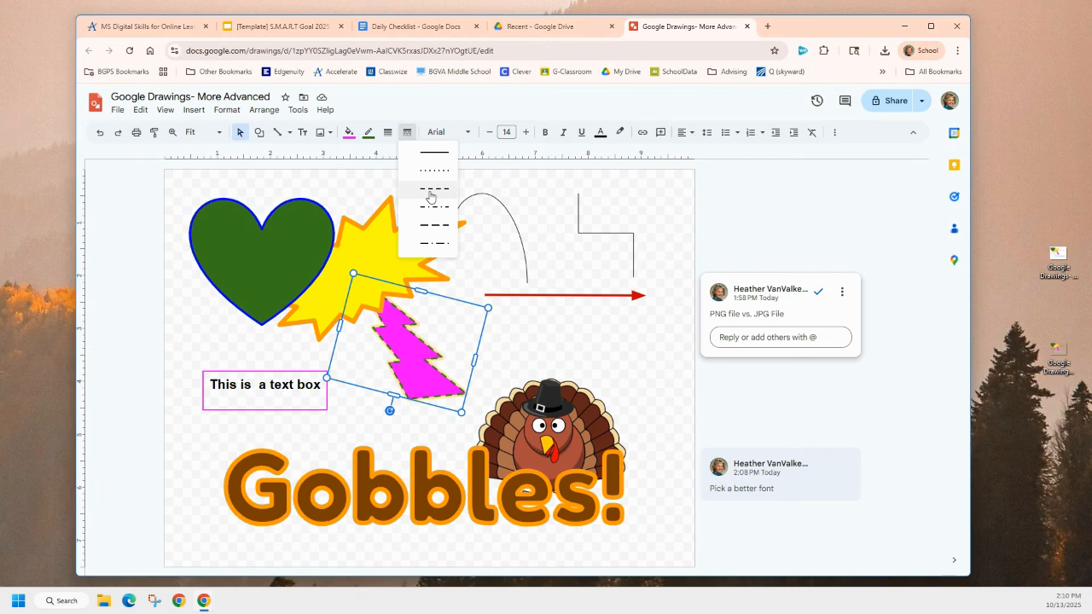
left_click(549, 337)
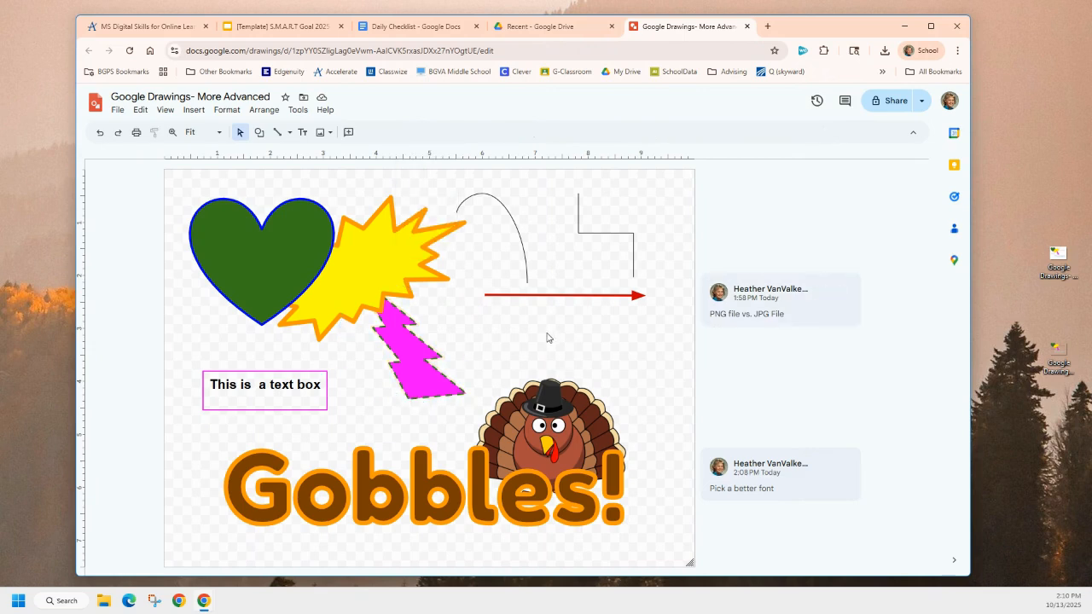
left_click(333, 260)
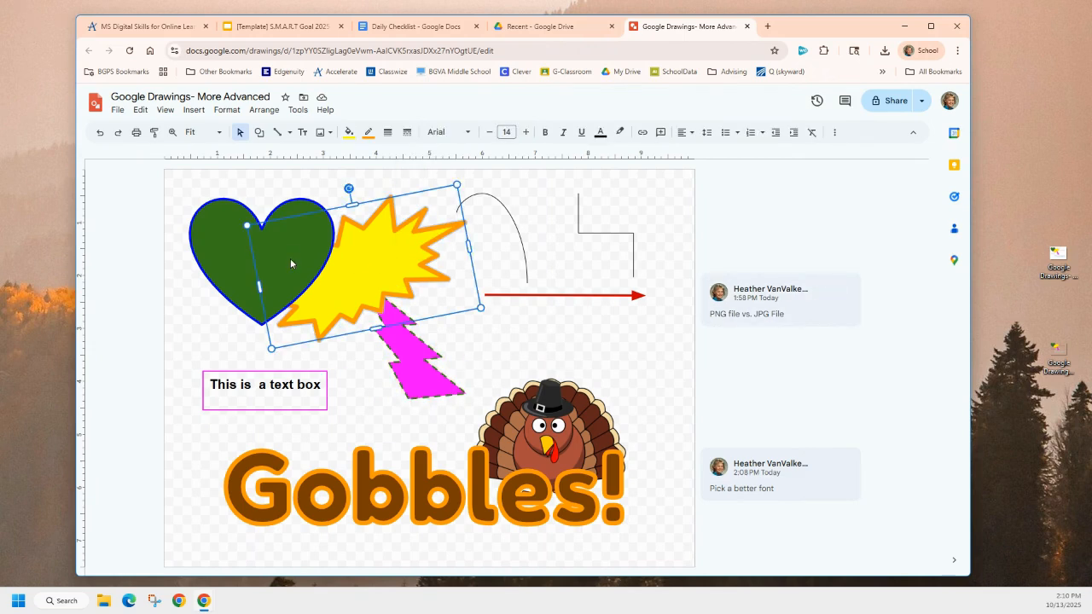
left_click(237, 271)
left_click(243, 389)
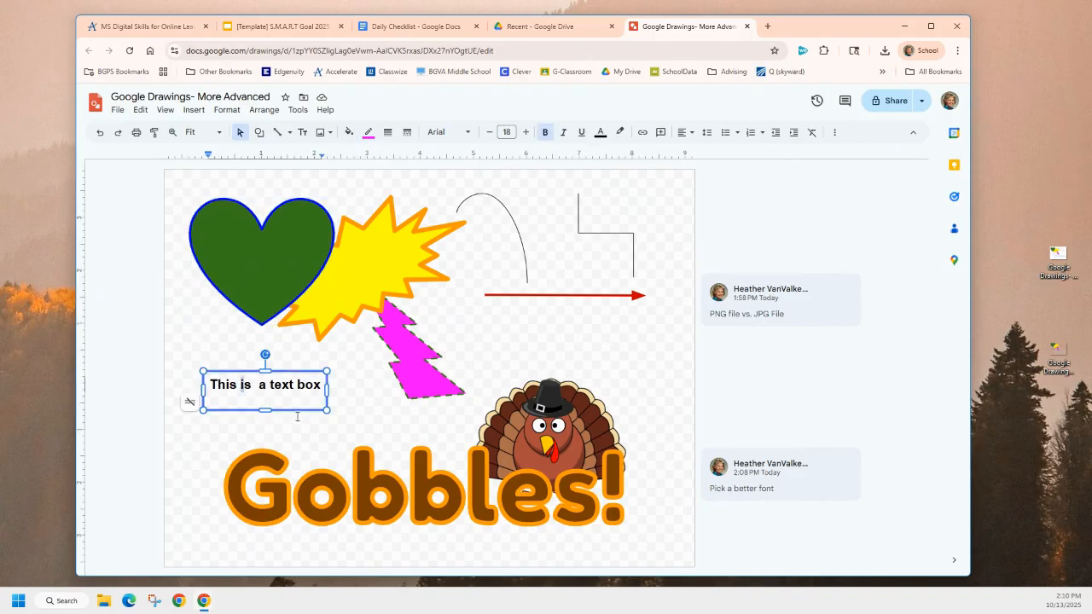
Move the Gobbles! word art up and left, and place the turkey image above it.
left_click(413, 496)
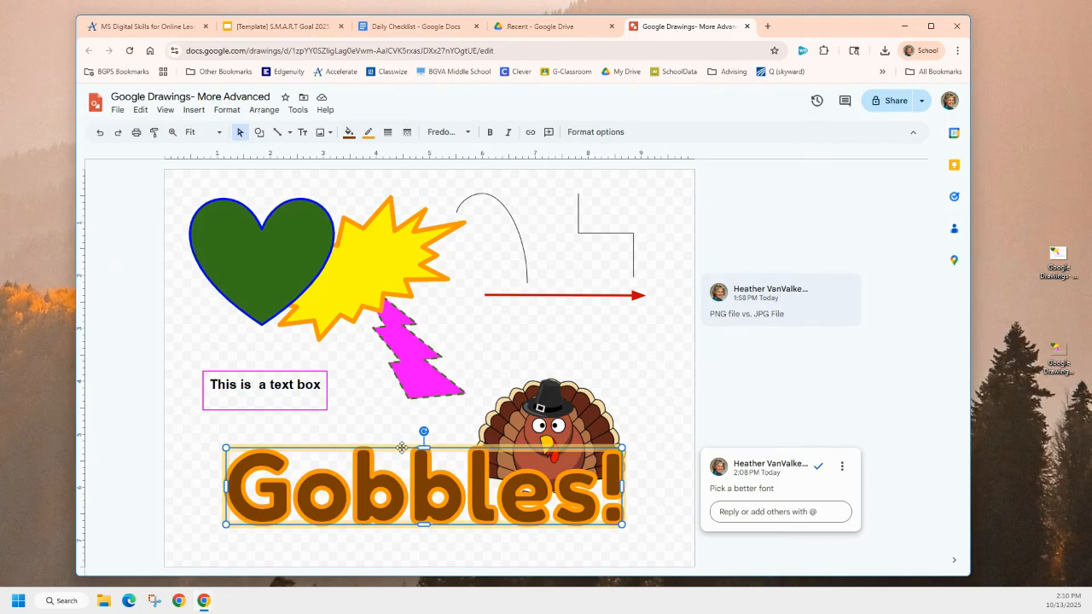
left_click_drag(401, 448, 362, 429)
left_click_drag(529, 405, 484, 311)
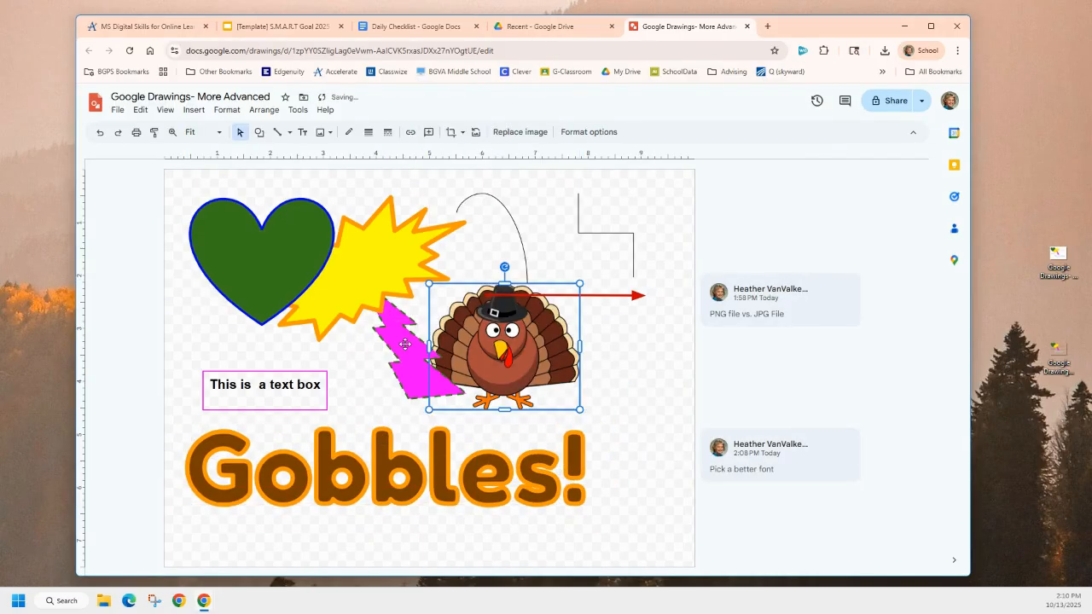
Delete the magenta tree shape and move the turkey image left into its place, above the word art.
left_click(405, 349)
key("Delete")
left_click_drag(486, 352, 404, 366)
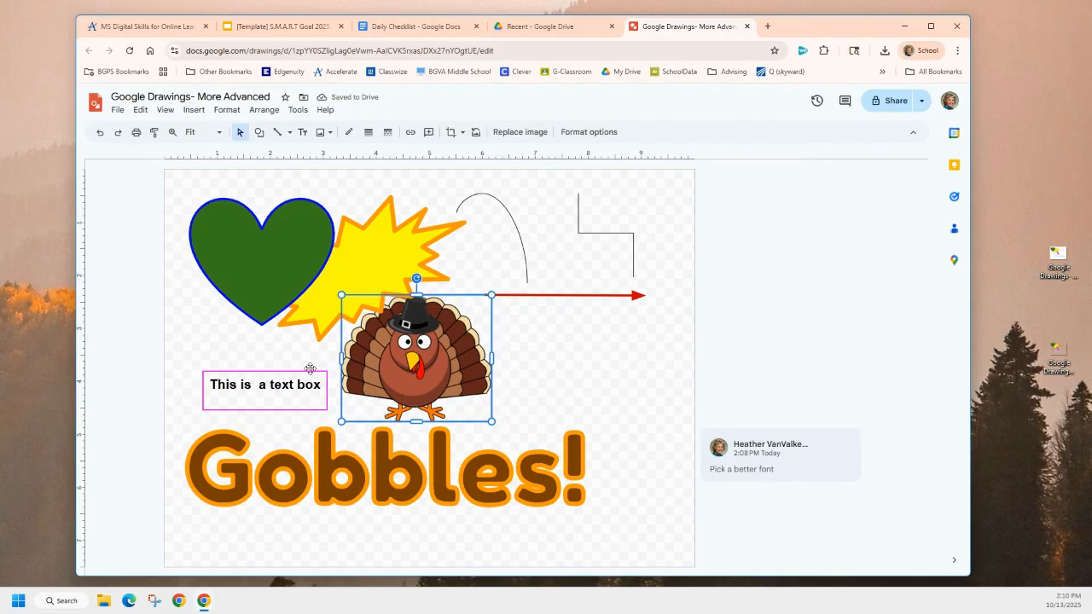
Move the text box up beneath the green heart and place the curved line over the text box.
left_click(310, 374)
left_click_drag(310, 373, 300, 346)
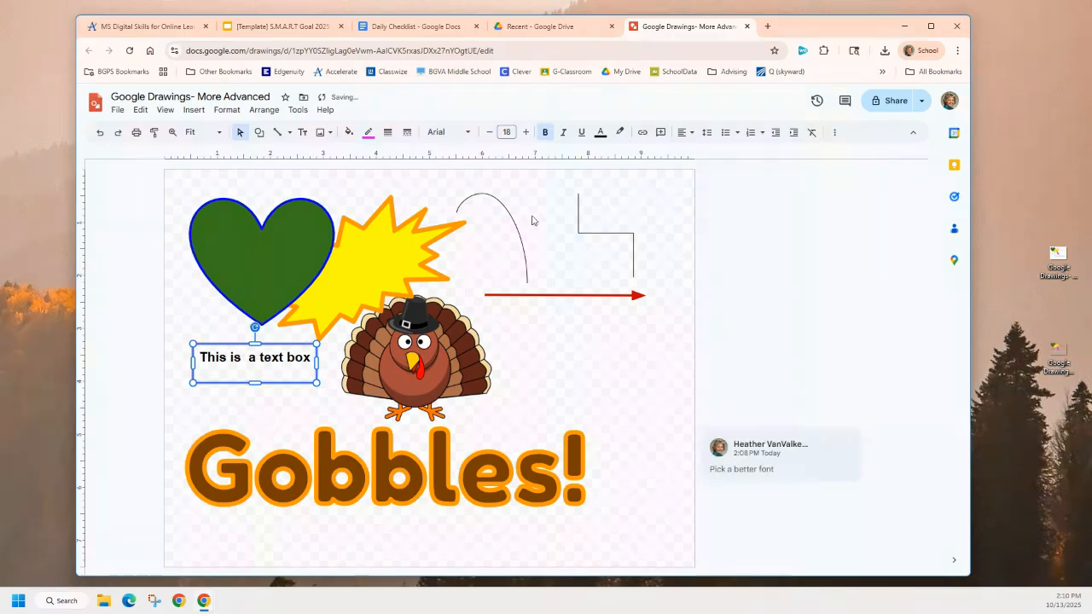
left_click_drag(517, 244, 247, 362)
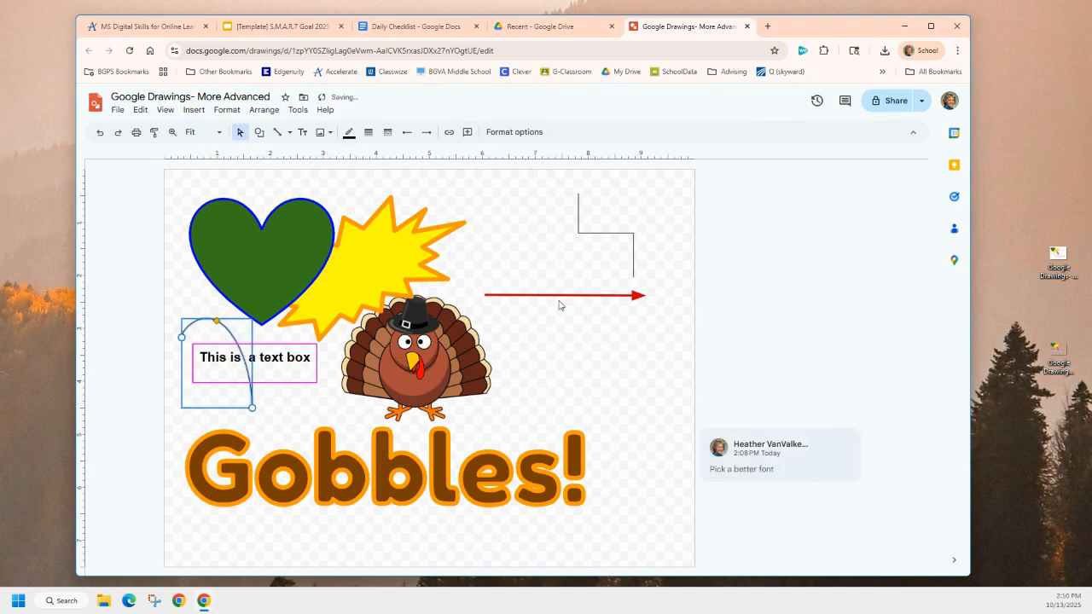
Move the red arrow below the Gobbles! word art and delete the elbow-shaped line.
left_click_drag(557, 295, 284, 519)
left_click_drag(612, 233, 493, 300)
key("Delete")
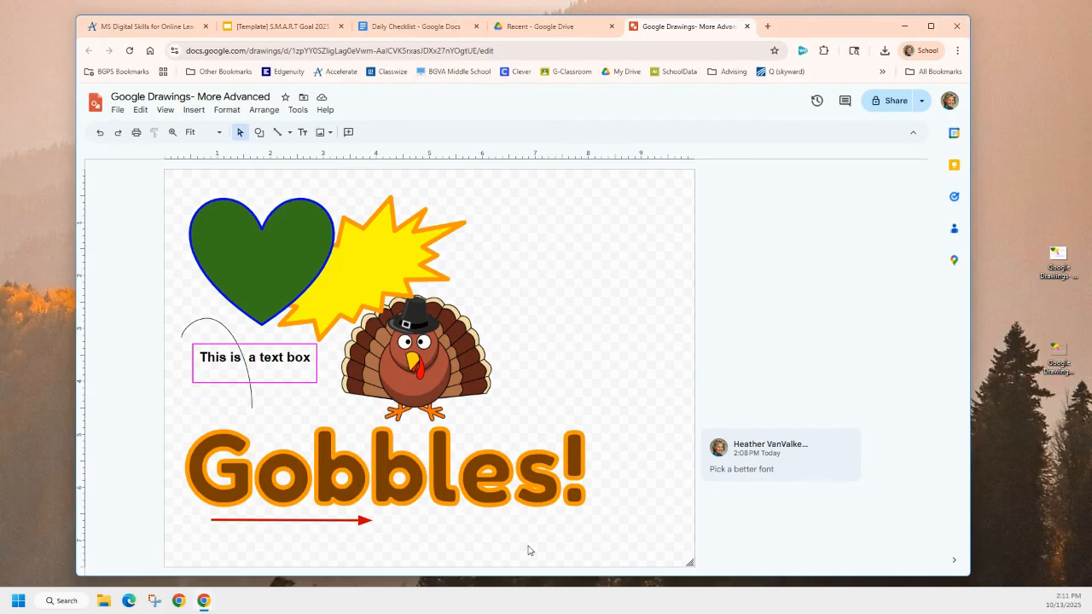
Narrow the Gobbles! word art to about 5 inches wide, keeping its left edge in place, and deselect it.
left_click(541, 487)
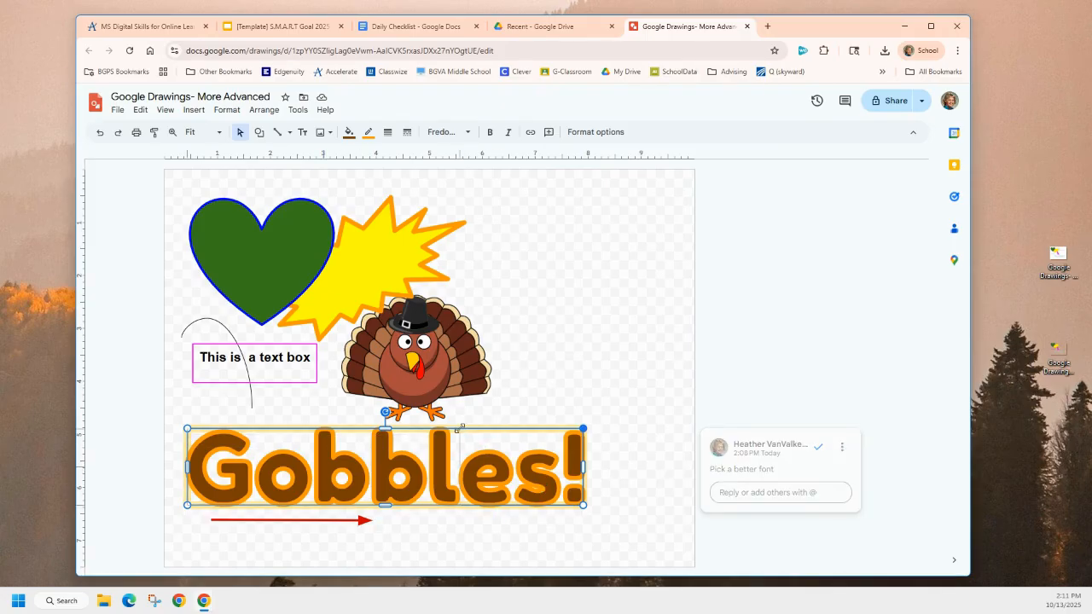
left_click_drag(462, 425, 460, 428)
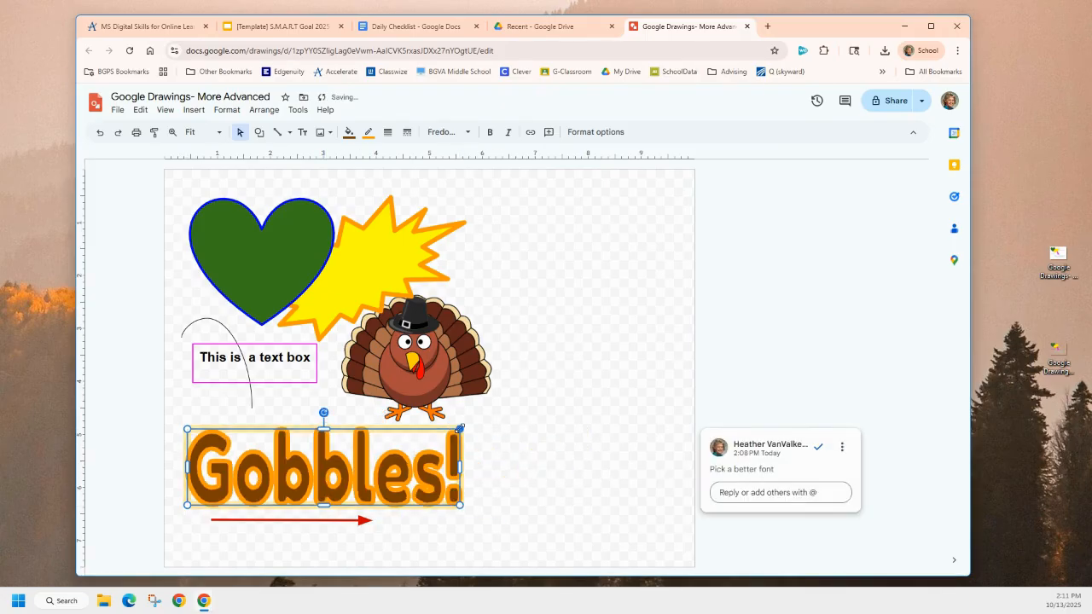
left_click(616, 501)
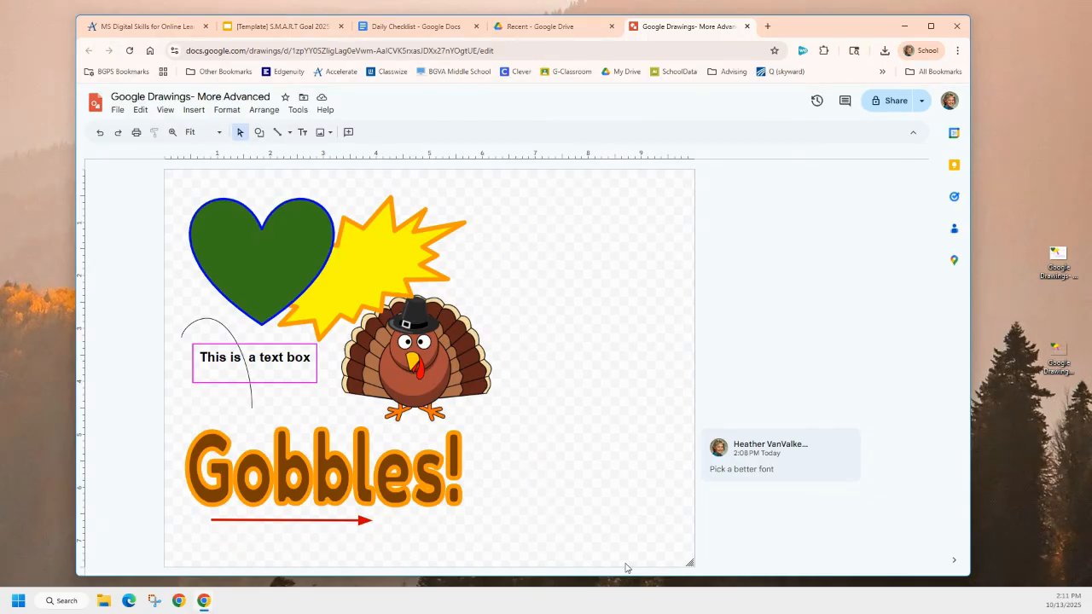
Shrink the canvas around the artwork to about 6.2 by 6.9 inches and resolve the "Pick a better font" comment.
left_click_drag(691, 563, 494, 533)
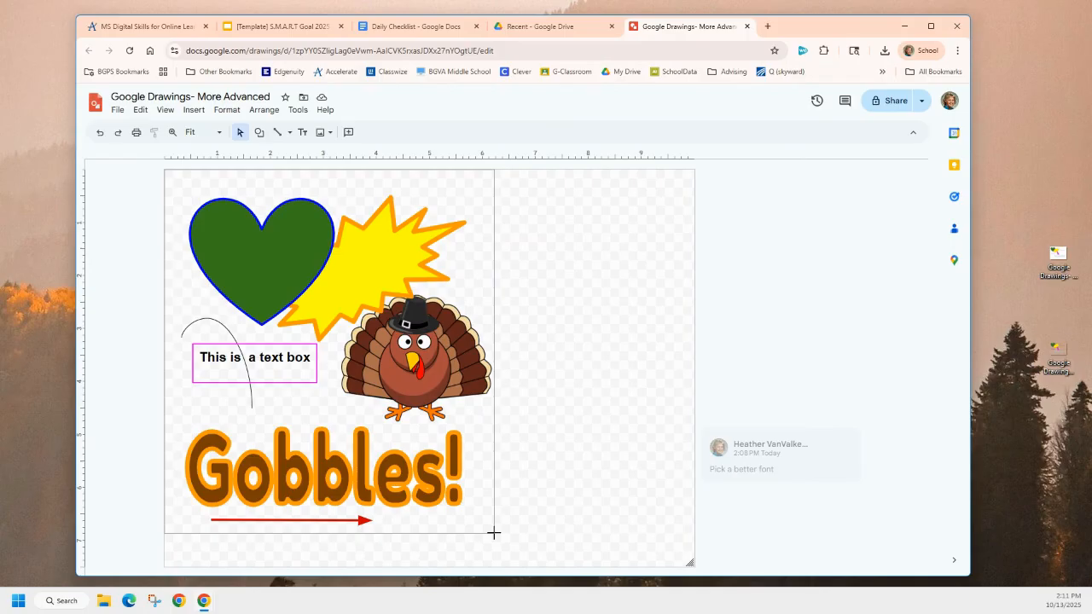
left_click_drag(494, 533, 494, 533)
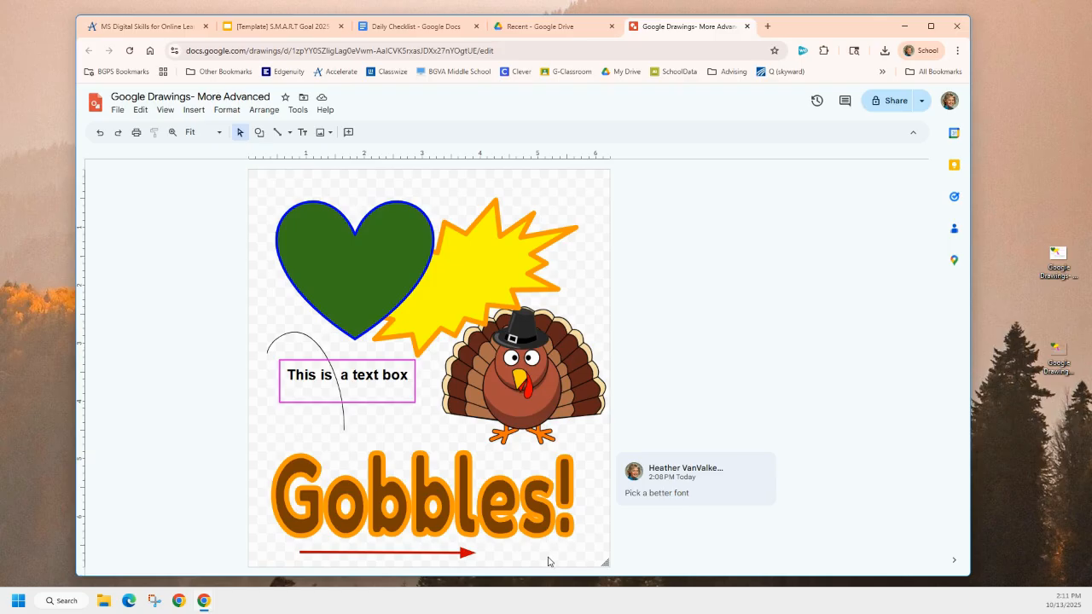
mouse_move(696, 474)
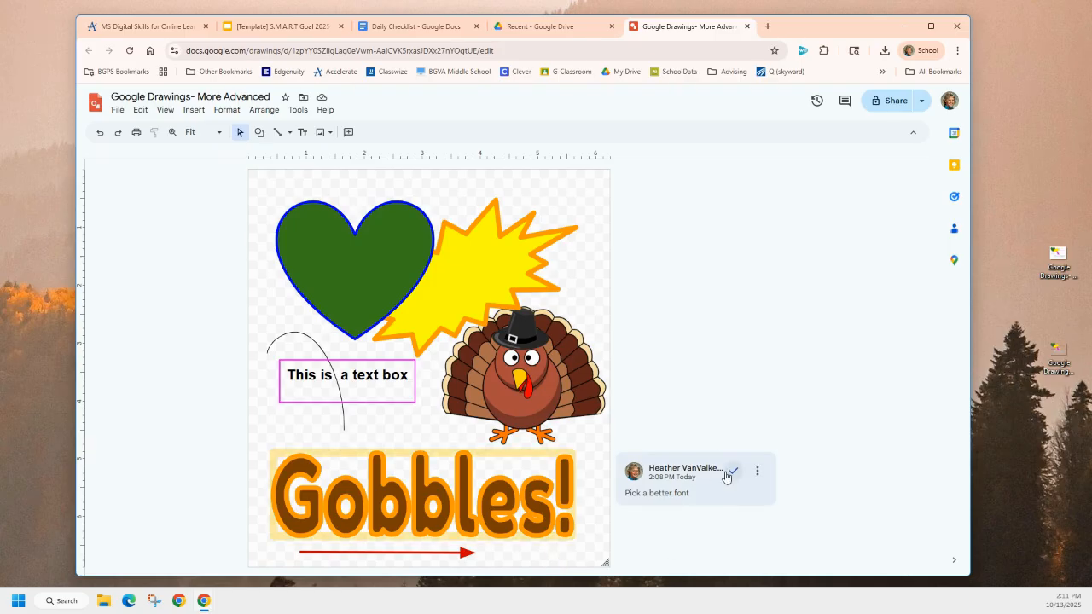
left_click(734, 472)
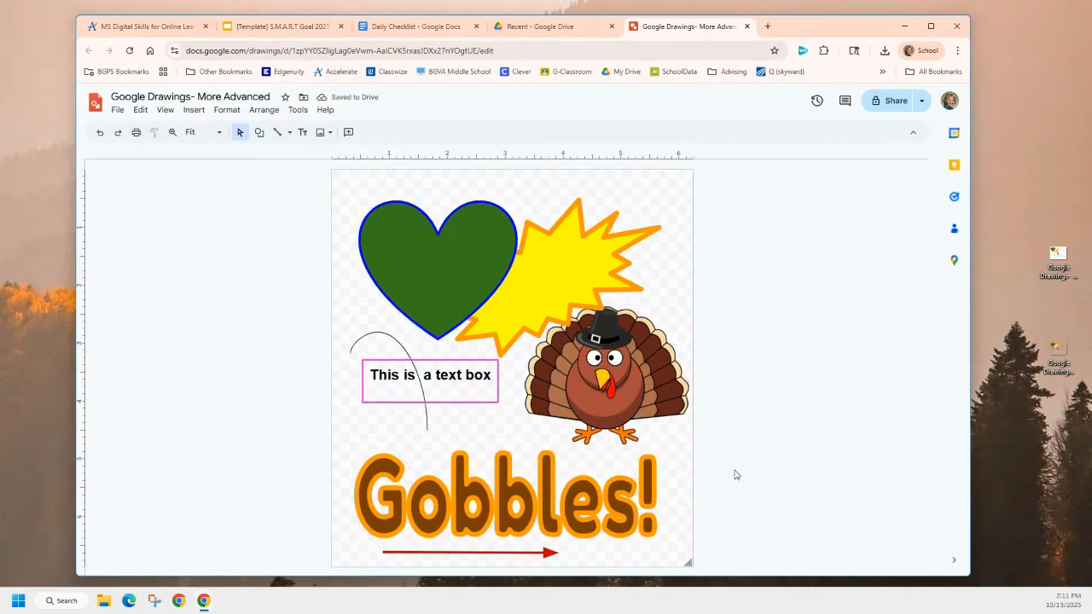
Download the drawing as a PNG image (.png).
left_click(120, 114)
mouse_move(205, 238)
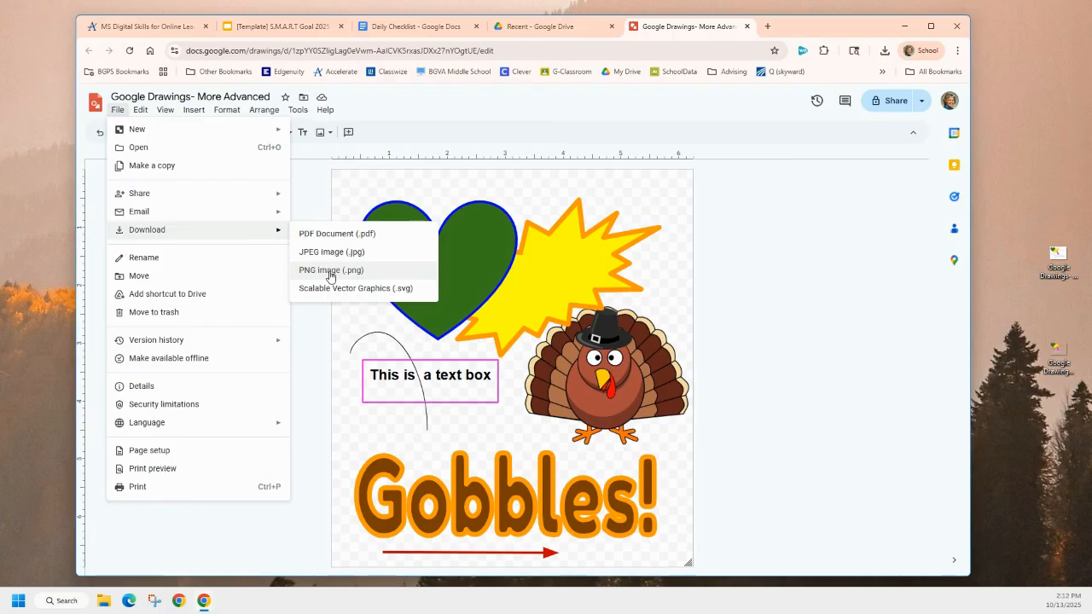
left_click(330, 271)
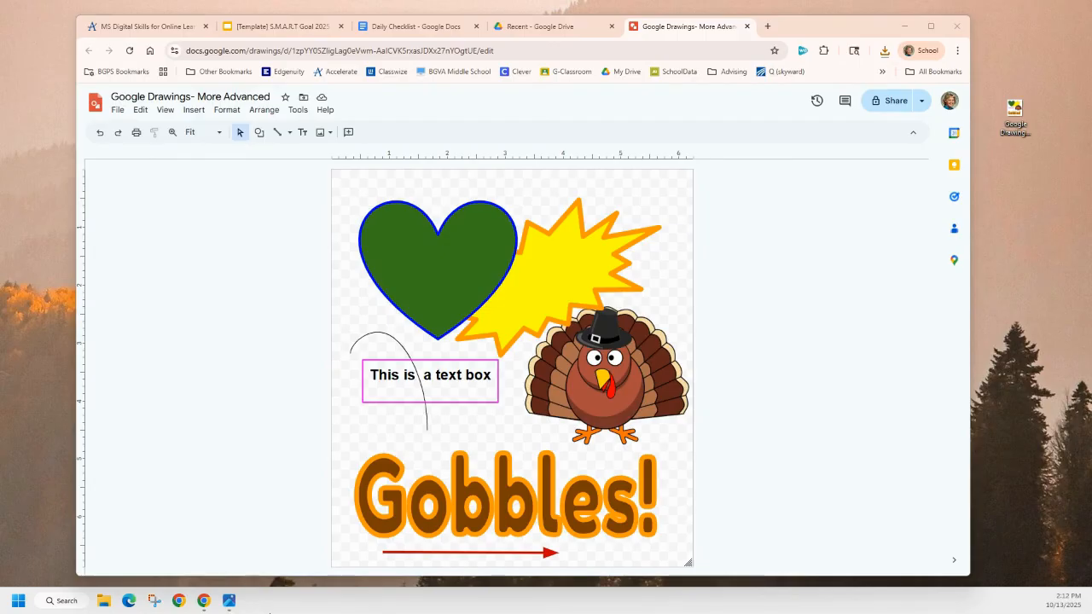
Download the drawing as a JPEG image (.jpg) and place the downloaded file on the desktop.
left_click(118, 111)
mouse_move(146, 240)
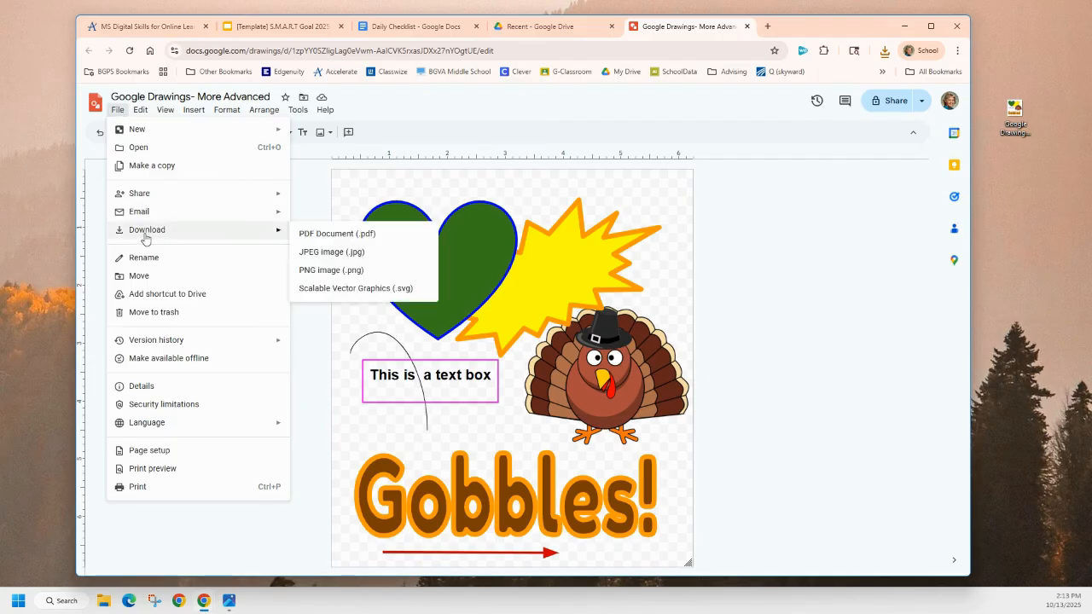
left_click(329, 256)
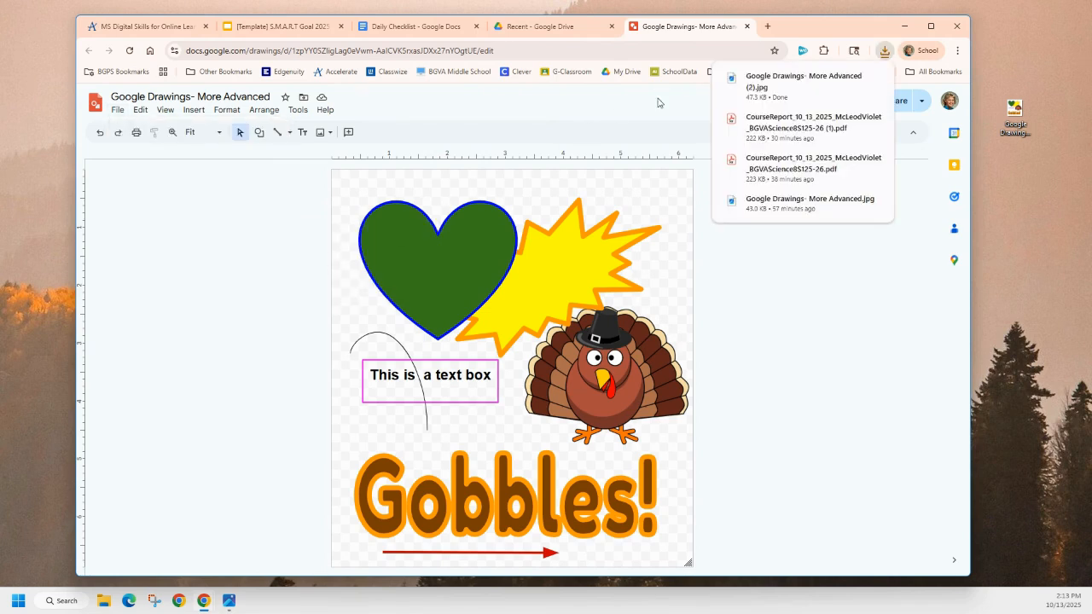
left_click_drag(730, 85, 1046, 198)
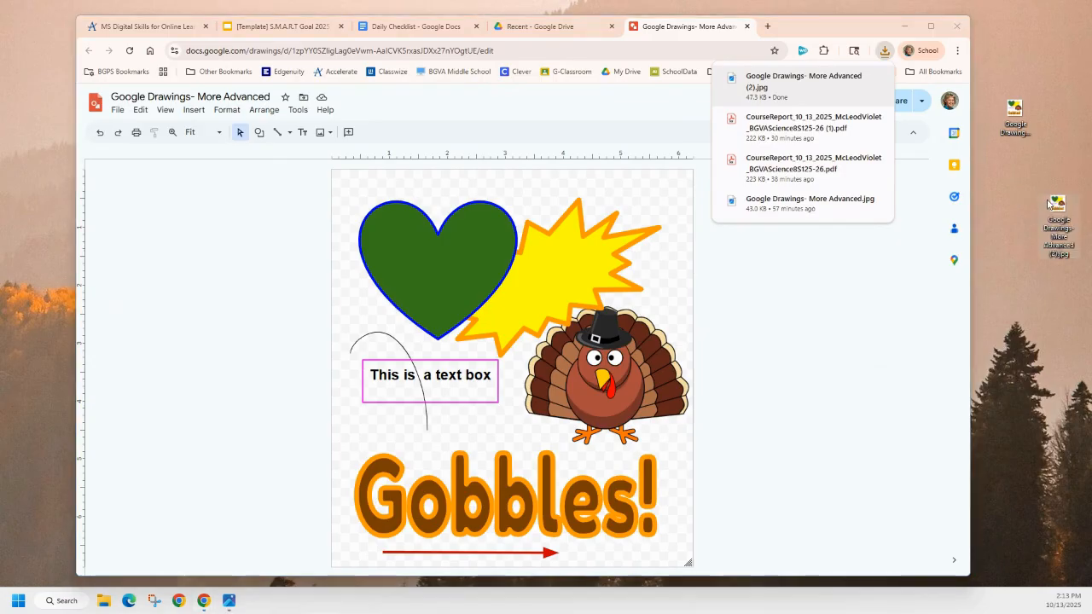
Download another PNG copy of the drawing and place the file on the desktop below the JPEG copy.
left_click(117, 111)
left_click(117, 111)
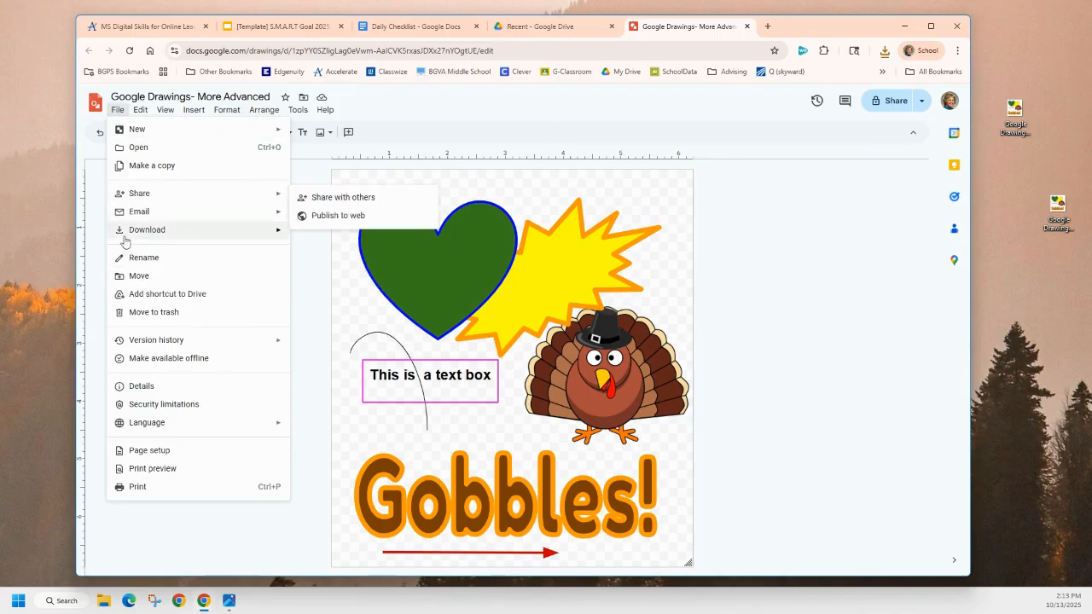
mouse_move(263, 232)
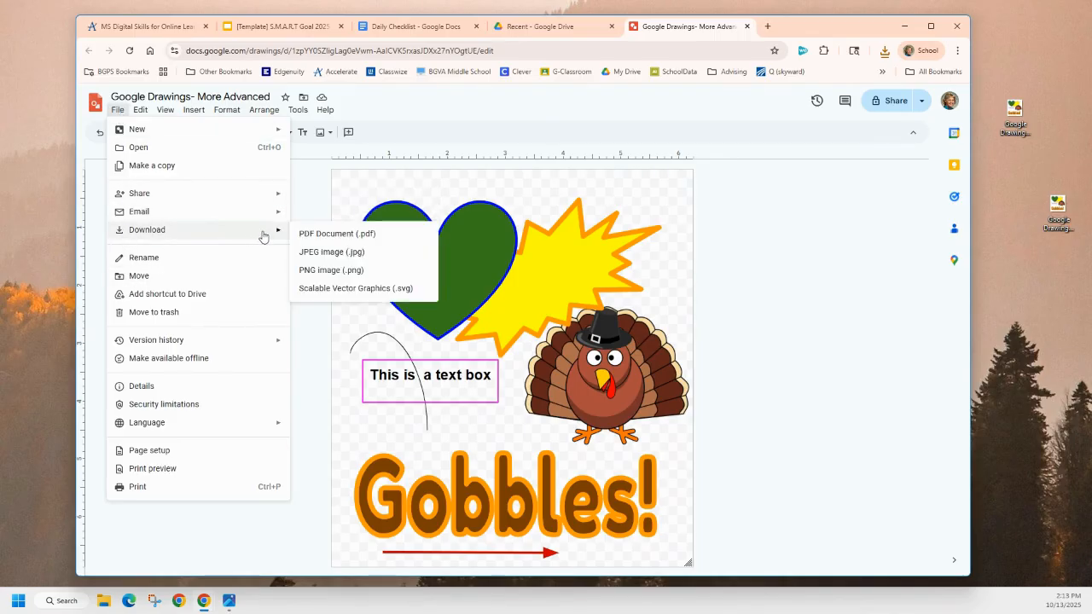
left_click(333, 271)
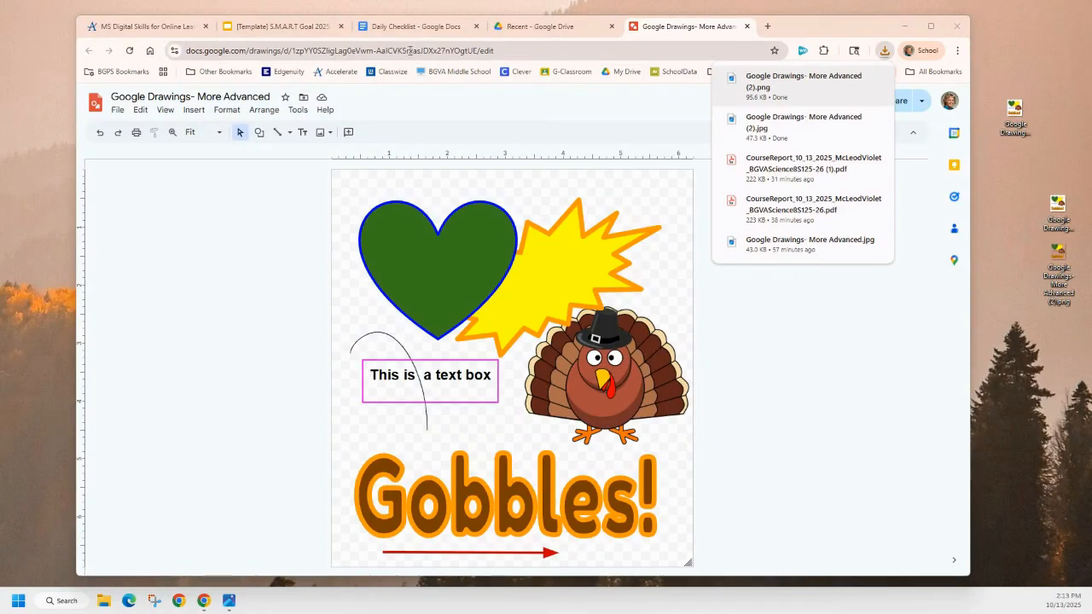
Place the desktop JPEG copy on the S.M.A.R.T. Goal title slide, shrink it over the title text, and remove it.
left_click(299, 33)
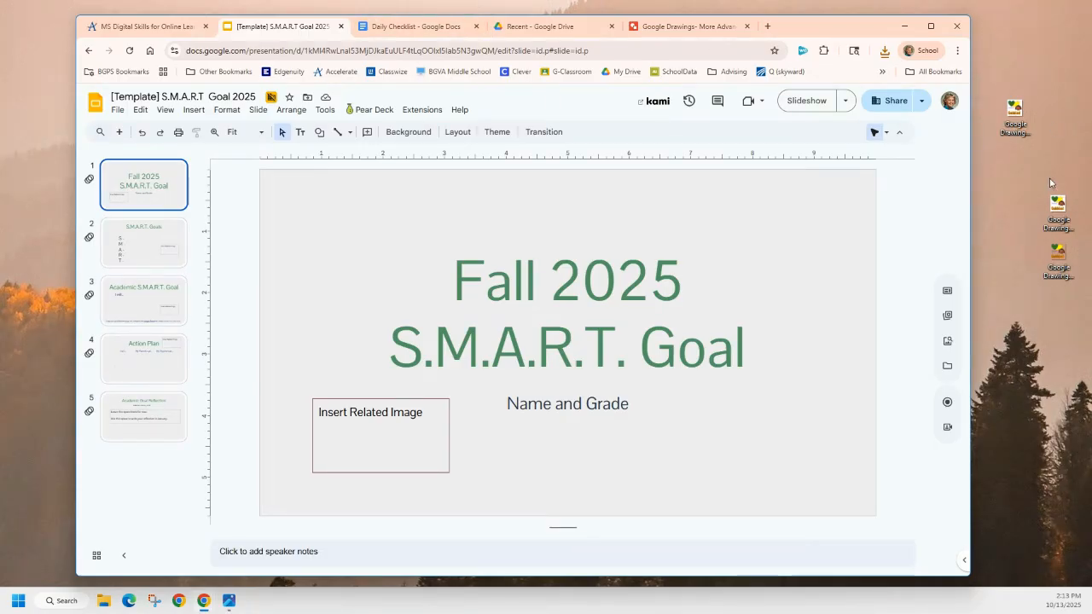
left_click(1056, 207)
mouse_move(1057, 206)
left_mouse_down()
mouse_move(904, 344)
mouse_move(744, 264)
left_mouse_up()
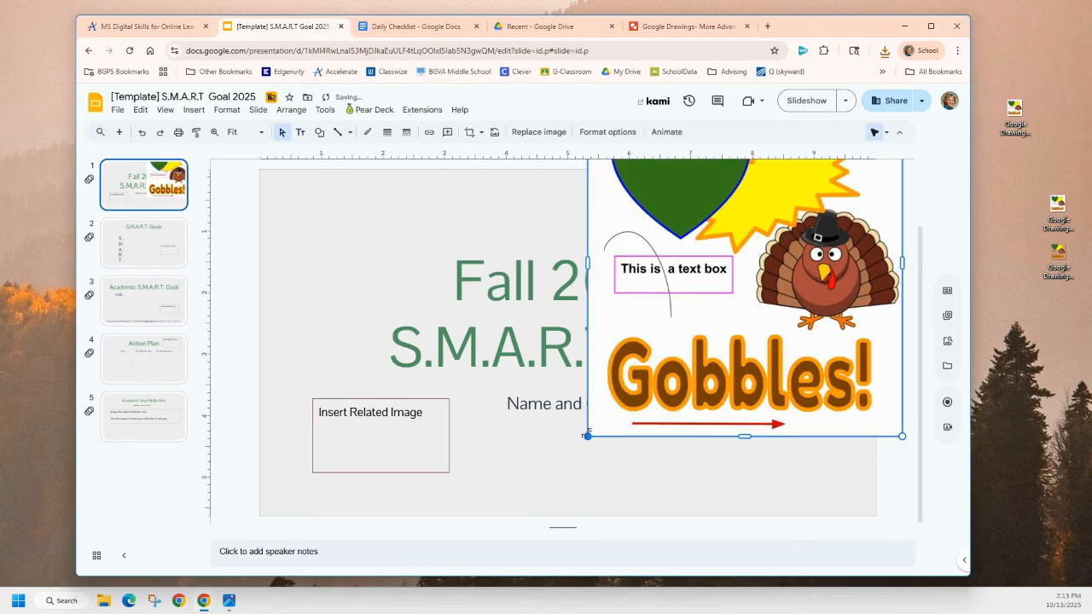
left_click_drag(587, 435, 724, 330)
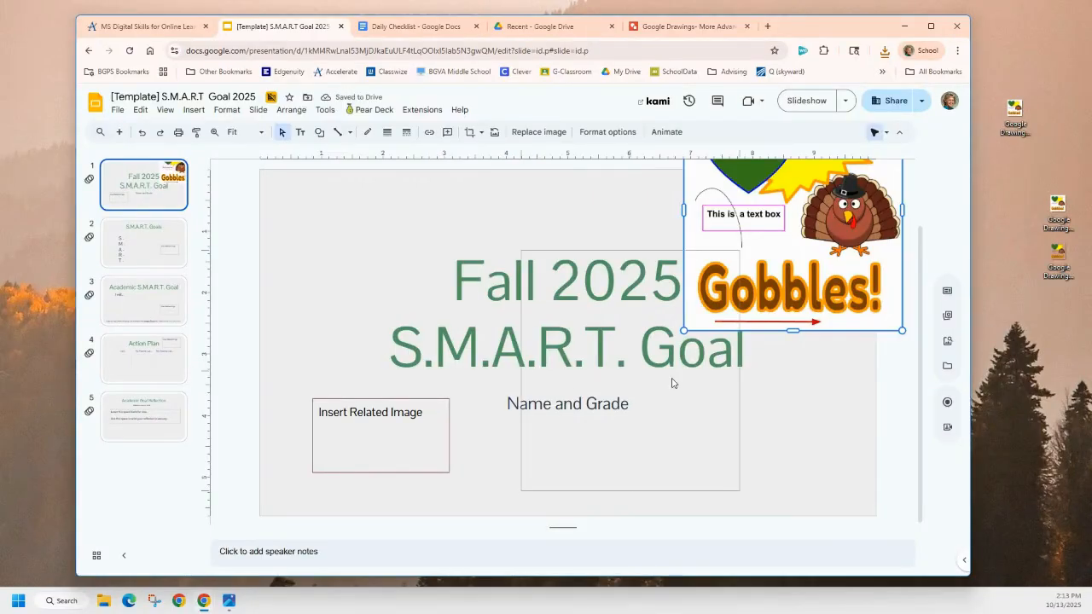
left_click_drag(815, 266, 653, 358)
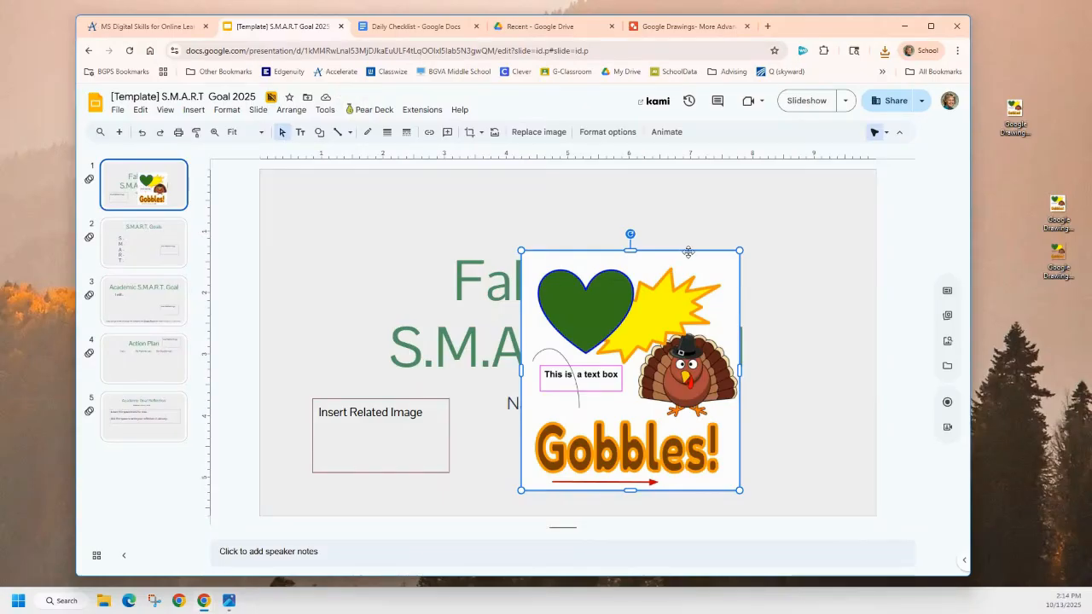
key("Delete")
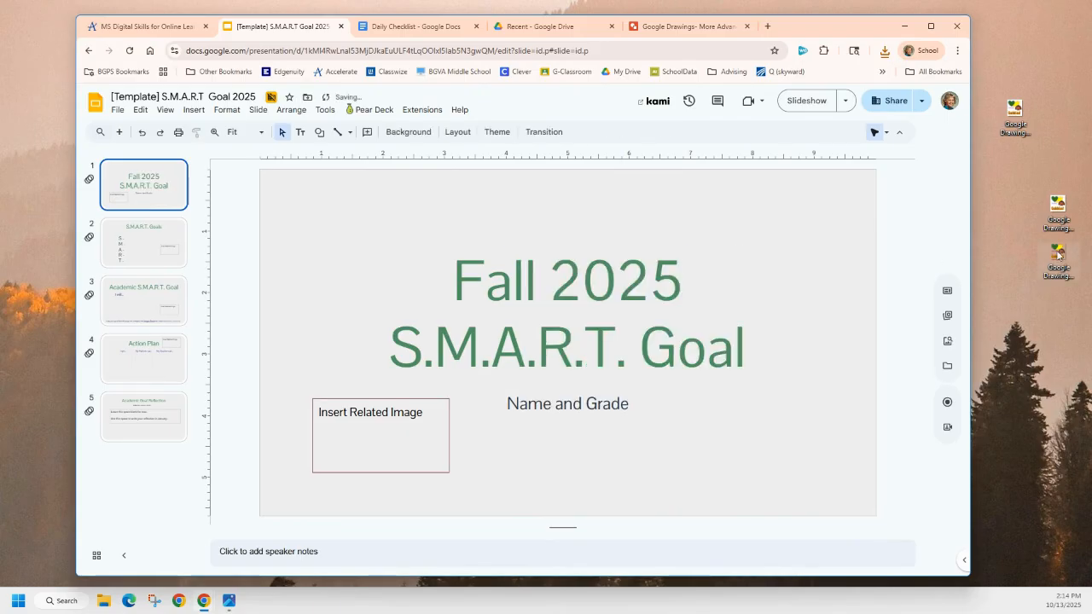
Place the desktop PNG copy on the title slide, shrink it to a small picture, and move it into the lower-right corner of the slide.
mouse_move(1057, 254)
left_mouse_down()
mouse_move(945, 285)
mouse_move(708, 298)
left_mouse_up()
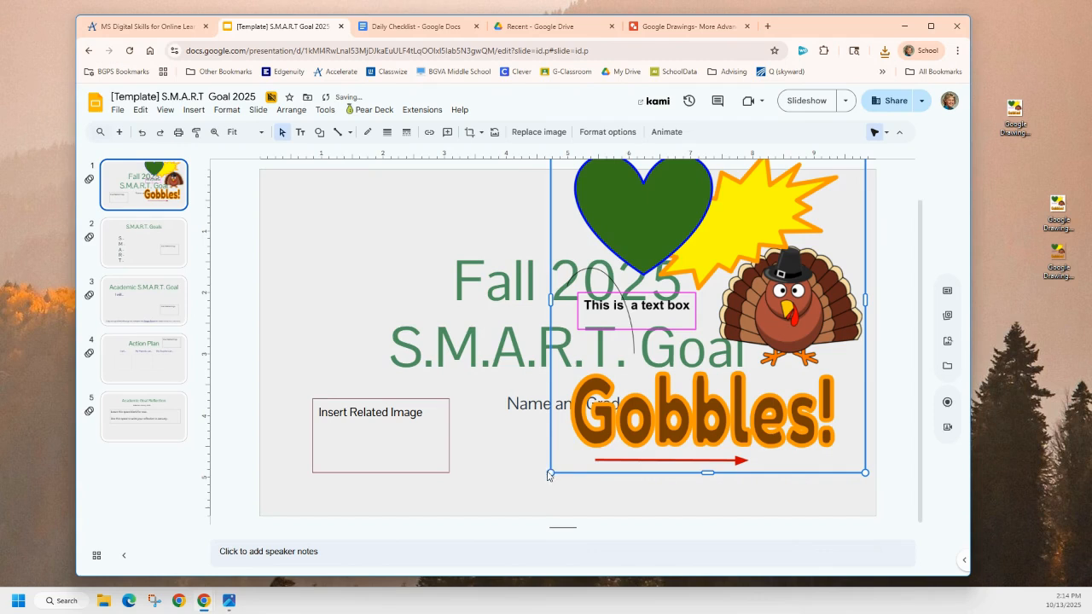
left_click_drag(550, 471, 663, 348)
left_click_drag(819, 248, 735, 345)
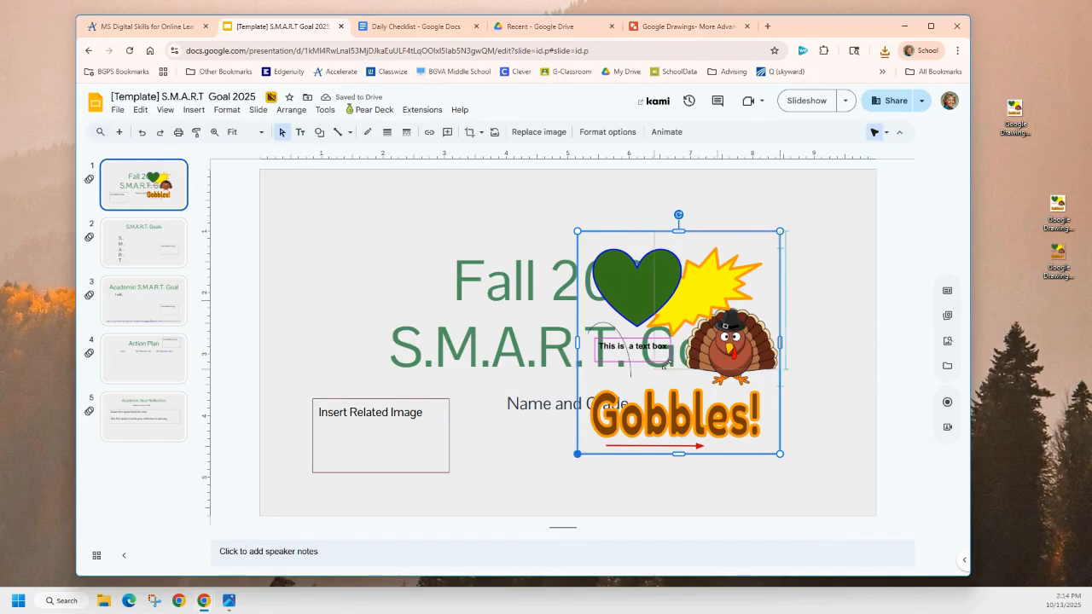
left_click_drag(575, 452, 687, 335)
left_click_drag(741, 270, 811, 429)
left_click(651, 475)
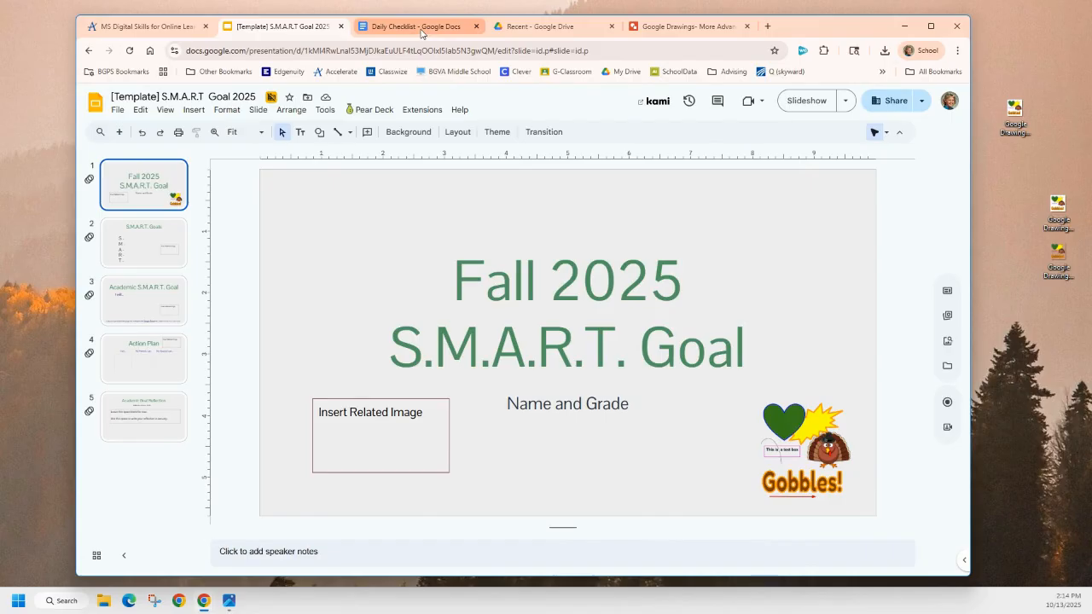
Switch to the Daily Checklist document and insert the fox logo drawing from Drive below the Notes line, linked to its source.
mouse_move(421, 34)
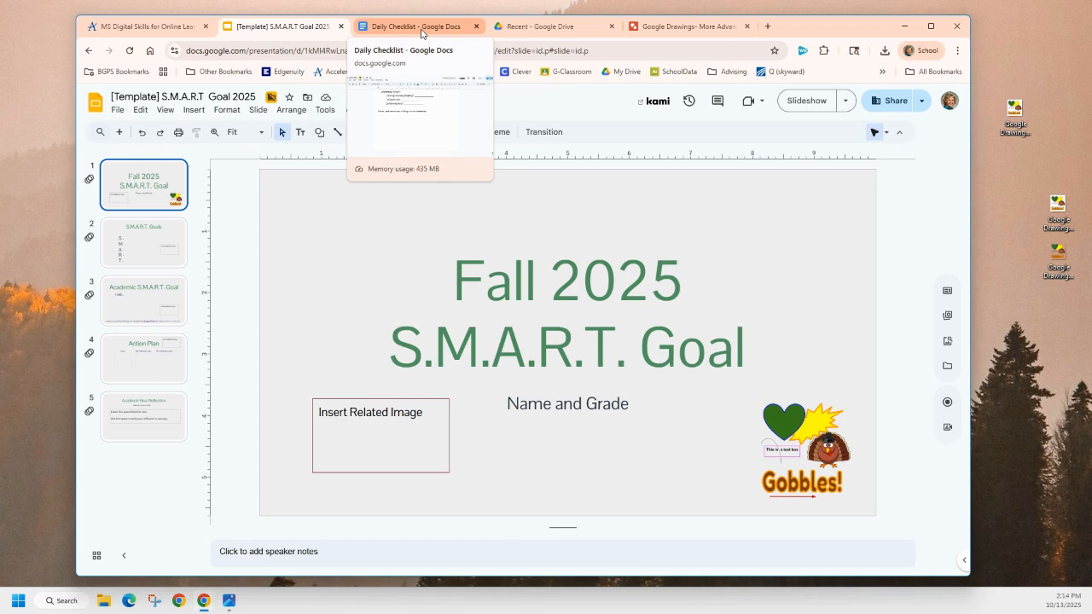
left_click(421, 33)
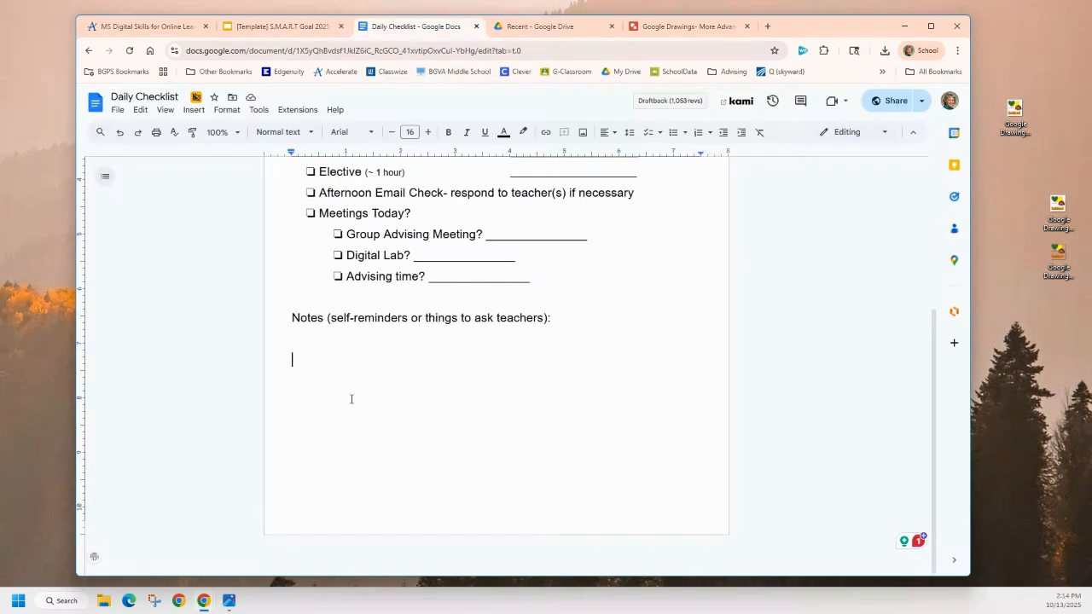
left_click(192, 110)
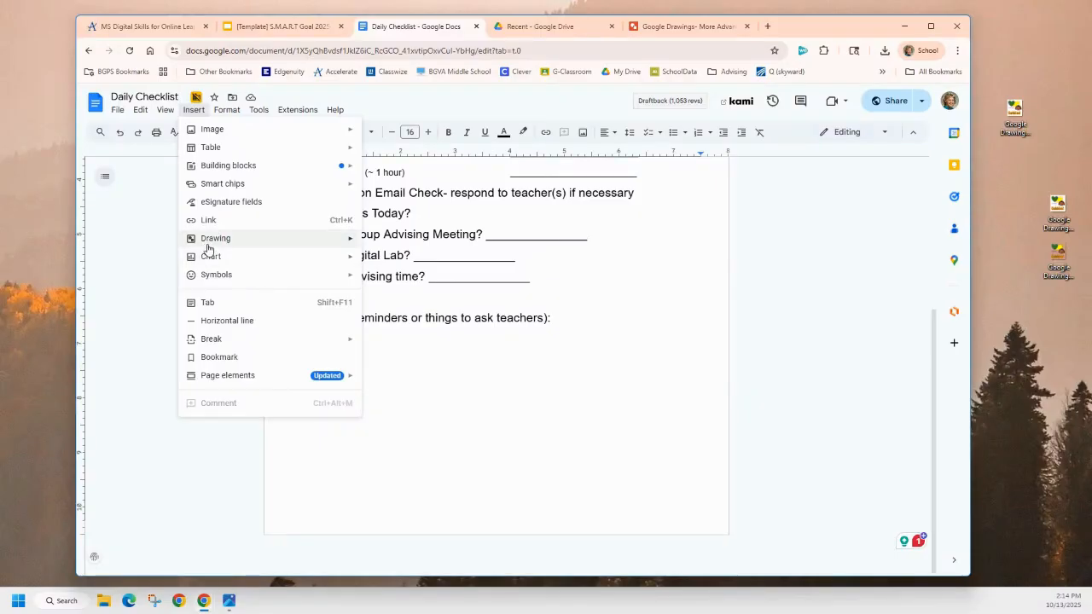
mouse_move(209, 242)
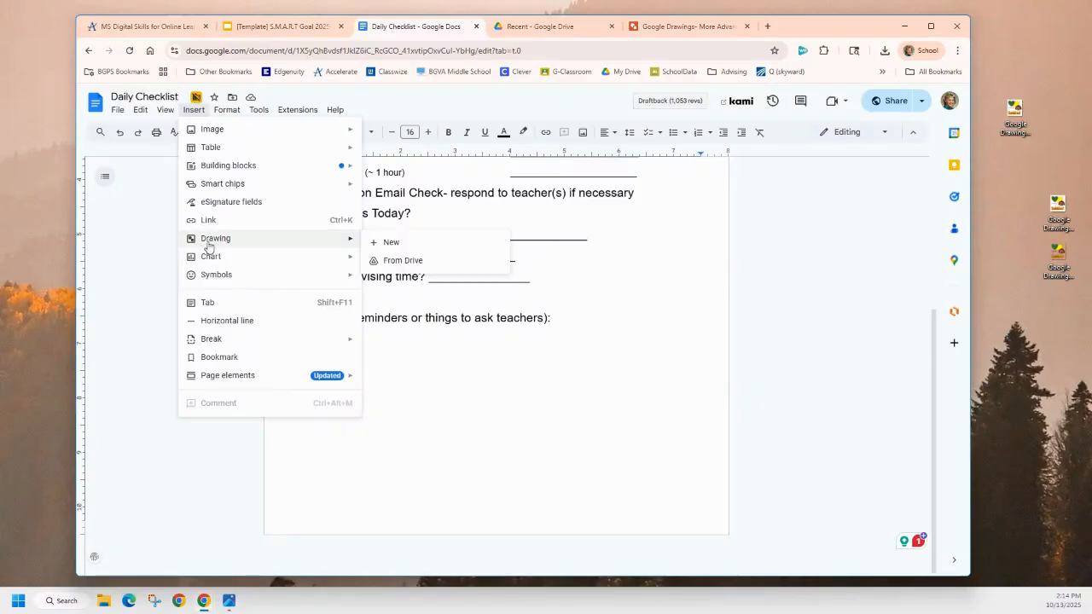
left_click(387, 261)
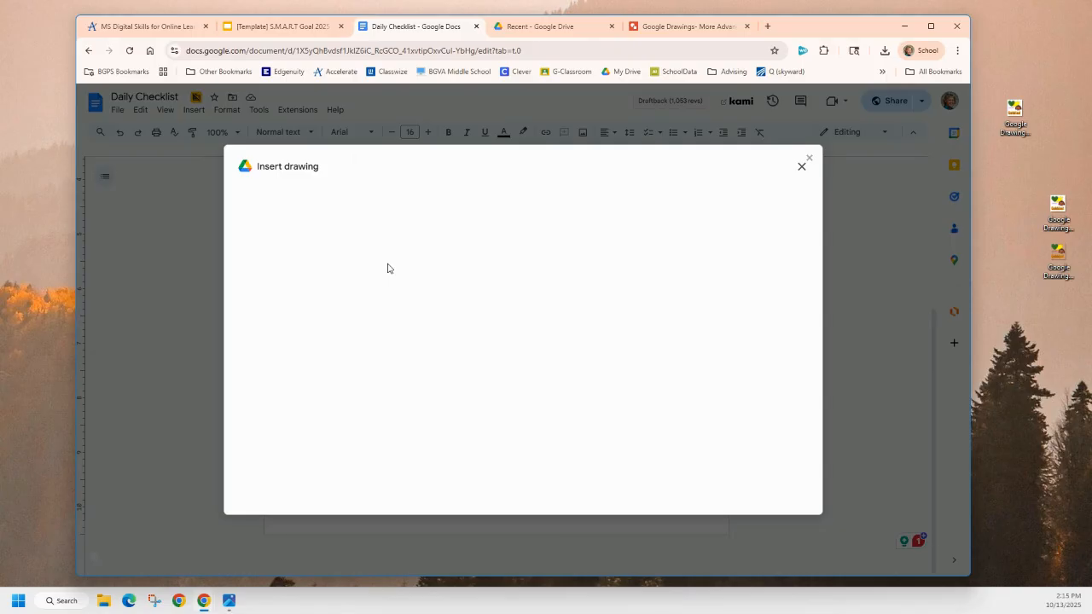
scroll(597, 428, "down", 2)
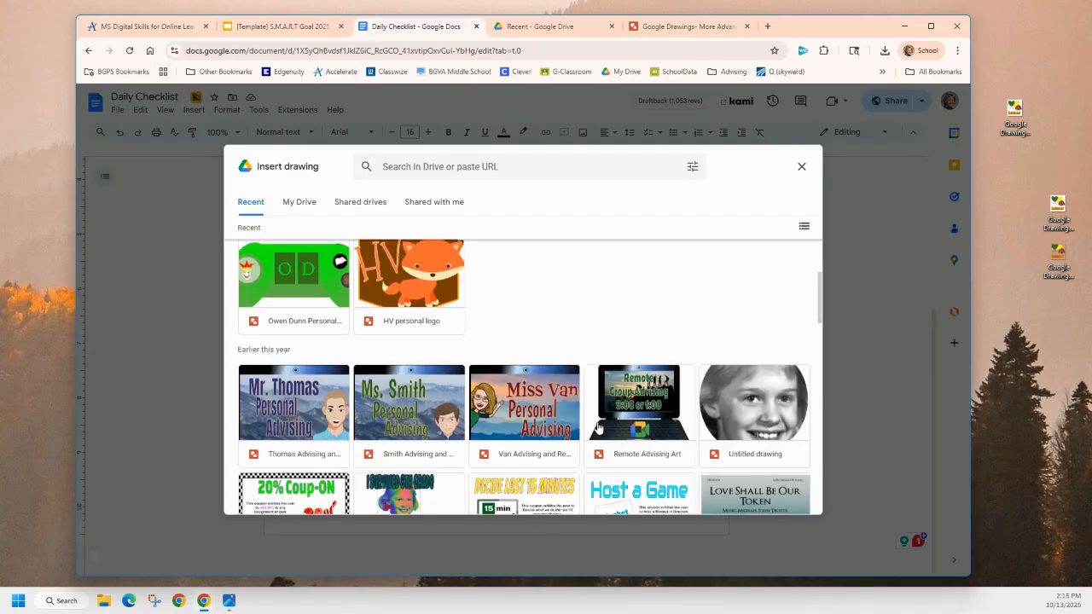
scroll(597, 427, "up", 2)
double_click(418, 403)
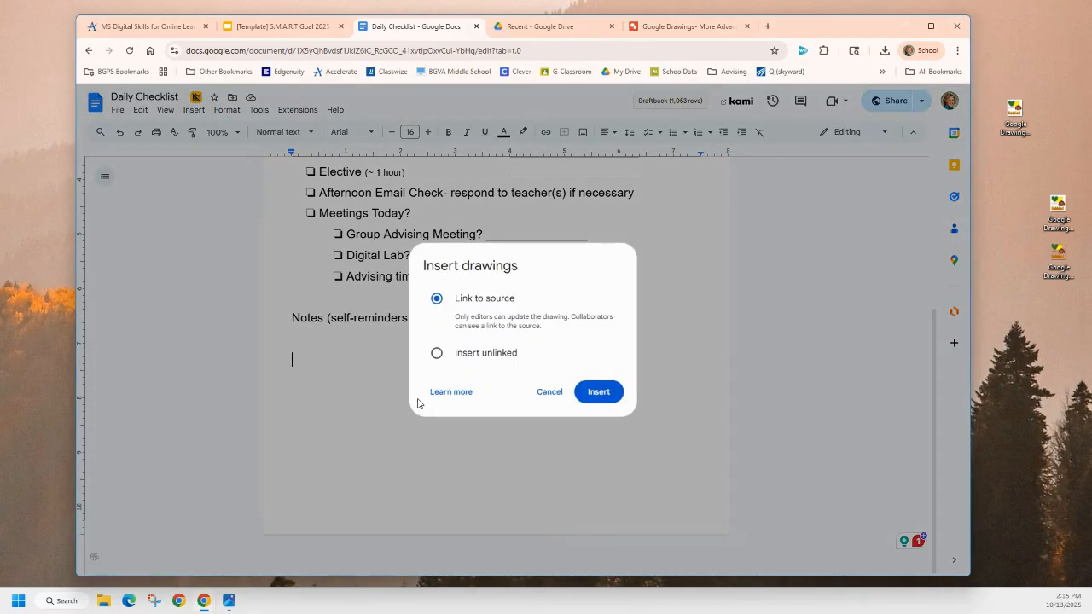
left_click(592, 394)
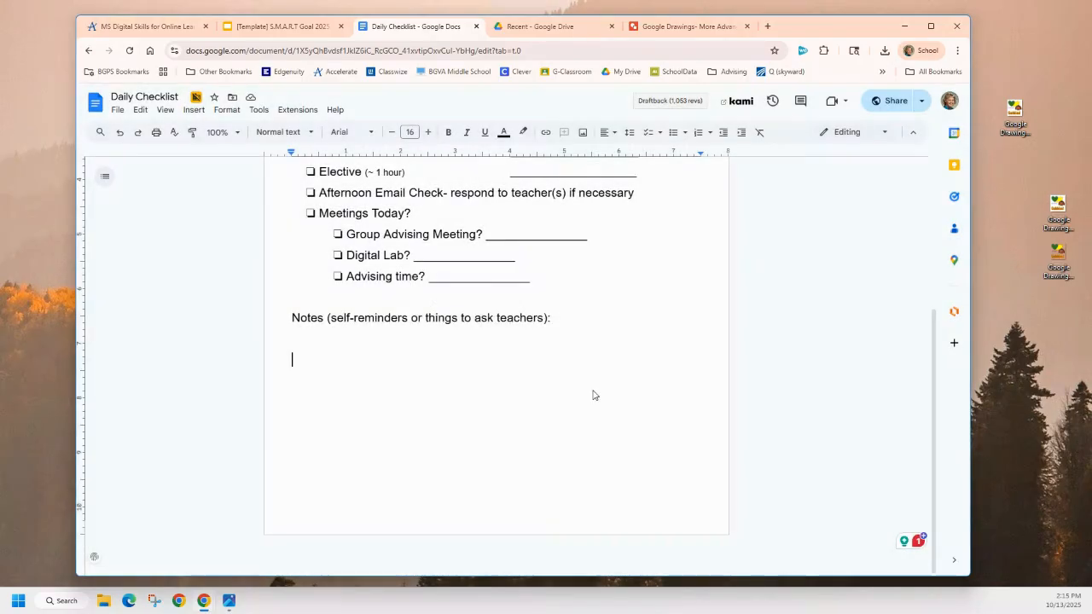
Shrink the inserted fox logo drawing to about 2.7 inches wide and delete it from the document.
left_click(643, 534)
left_click_drag(645, 538, 439, 349)
scroll(469, 253, "up", 3)
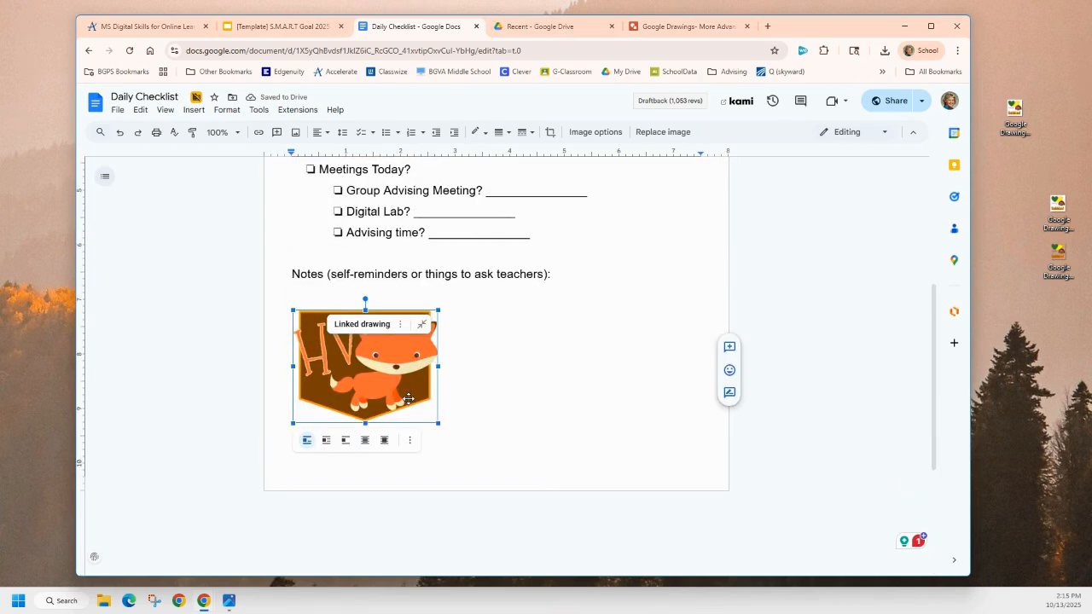
key("Delete")
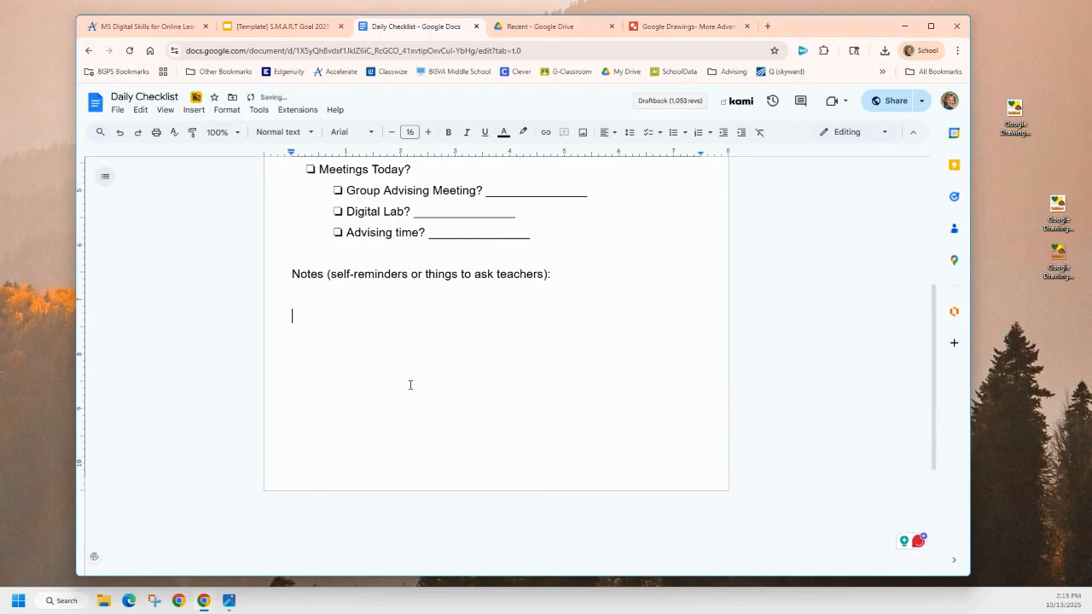
Start a new embedded drawing in the Daily Checklist document and draw a rectangle about 9.6 by 6.9 inches.
left_click(193, 109)
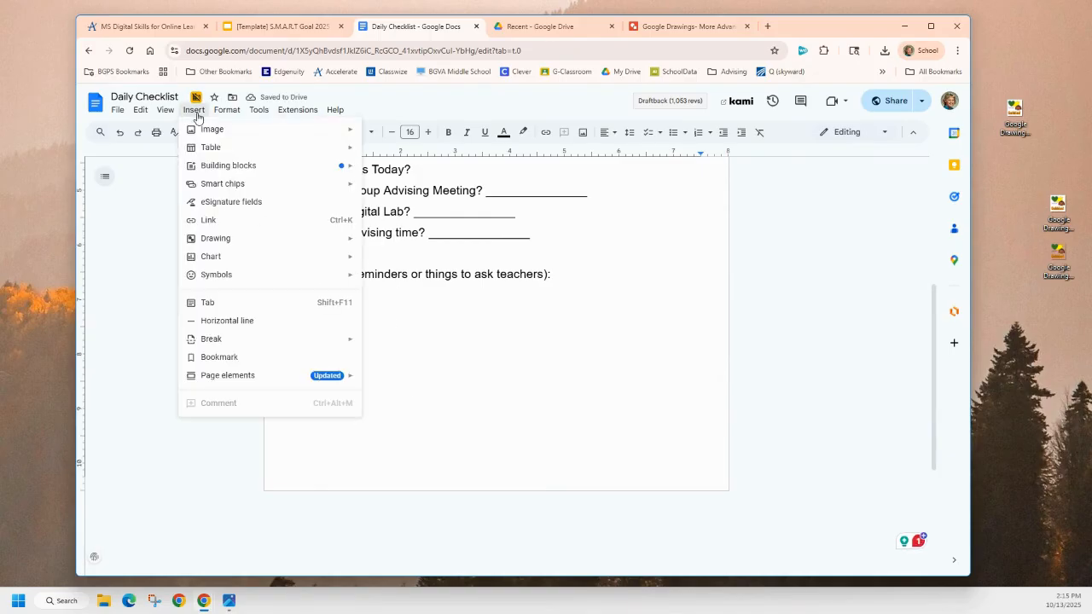
mouse_move(209, 241)
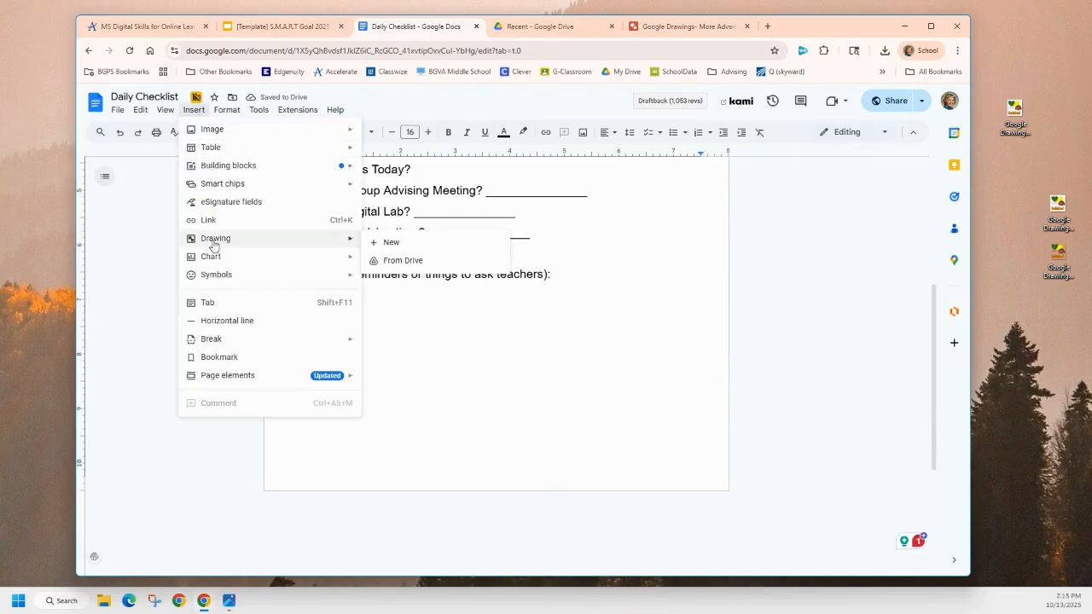
left_click(380, 241)
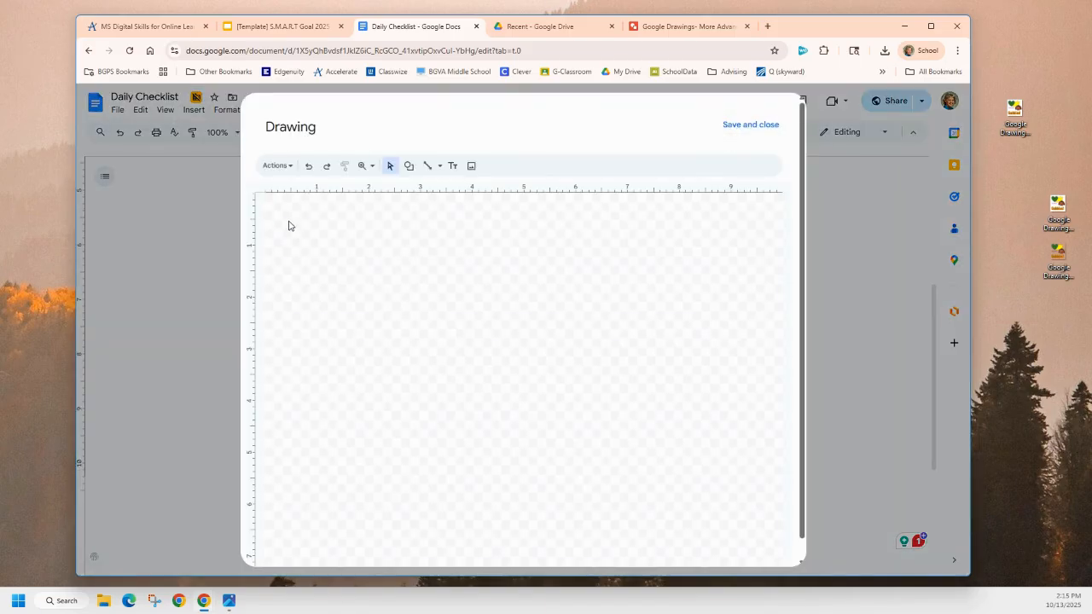
left_click(407, 168)
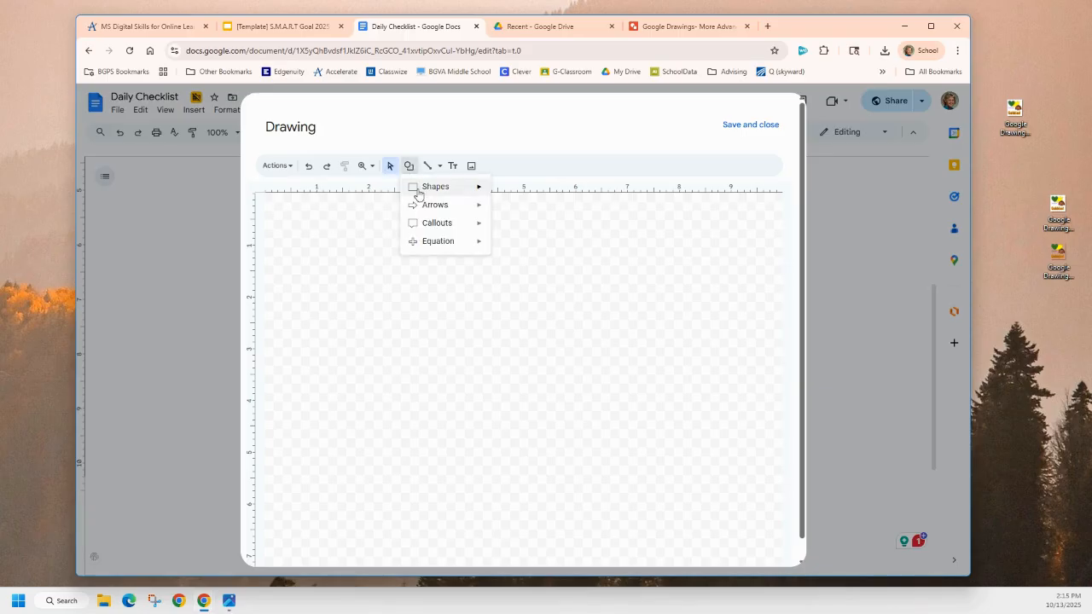
mouse_move(414, 191)
left_click(499, 192)
left_click_drag(287, 203, 785, 559)
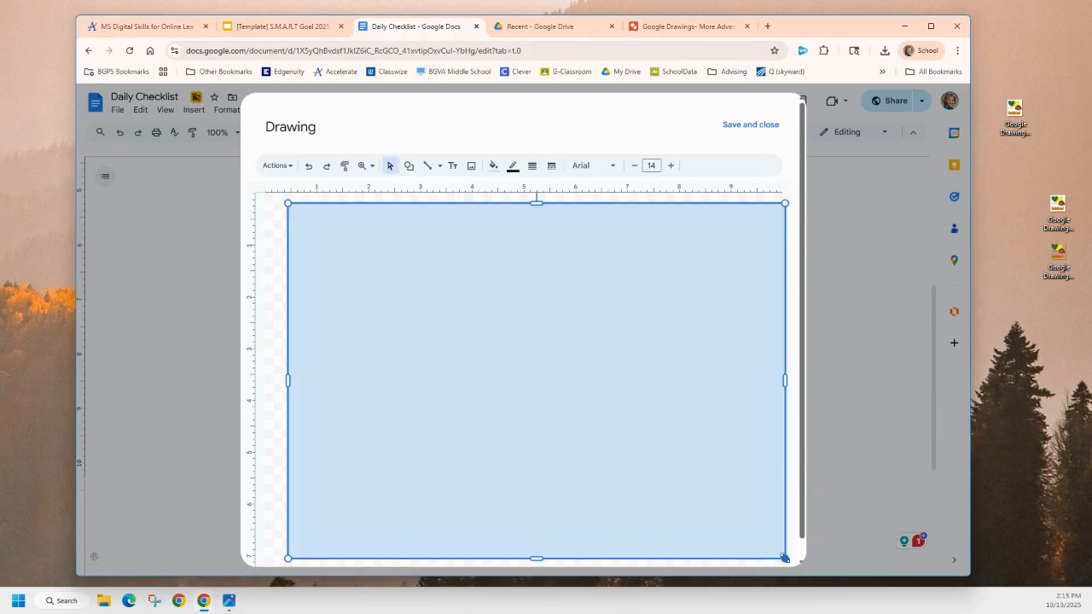
Make the rectangle's fill transparent and save the drawing into the document.
left_click(493, 166)
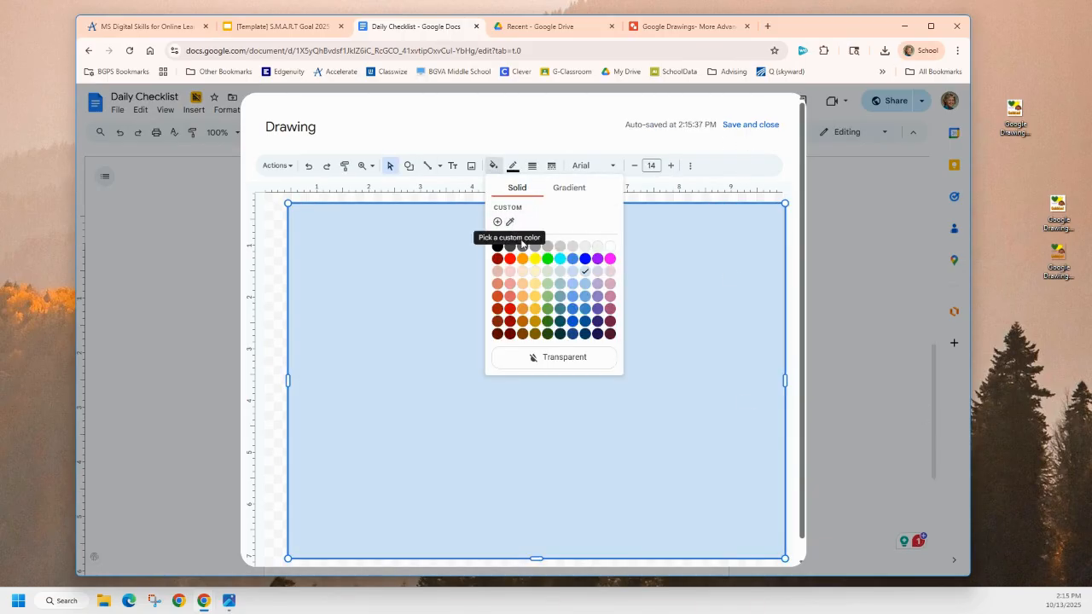
left_click(546, 358)
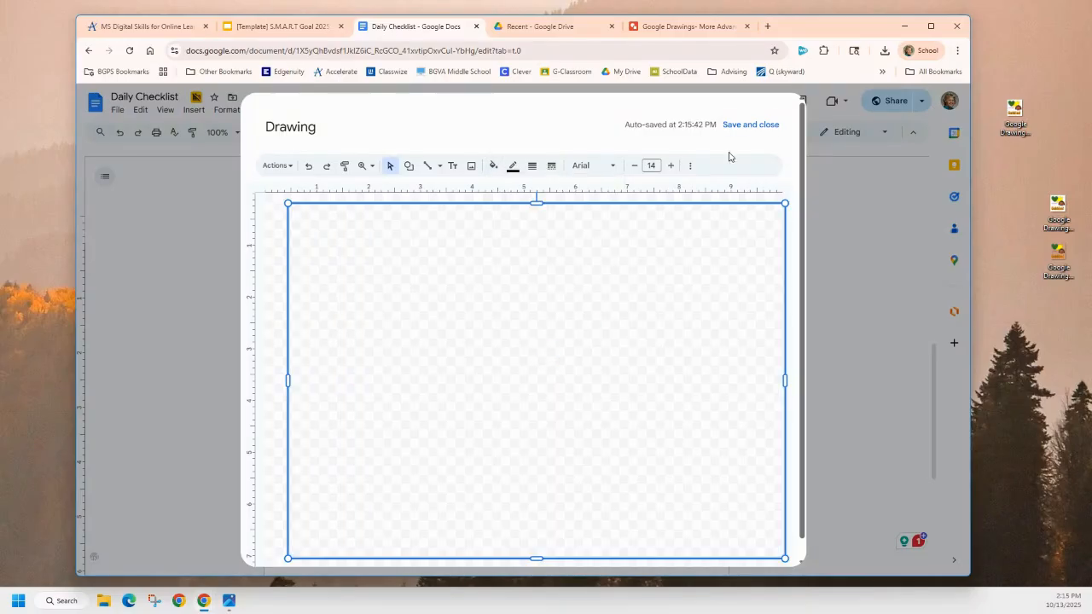
left_click(755, 125)
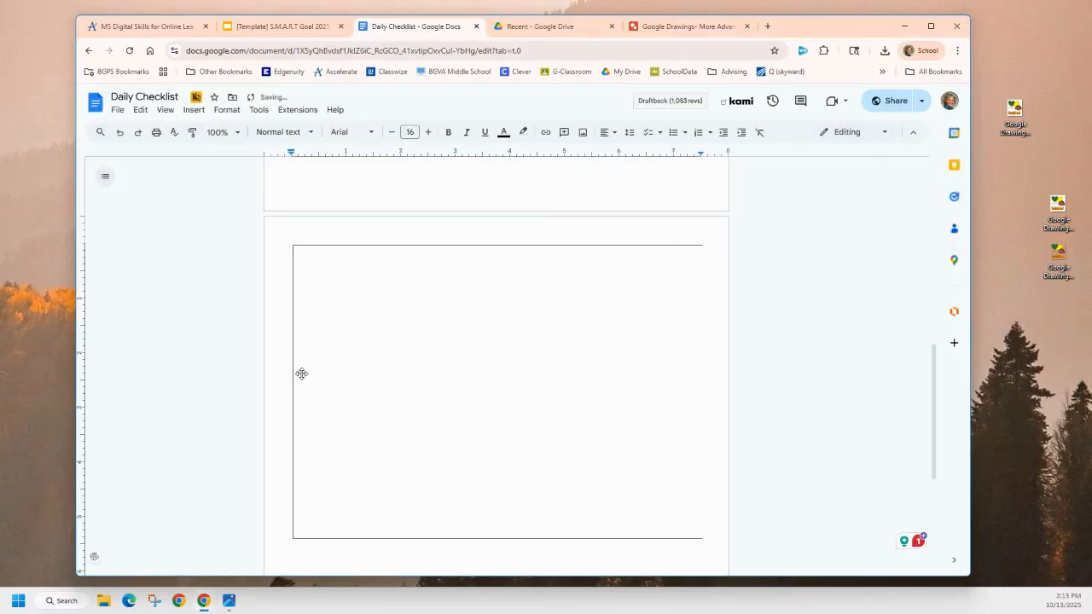
Shrink the embedded rectangle drawing in the document to about 6.5 inches wide.
left_click(293, 247)
left_click_drag(293, 246, 346, 314)
left_click(702, 481)
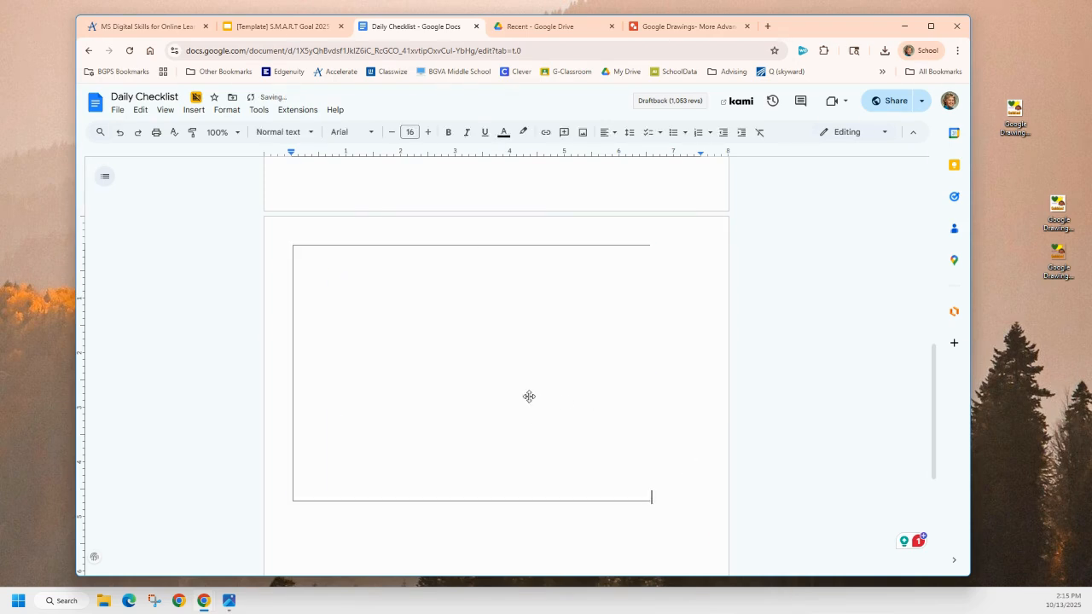
Reopen the embedded rectangle drawing for editing, save and close it, and delete it from the document.
double_click(469, 352)
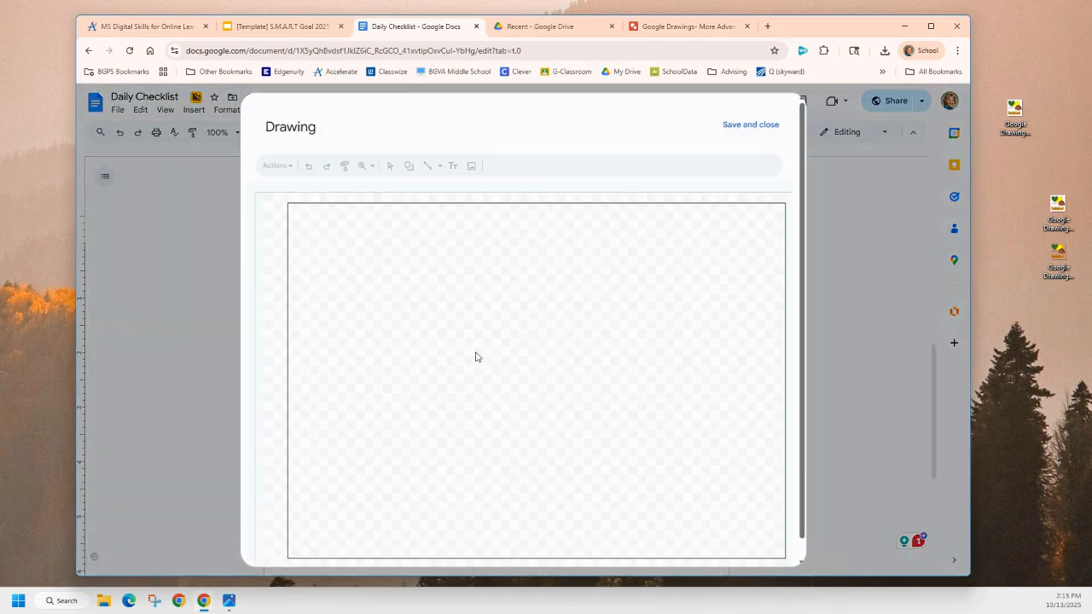
left_click(751, 125)
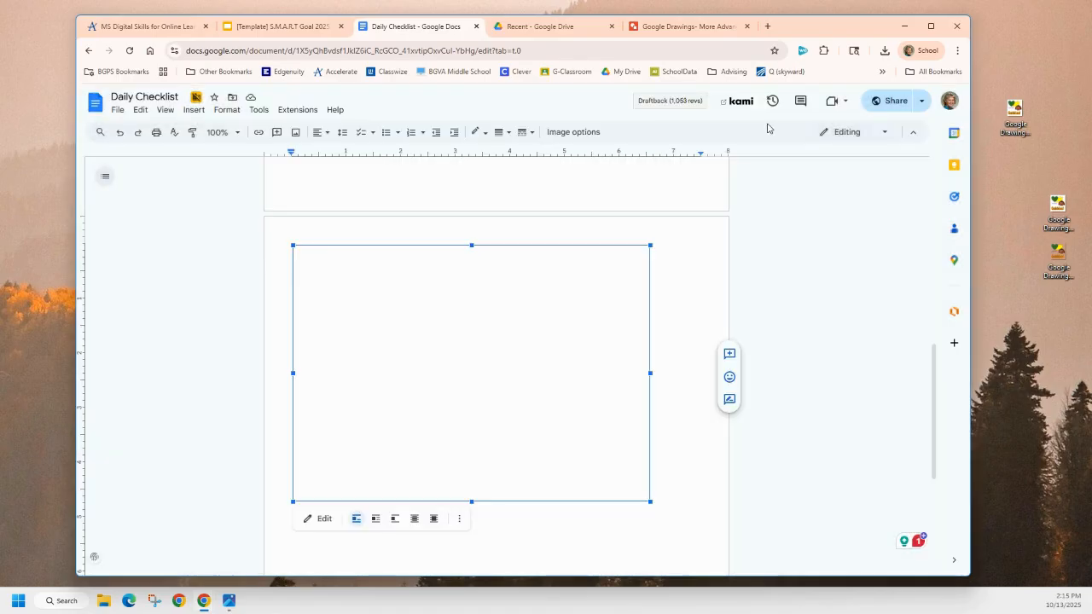
key("Delete")
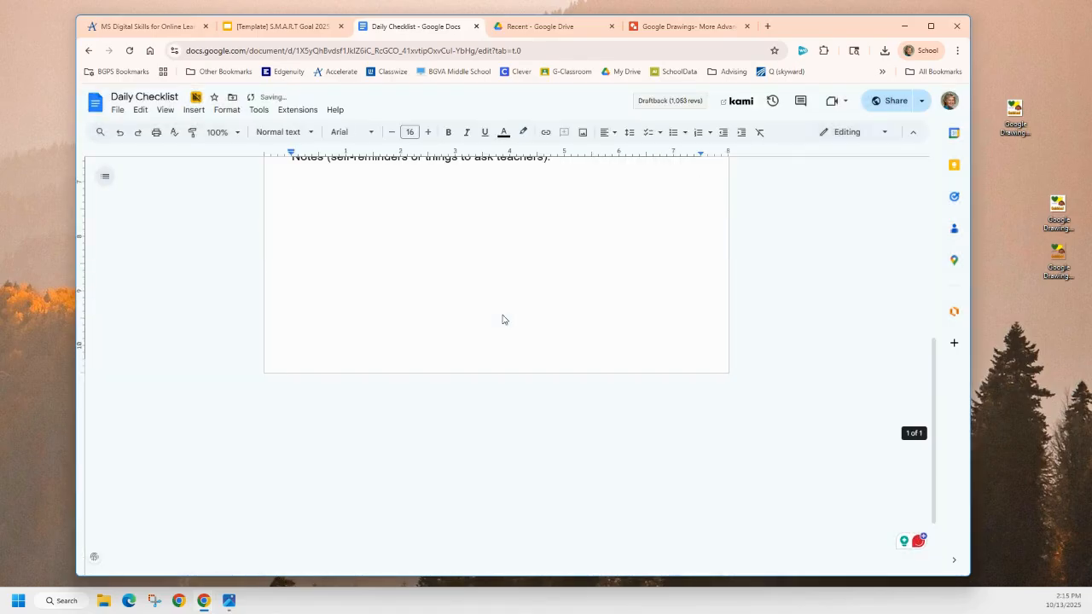
scroll(510, 314, "up", 5)
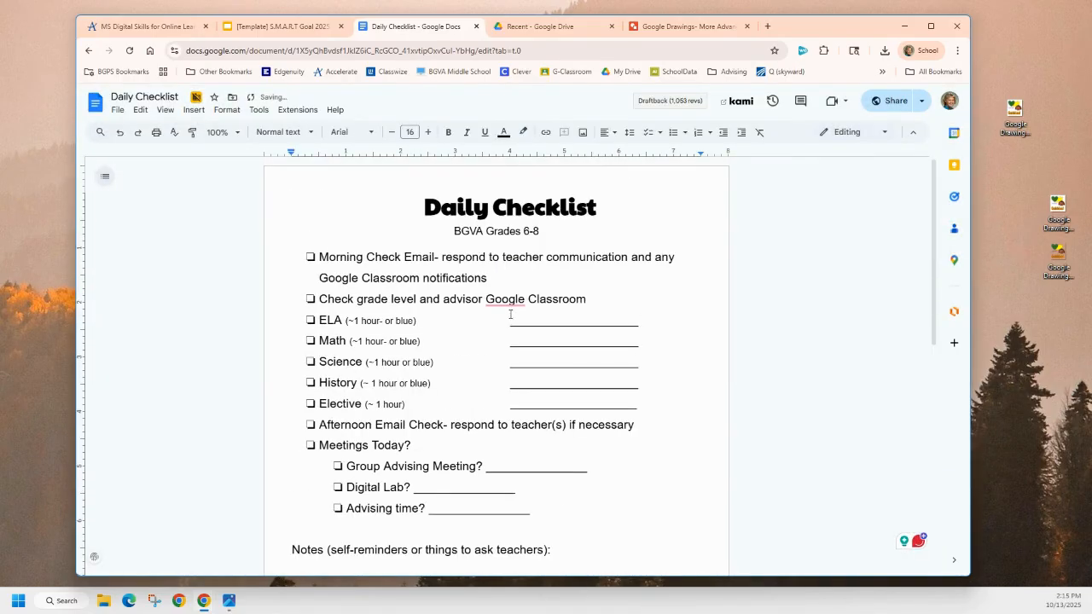
left_click(294, 28)
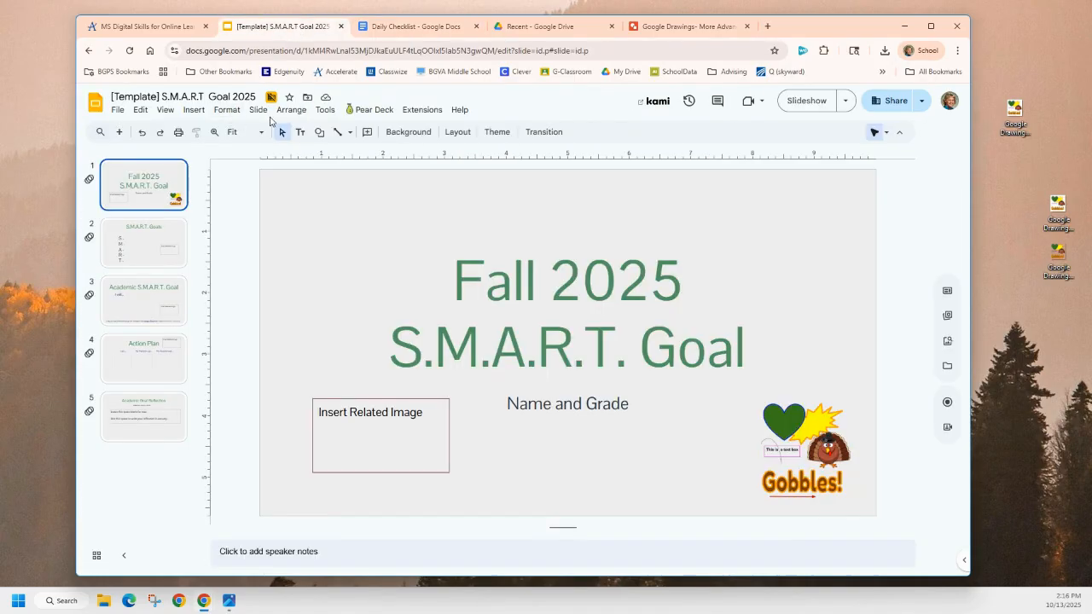
left_click(194, 111)
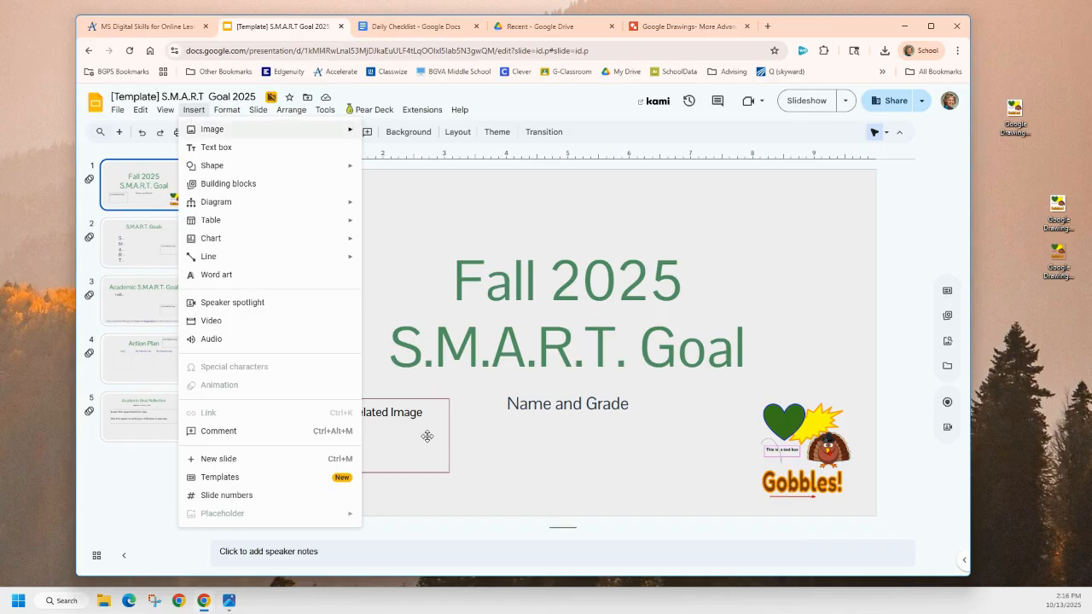
left_click(139, 510)
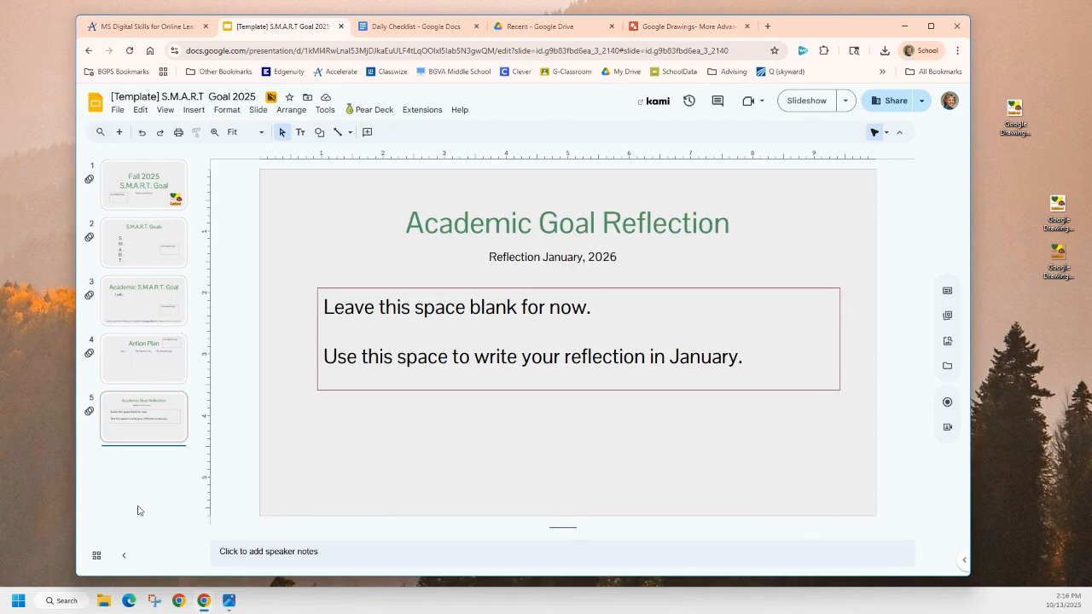
Review the download formats offered for the Google Drawings- More Advanced drawing and locate its Google Drawings file among the recent Drive files.
left_click(714, 26)
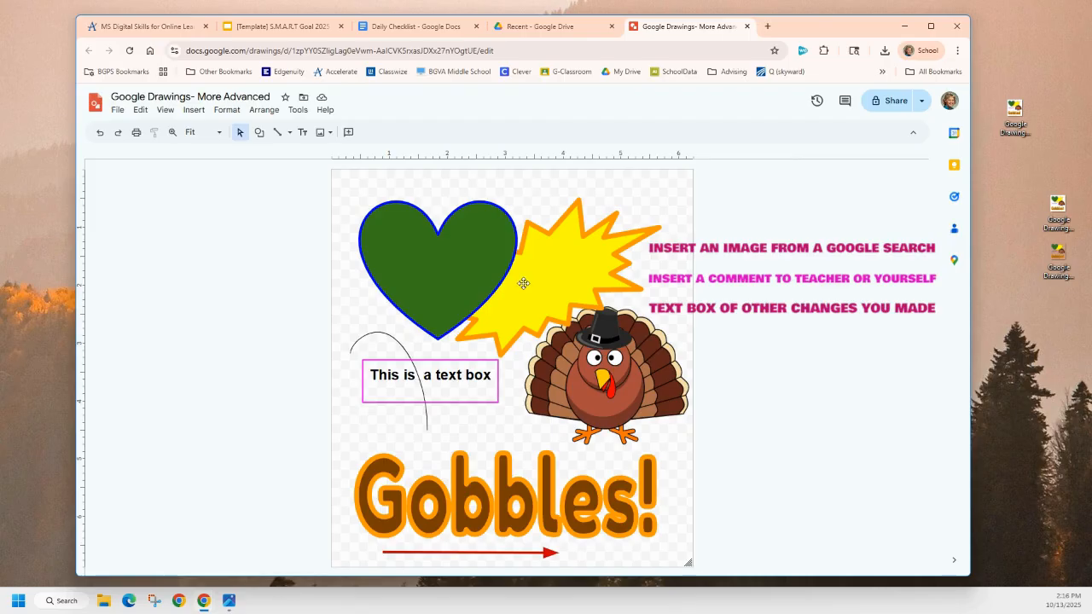
left_click(119, 112)
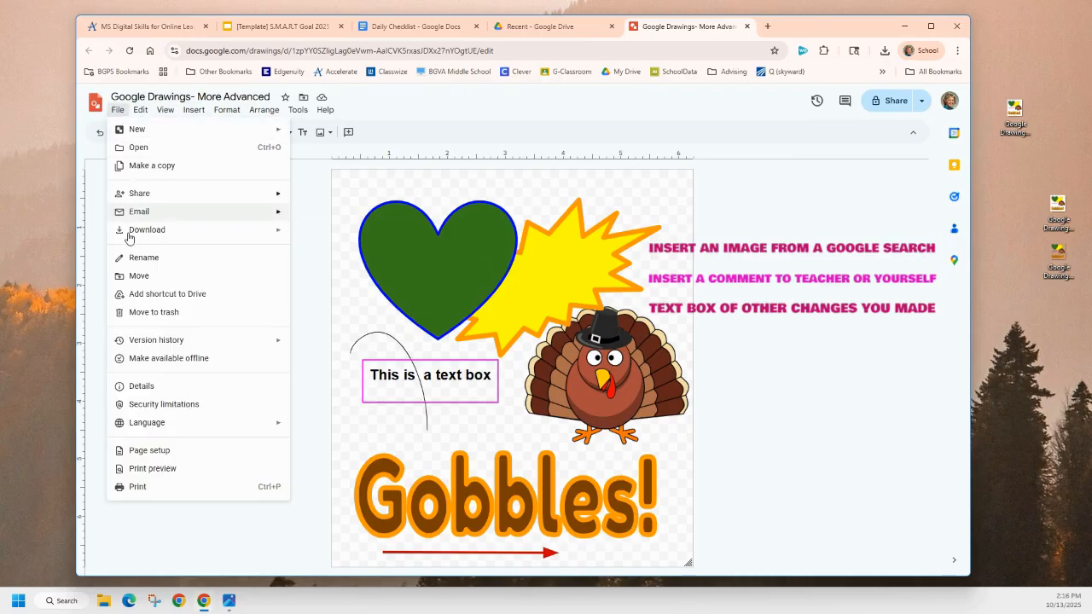
mouse_move(136, 232)
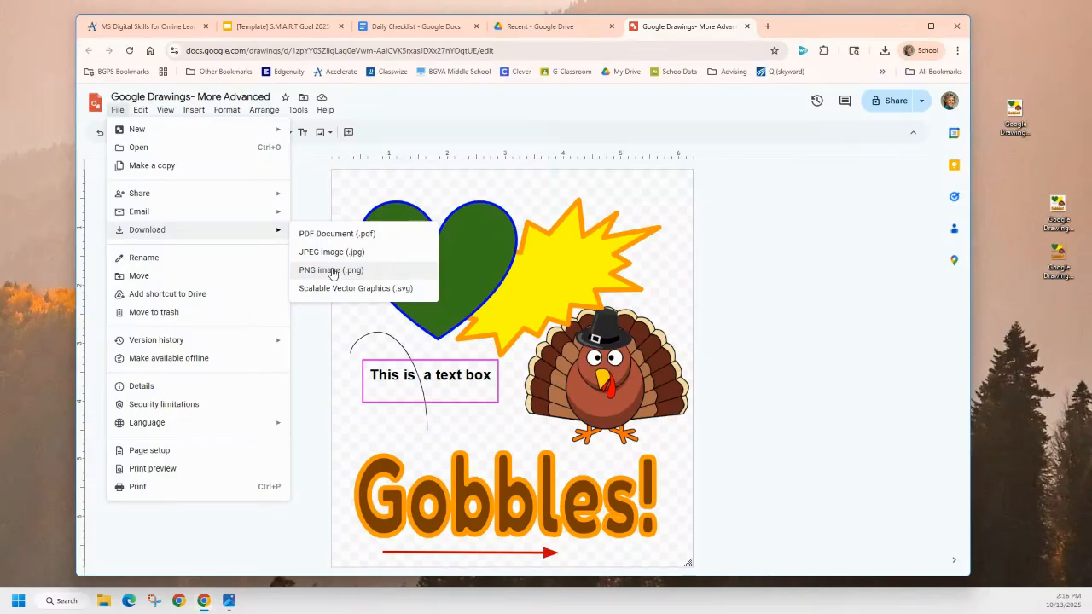
left_click(537, 30)
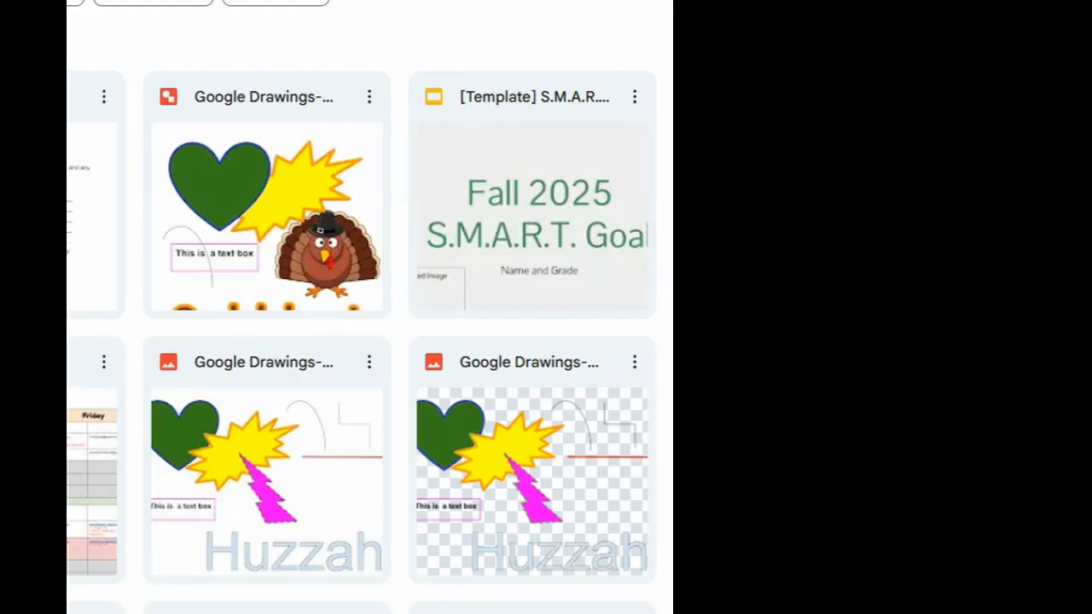
mouse_move(170, 109)
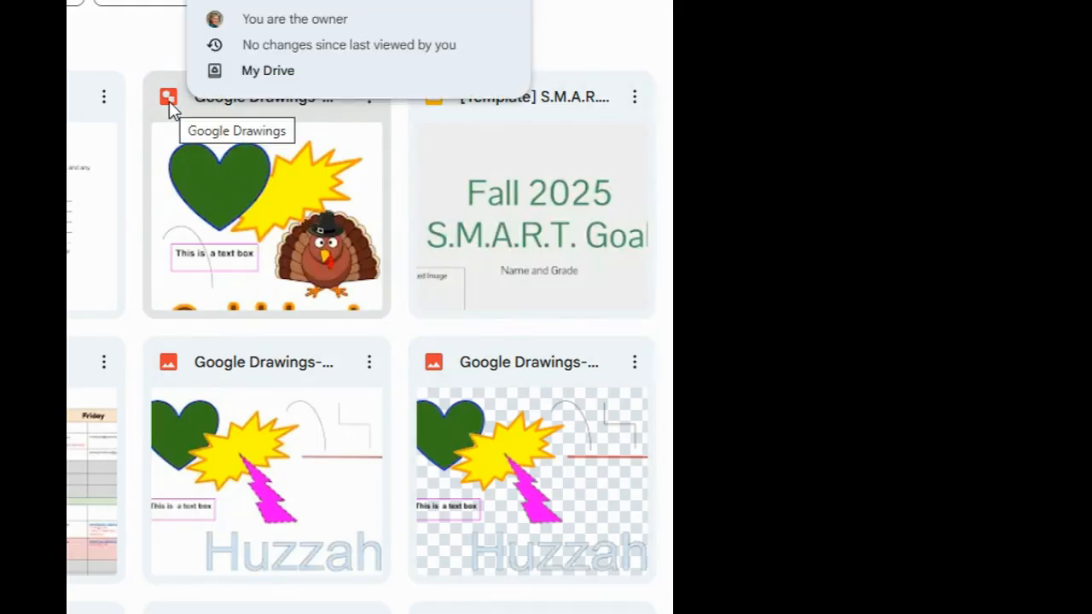